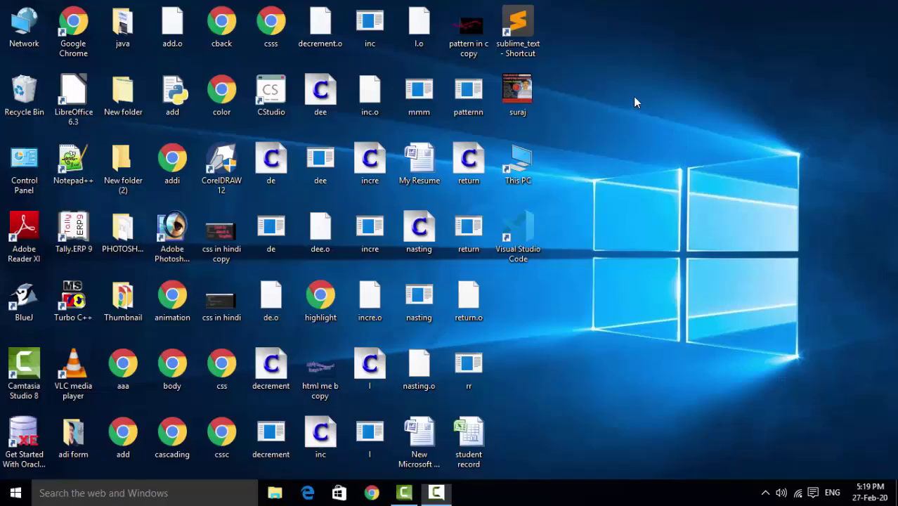
- Refresh the desktop several times from its context menu
right_click(633, 96)
left_click(651, 135)
right_click(654, 142)
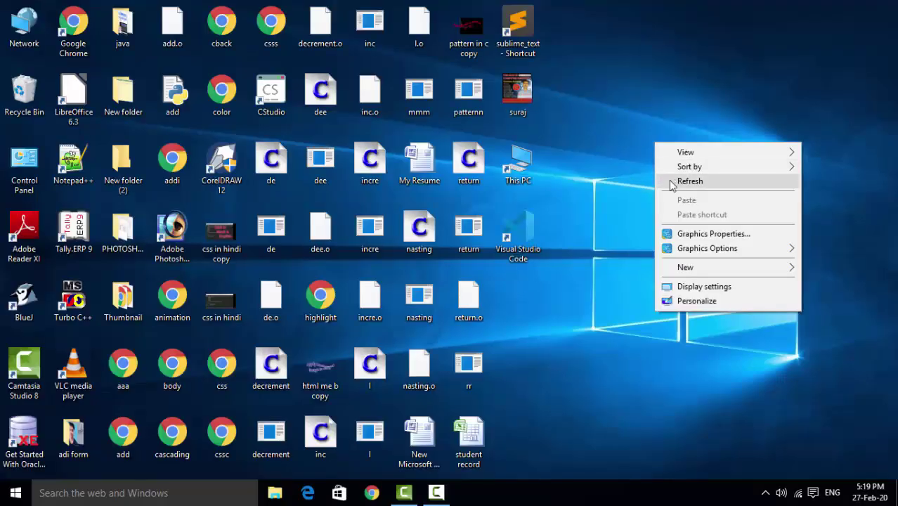
left_click(671, 180)
right_click(669, 182)
left_click(675, 219)
right_click(640, 106)
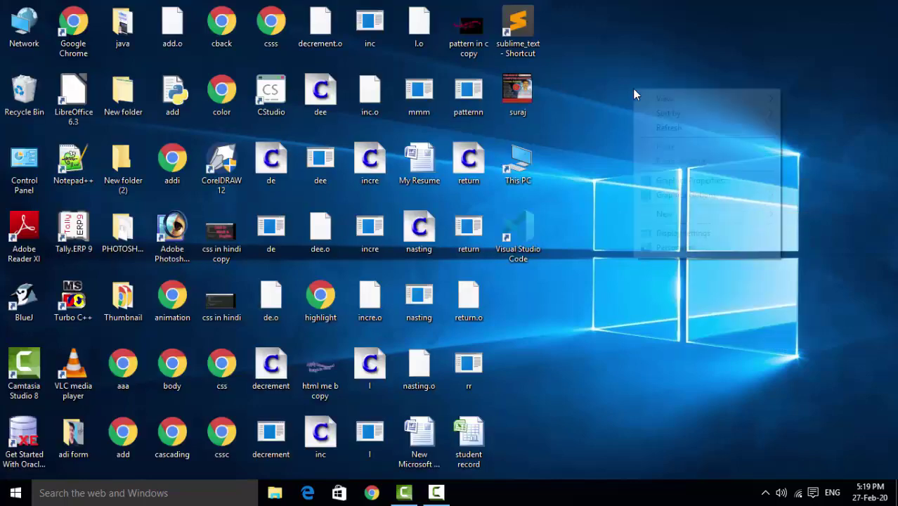
left_click(636, 127)
right_click(652, 130)
left_click(672, 166)
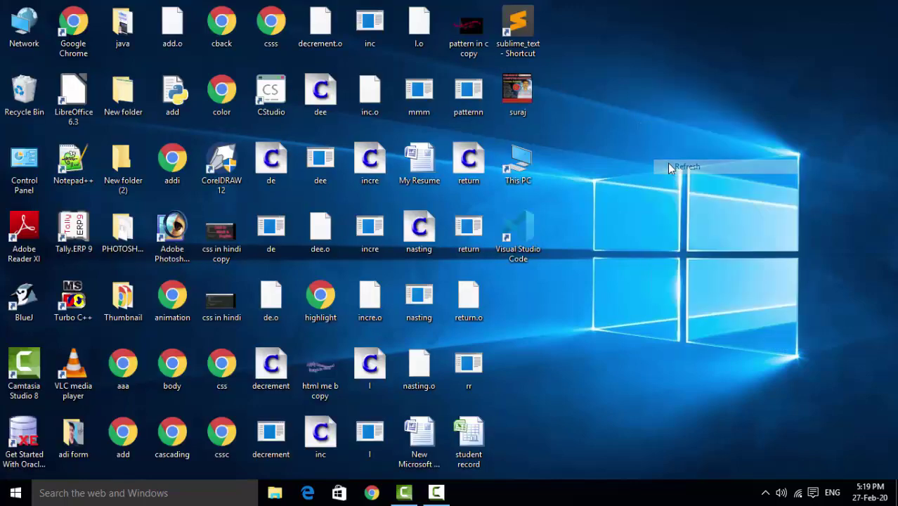
right_click(668, 162)
left_click(713, 202)
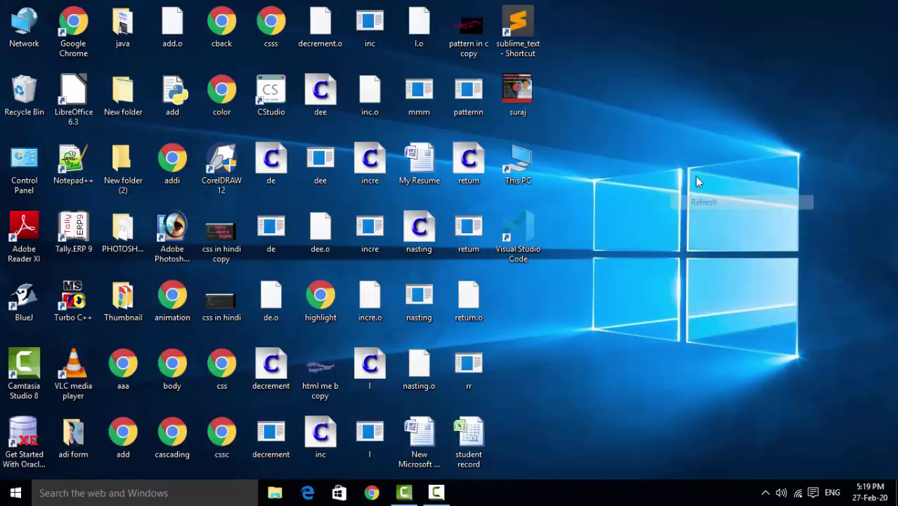
right_click(624, 111)
left_click(648, 146)
right_click(650, 149)
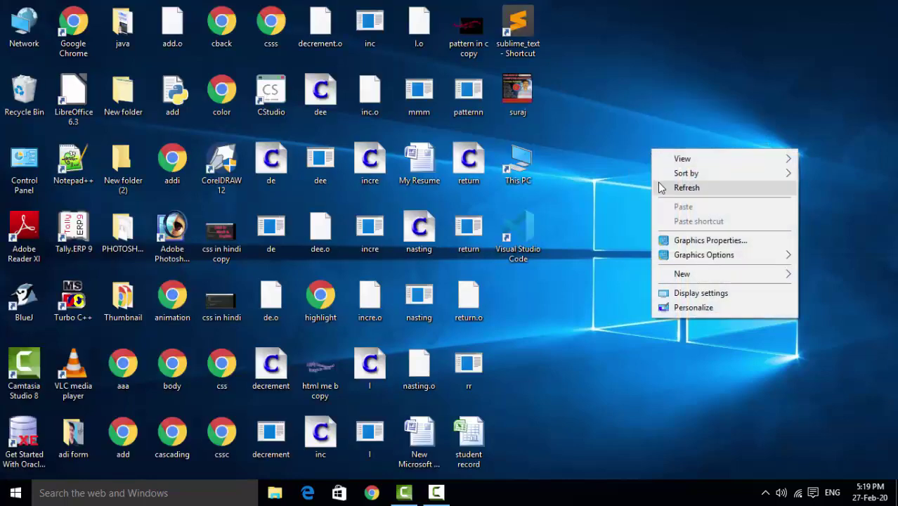
left_click(662, 187)
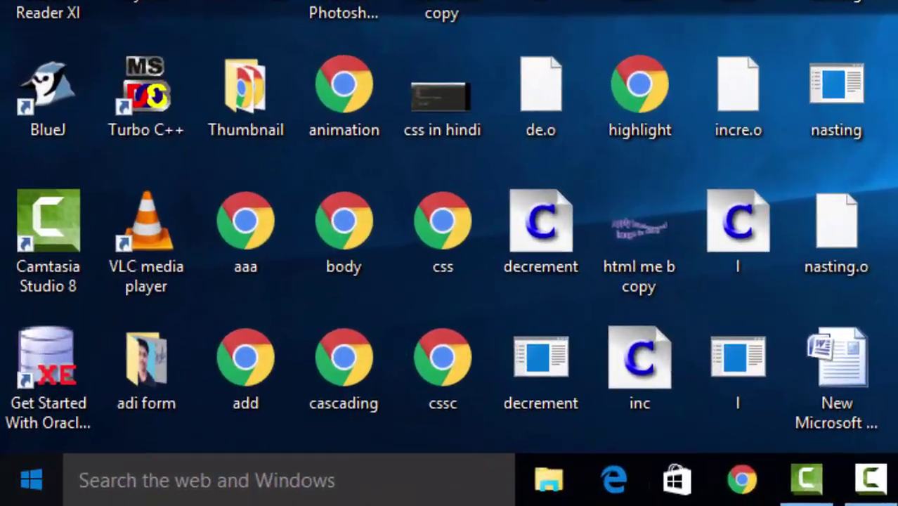
- Launch Microsoft Office Access 2007 and create the blank database Database116
left_click(8, 496)
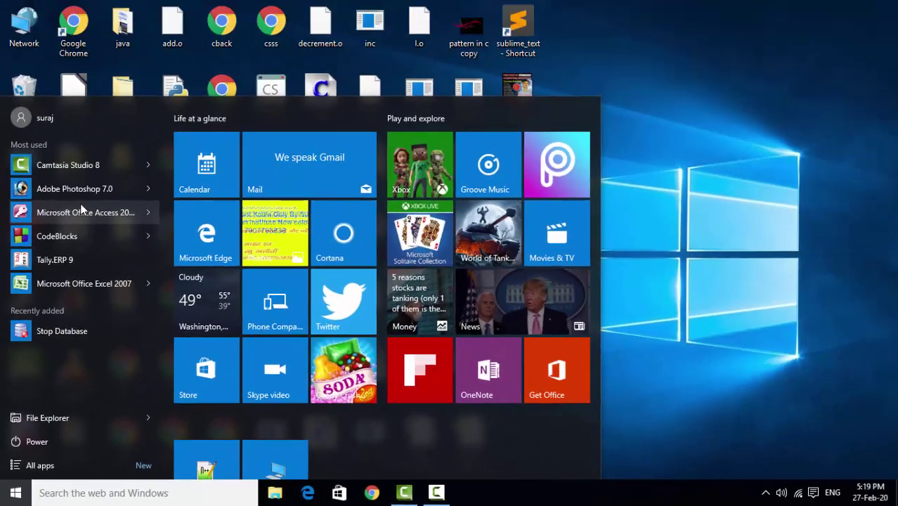
left_click(80, 203)
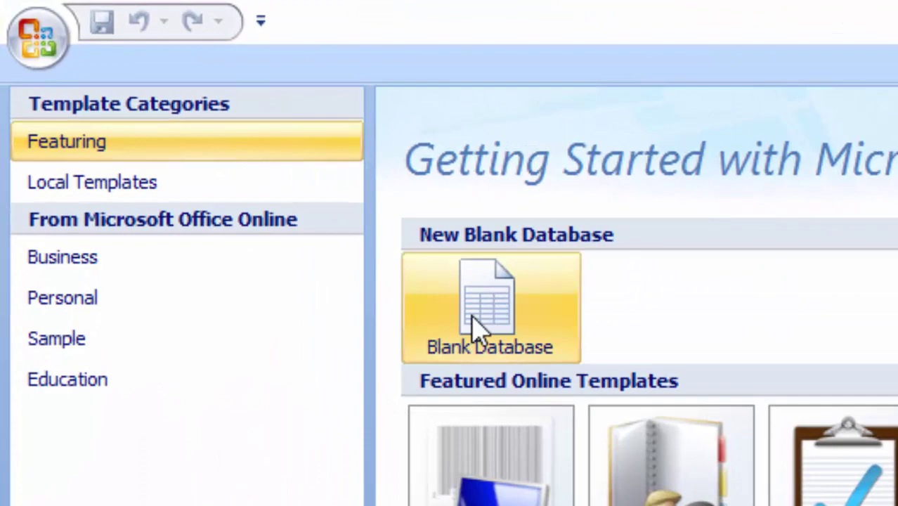
left_click(472, 325)
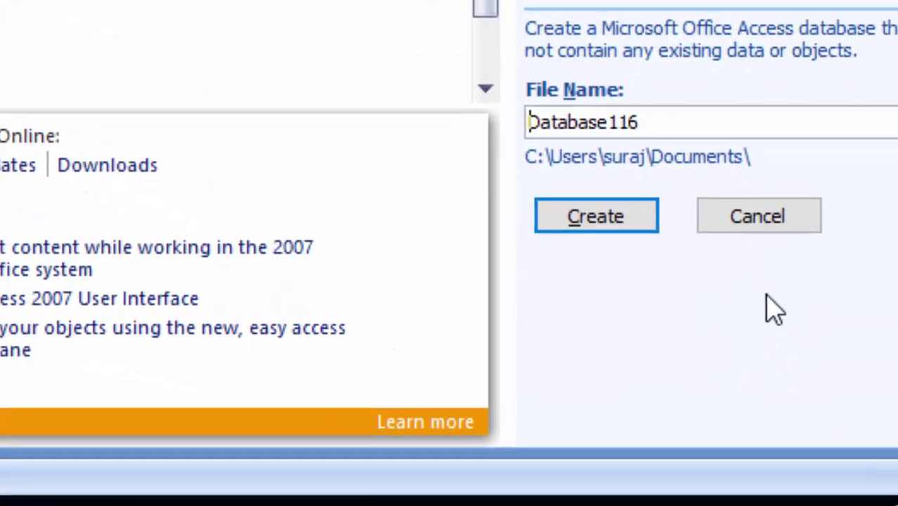
left_click(596, 216)
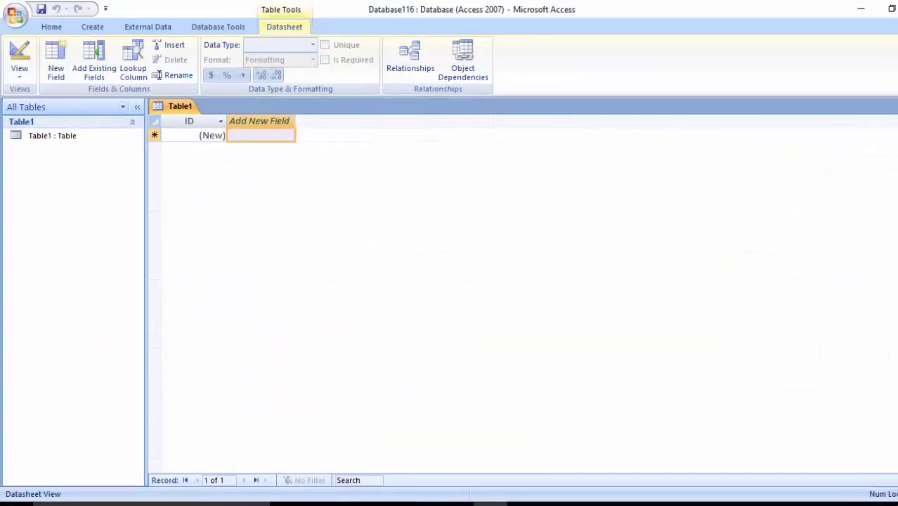
- Switch Table1 to Design View and save it as the table 'switch'
left_click(19, 74)
left_click(46, 207)
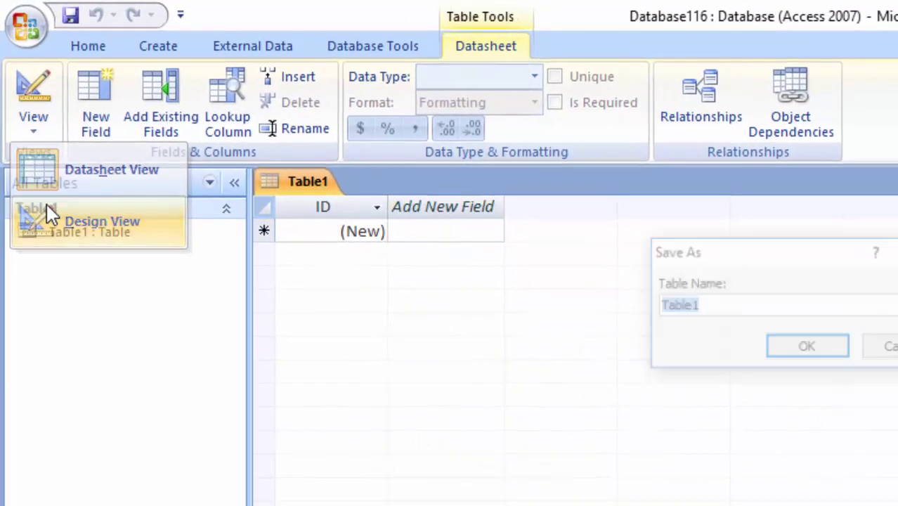
key("BackSpace")
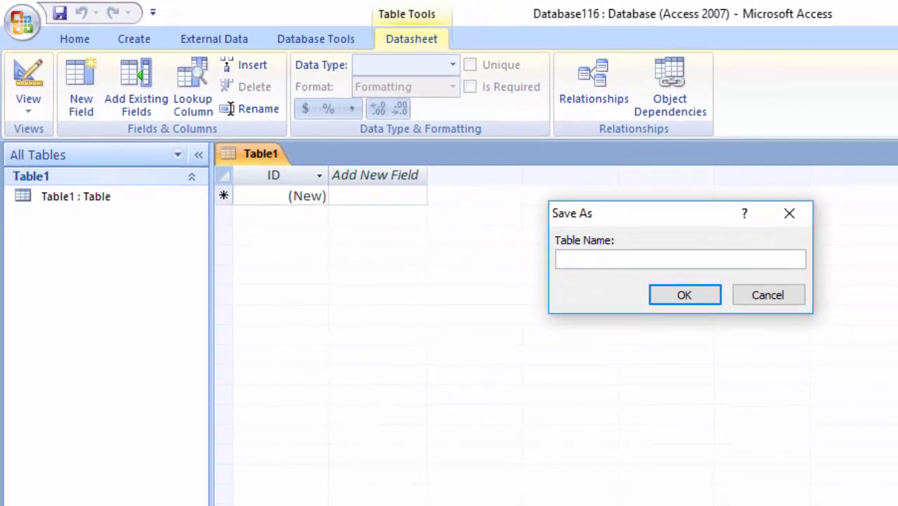
type("sw")
type("itc")
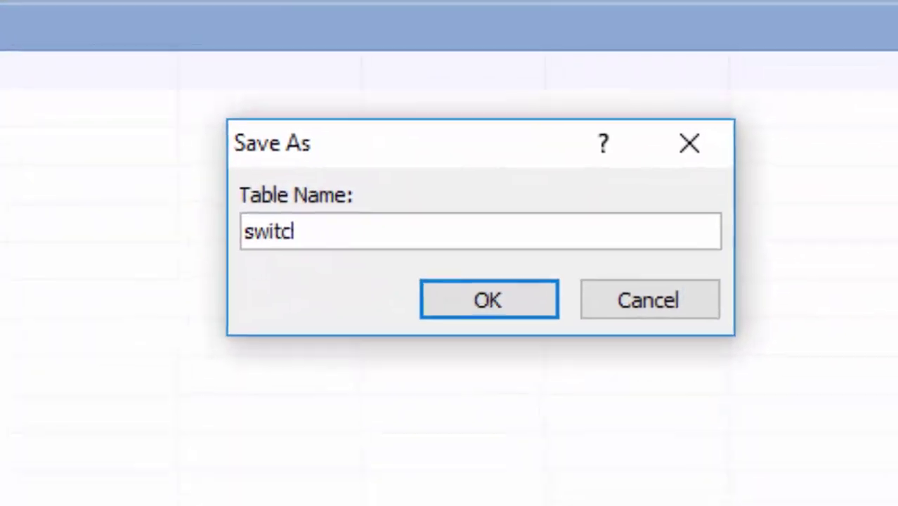
type("h")
key("Return")
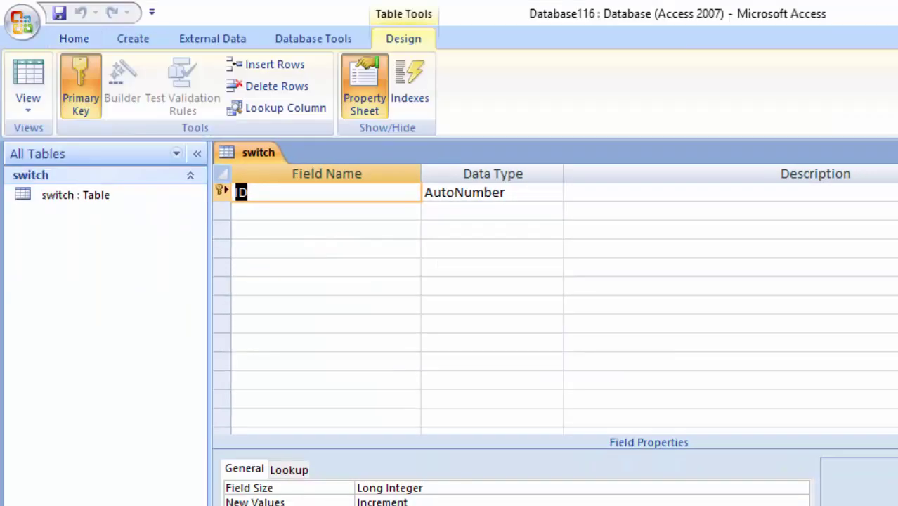
- Rename the ID key field to 'Roll number'
left_click(333, 192)
key("BackSpace")
type("io")
key("BackSpace")
key("BackSpace")
type("oll nu")
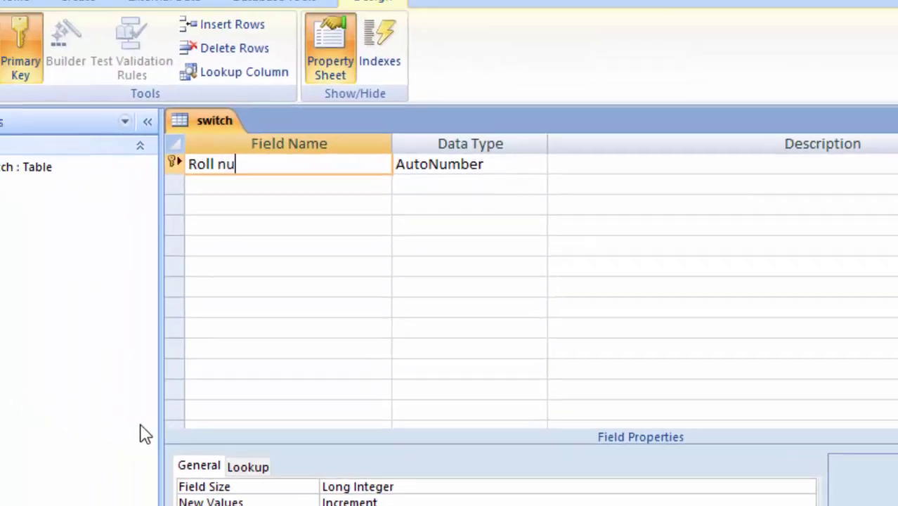
type("mber")
key("Tab")
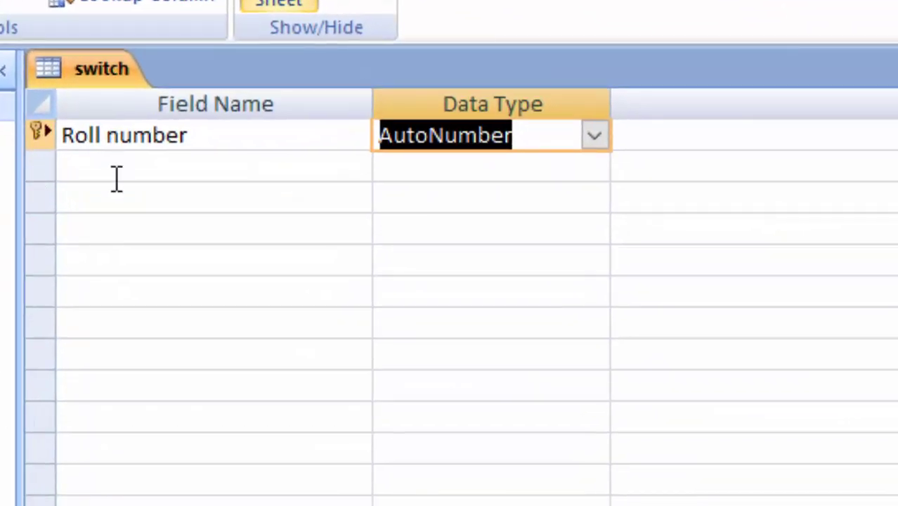
- Add Student Name as a Text field and Math as a Number field
left_click(117, 177)
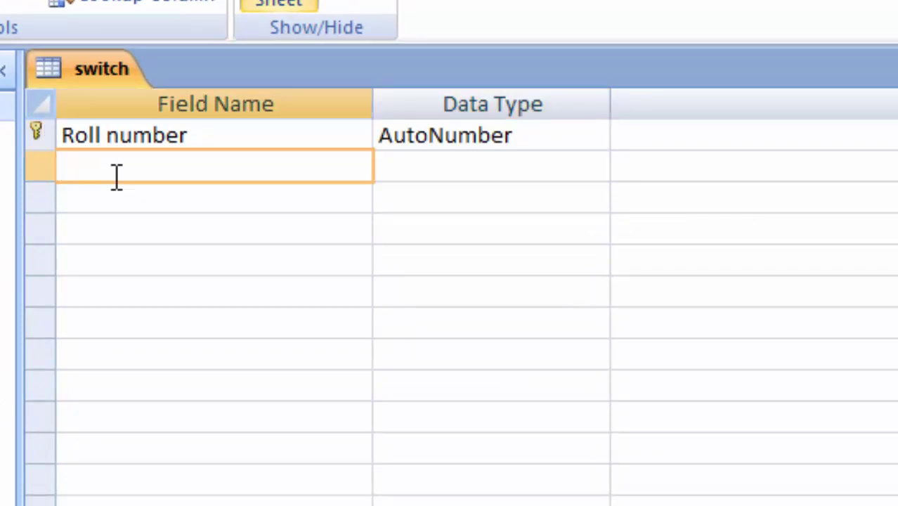
type("Studen")
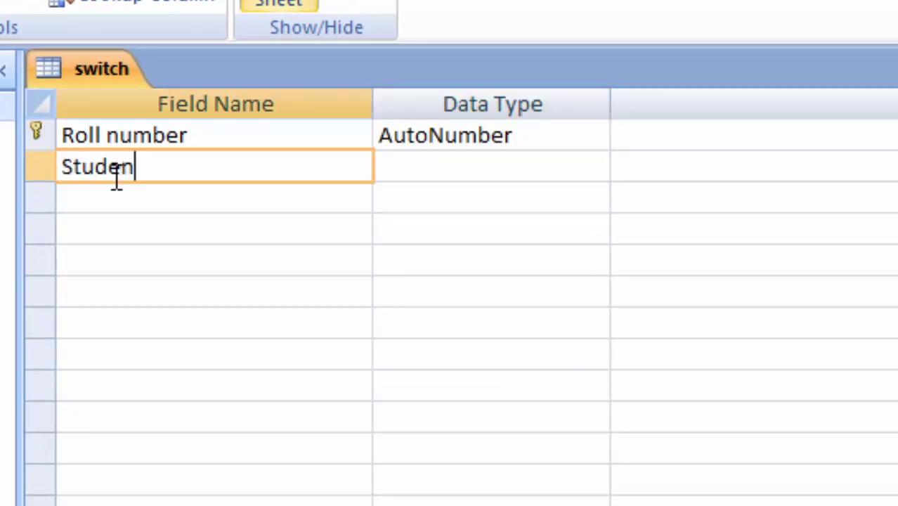
type("t Na")
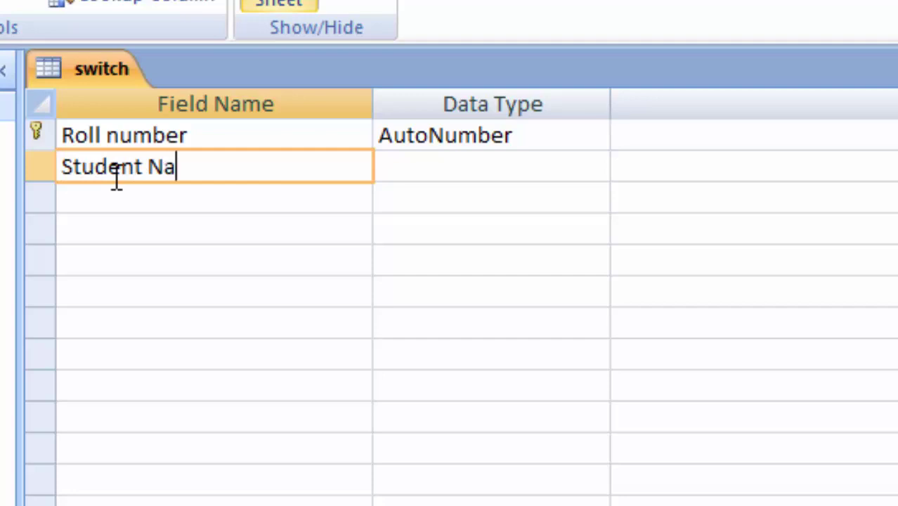
type("me")
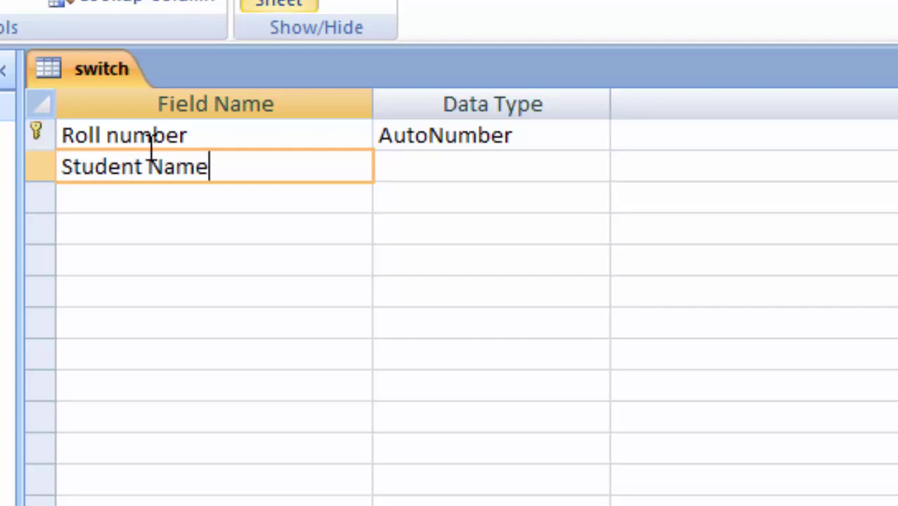
left_click(404, 156)
left_click(139, 196)
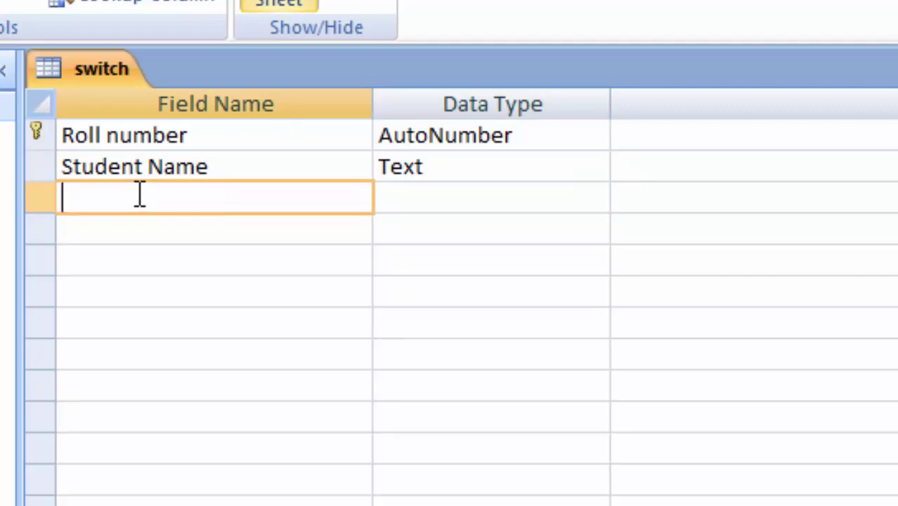
type("M")
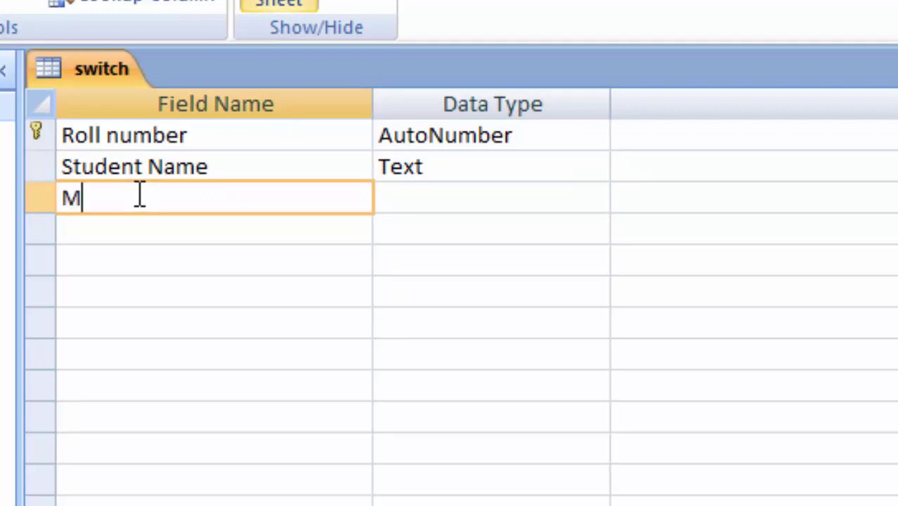
type("ath")
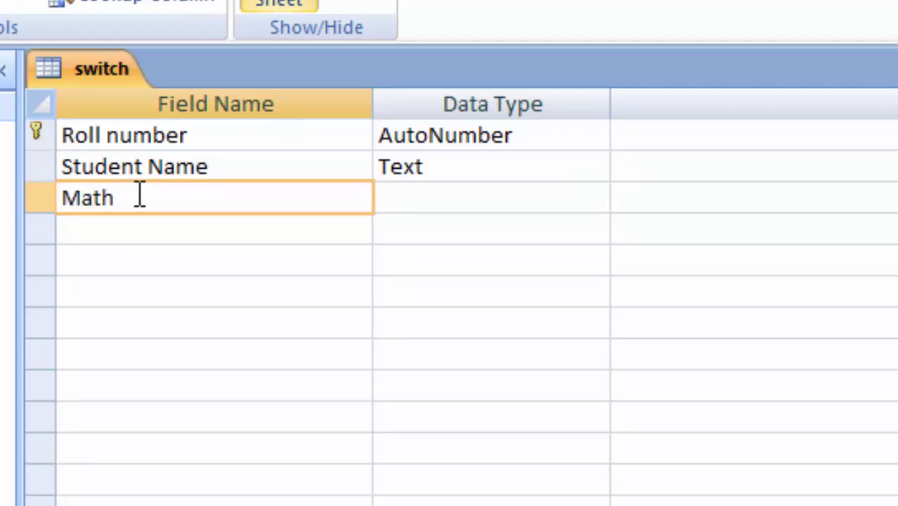
left_click(452, 200)
left_click(594, 200)
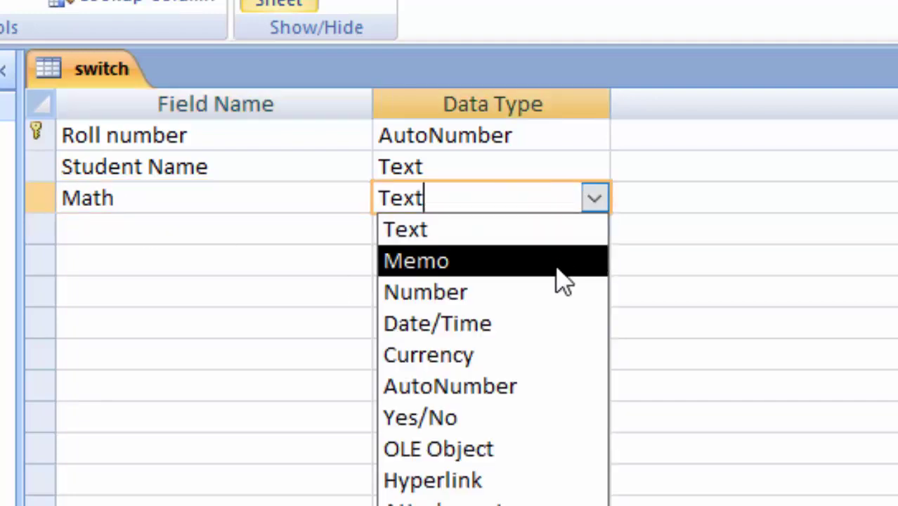
left_click(538, 293)
- Add Computer Science as a Number field
left_click(180, 226)
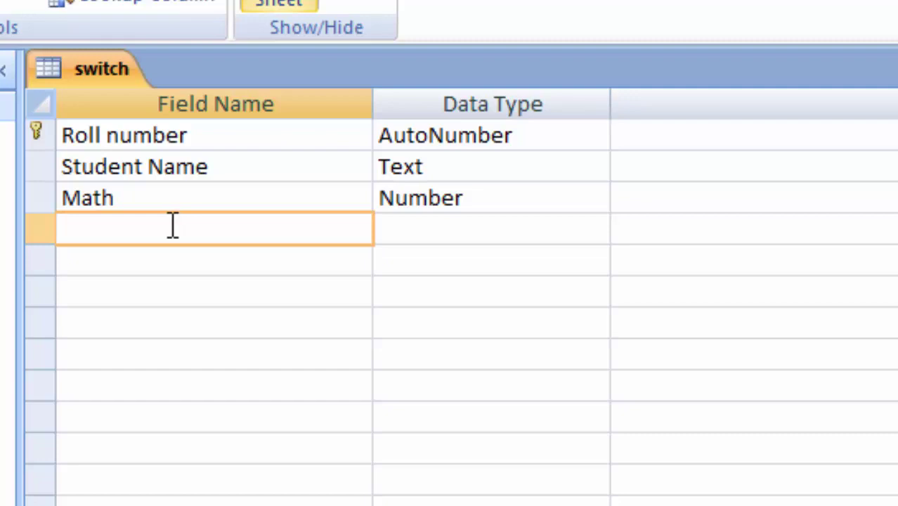
type("Com")
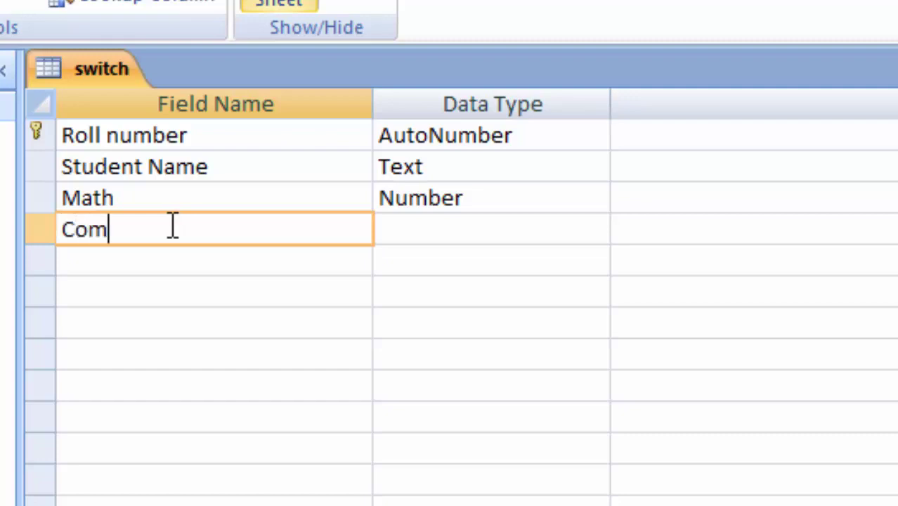
type("puter ")
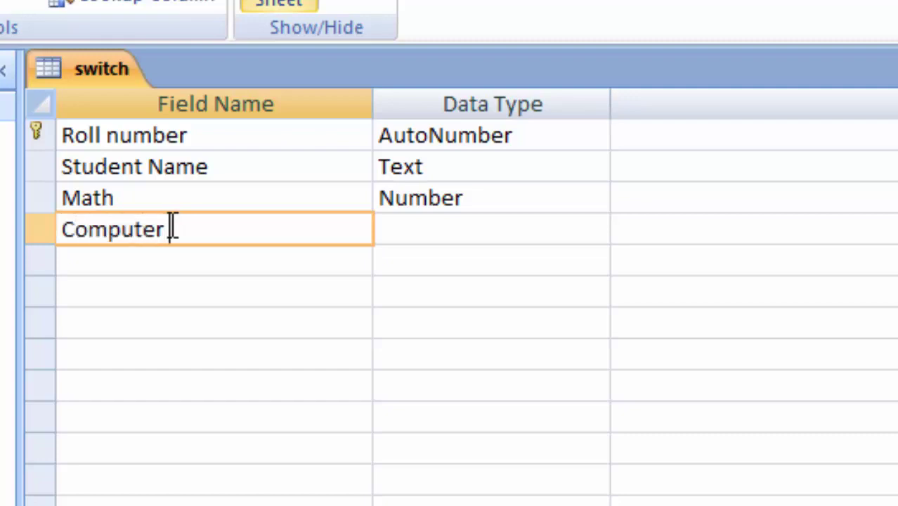
type("Scien")
type("ce")
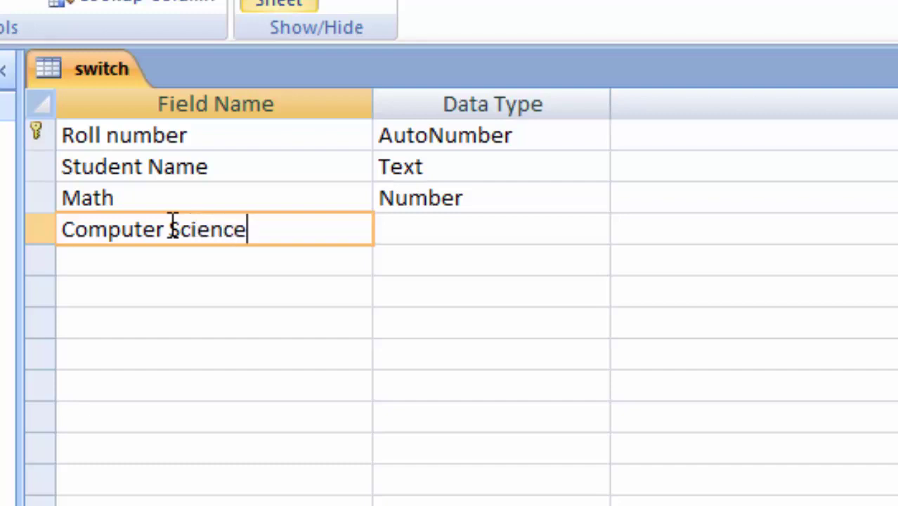
left_click(443, 228)
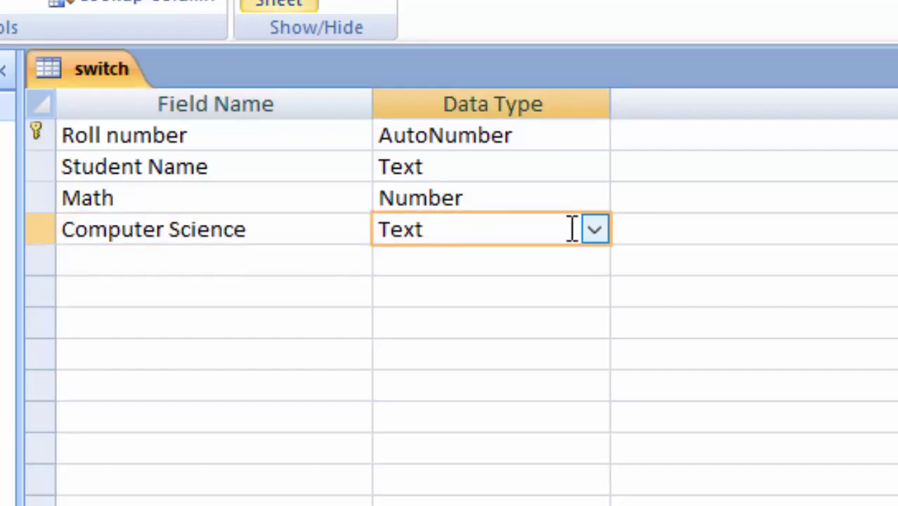
left_click(594, 230)
left_click(491, 321)
left_click(149, 253)
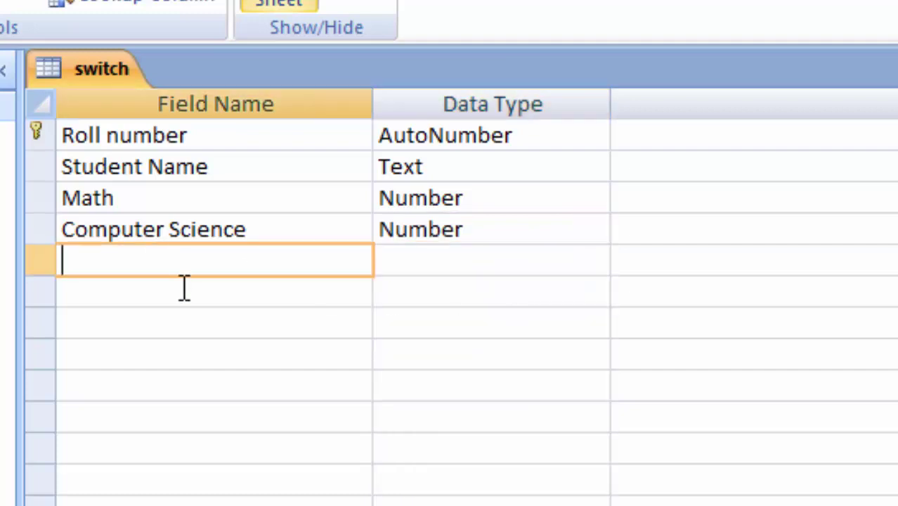
- Add English and Sst as Number fields
type("Eng")
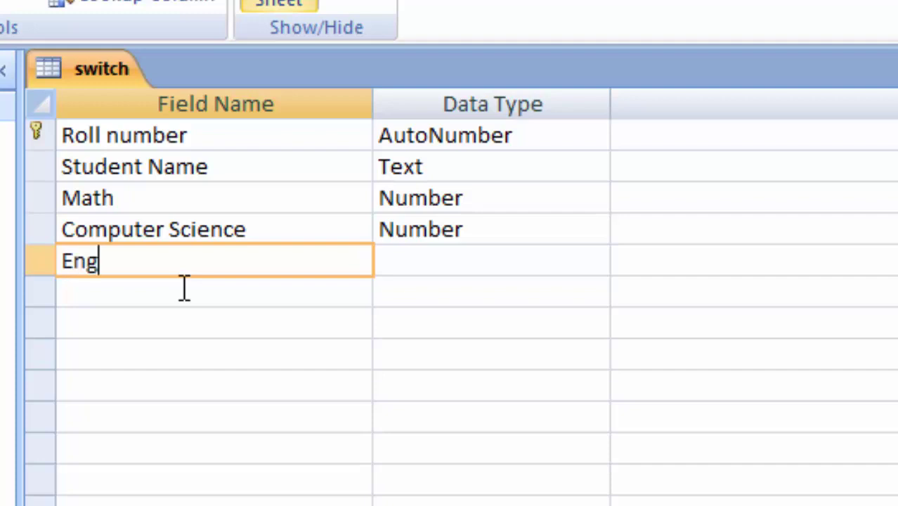
type("lish")
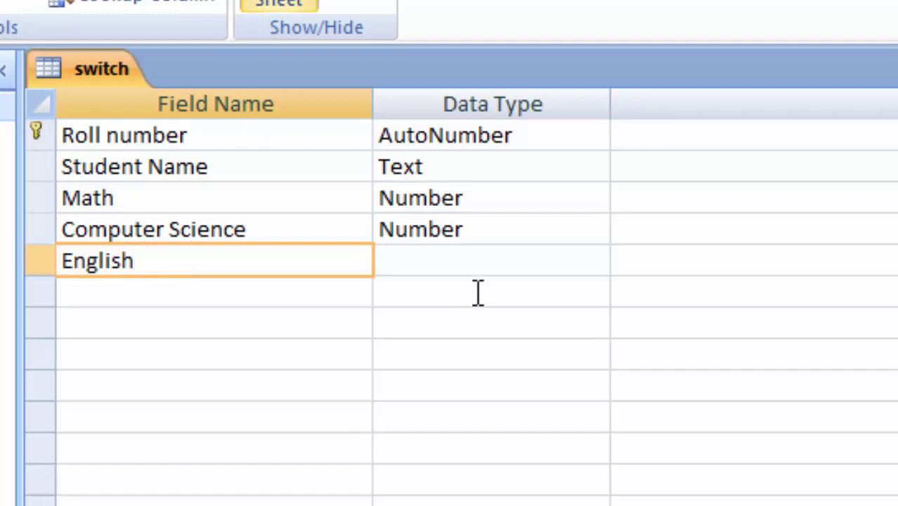
left_click(495, 260)
left_click(594, 263)
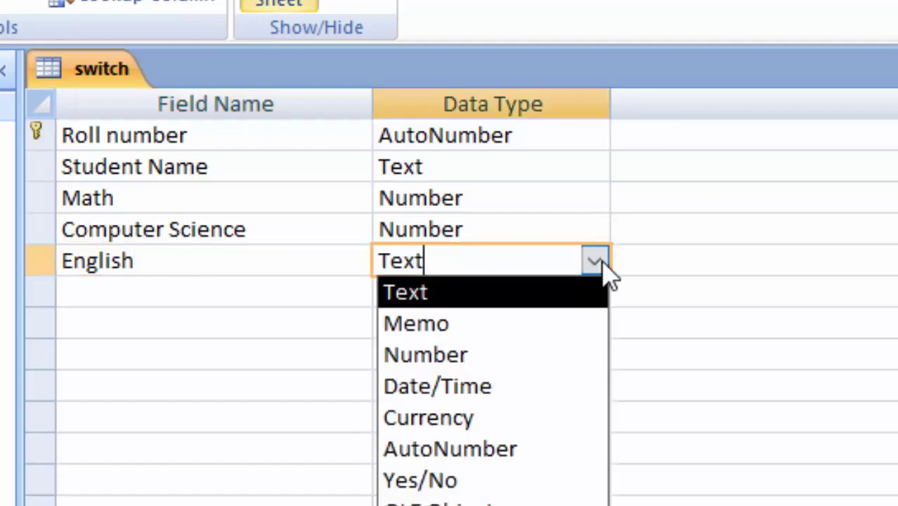
left_click(517, 364)
left_click(209, 295)
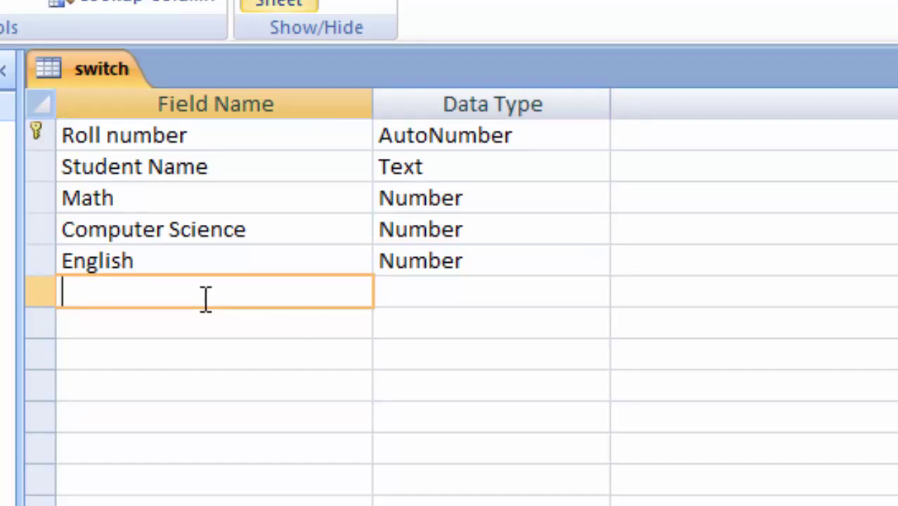
type("S")
type("s")
type("t")
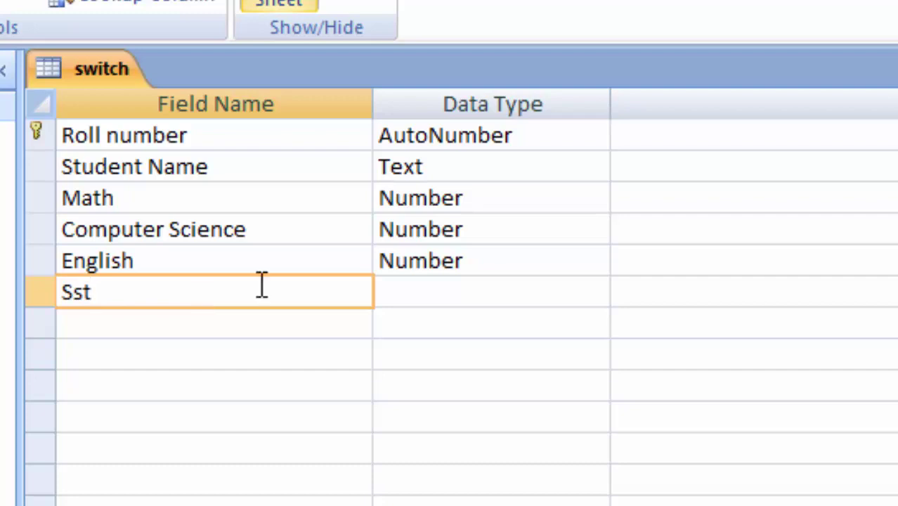
left_click(545, 294)
left_click(596, 293)
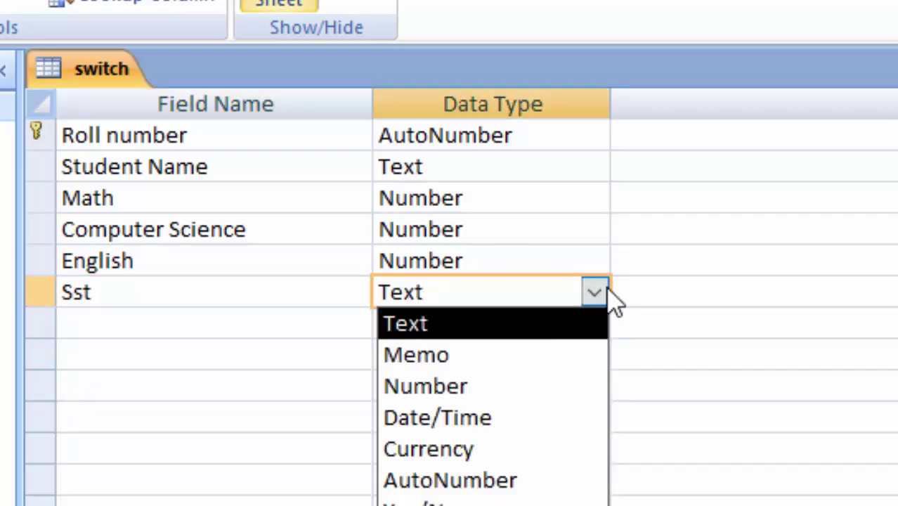
left_click(517, 390)
- Add Obtained and Average as Number fields
left_click(159, 323)
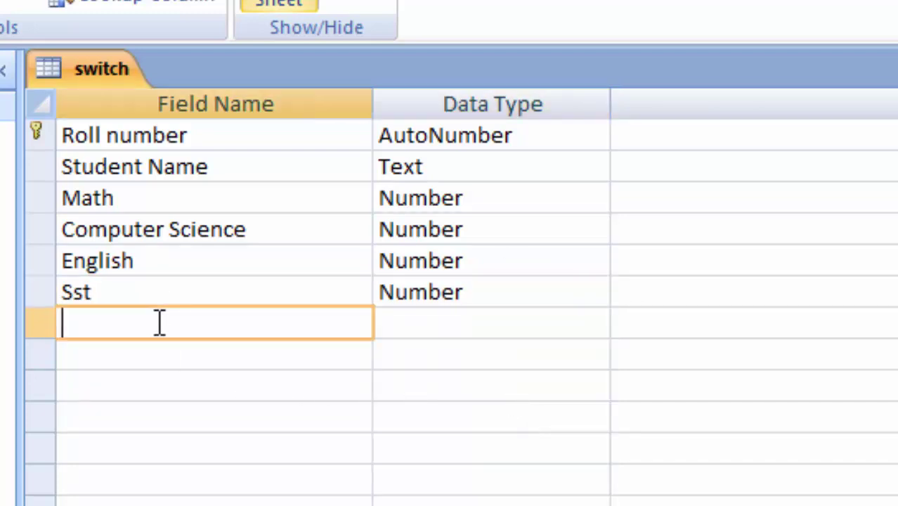
type("O")
type("btain")
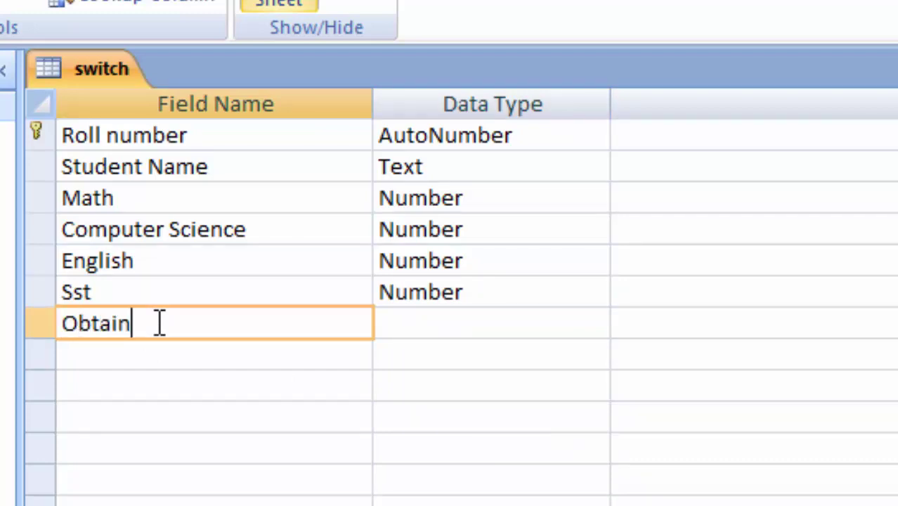
type("ed")
left_click(529, 323)
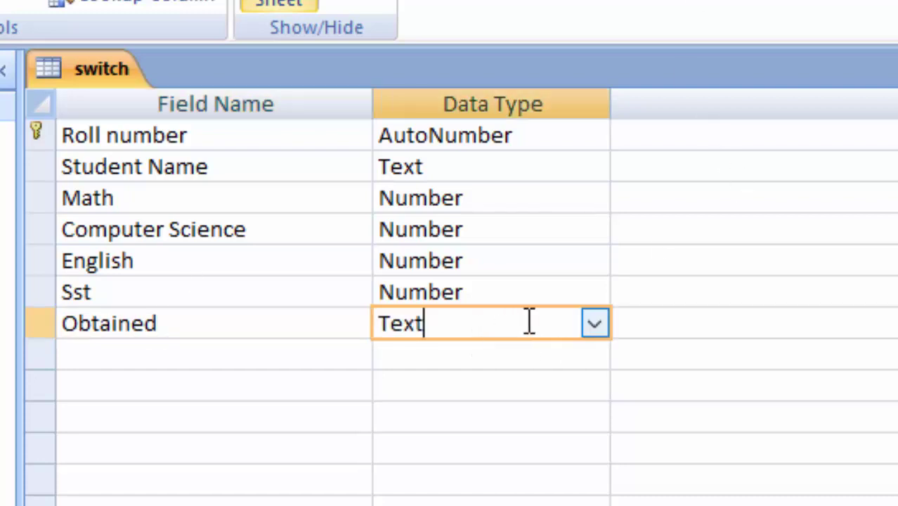
left_click(597, 324)
left_click(537, 416)
left_click(122, 359)
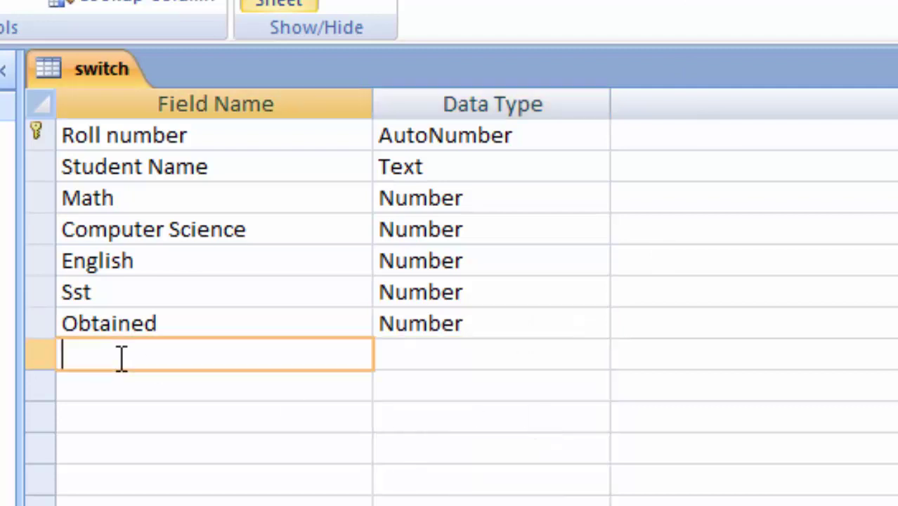
type("Ave")
type("rage")
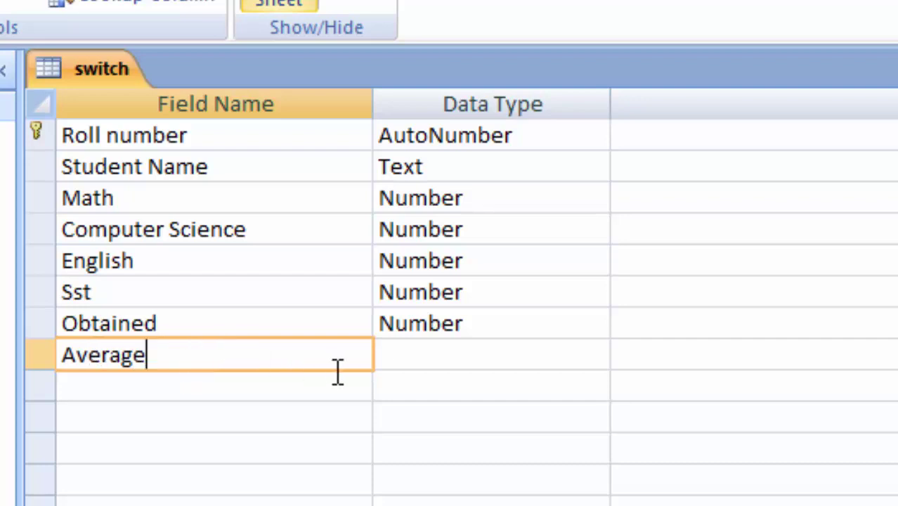
left_click(426, 363)
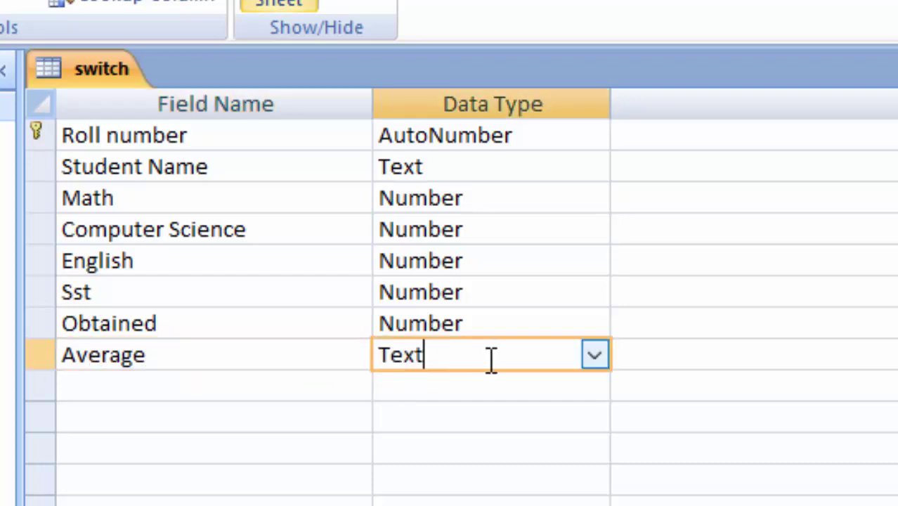
left_click(595, 358)
left_click(481, 447)
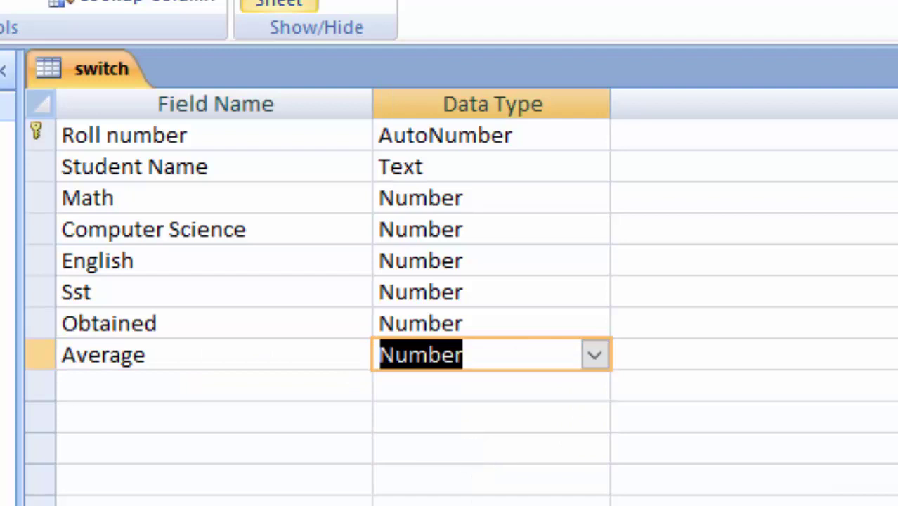
- Add Grade as a Number field
left_click(124, 385)
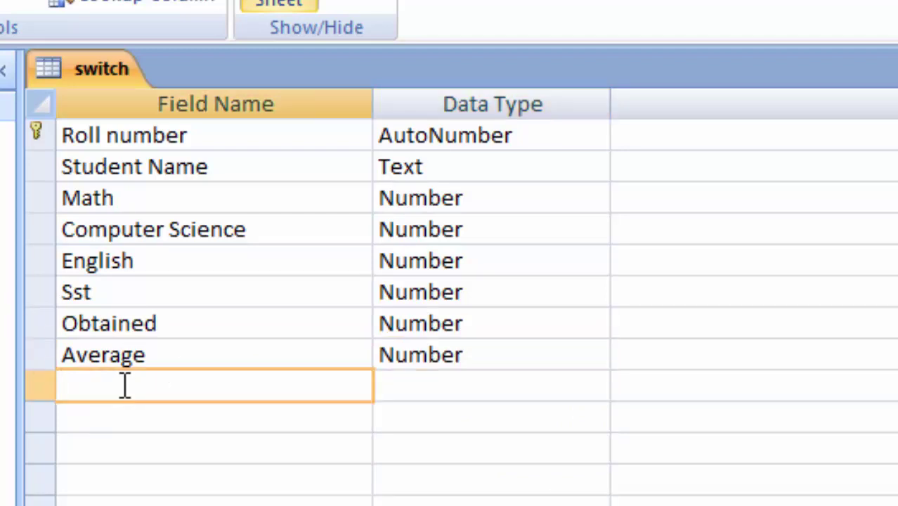
type("Grad")
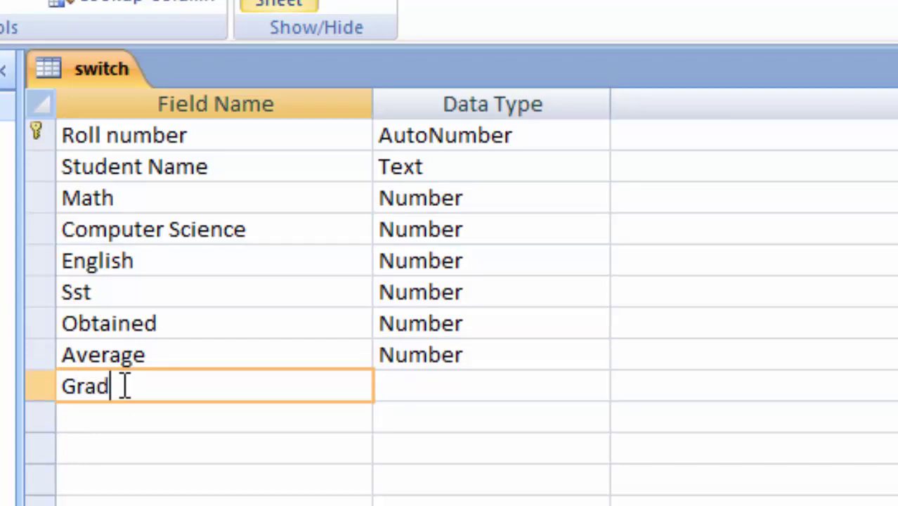
type("e")
left_click(450, 398)
left_click(595, 386)
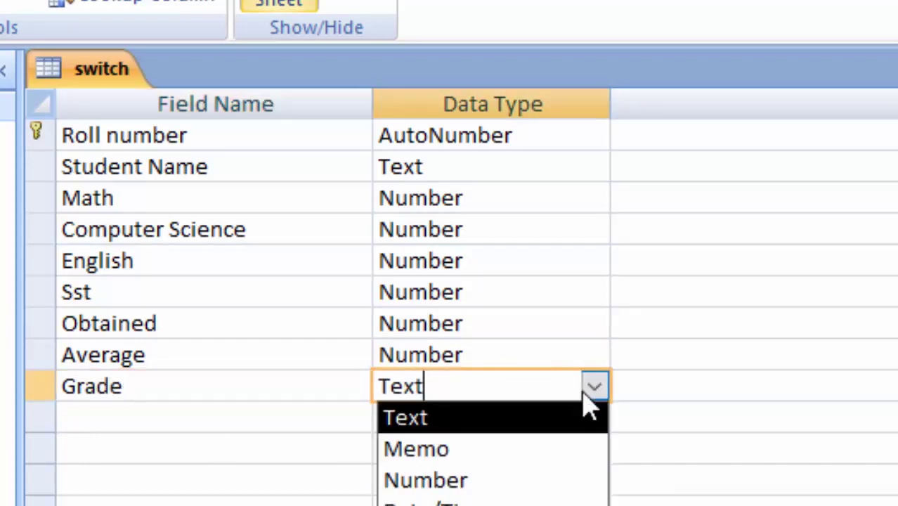
left_click(503, 479)
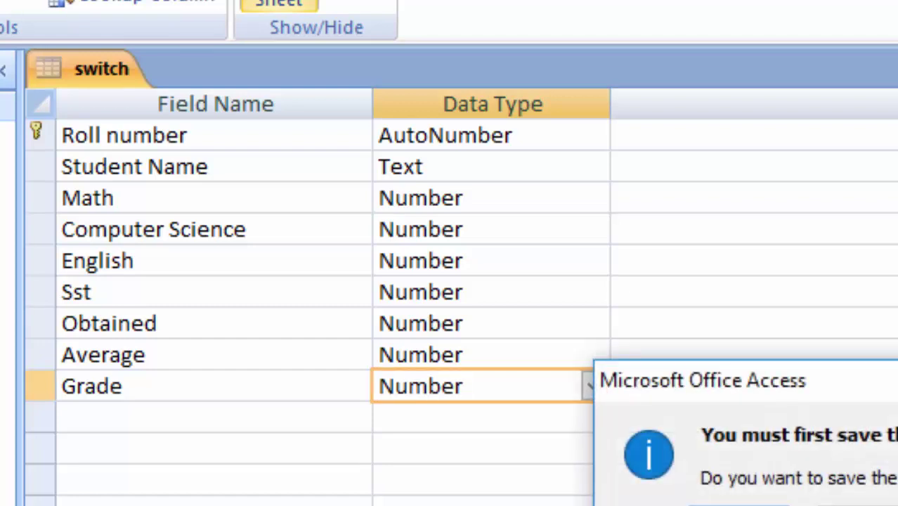
- Save the table and auto-fit the Computer Science and Student Name columns in Datasheet View
key("Return")
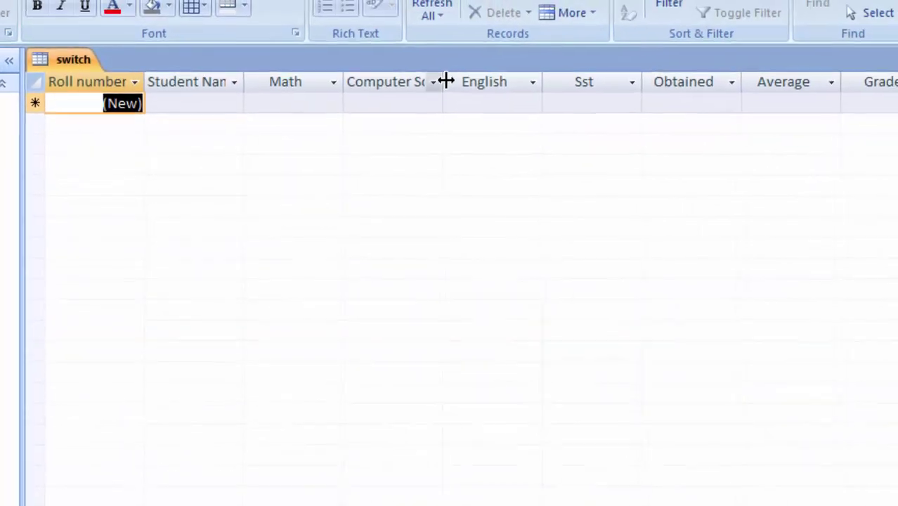
double_click(444, 82)
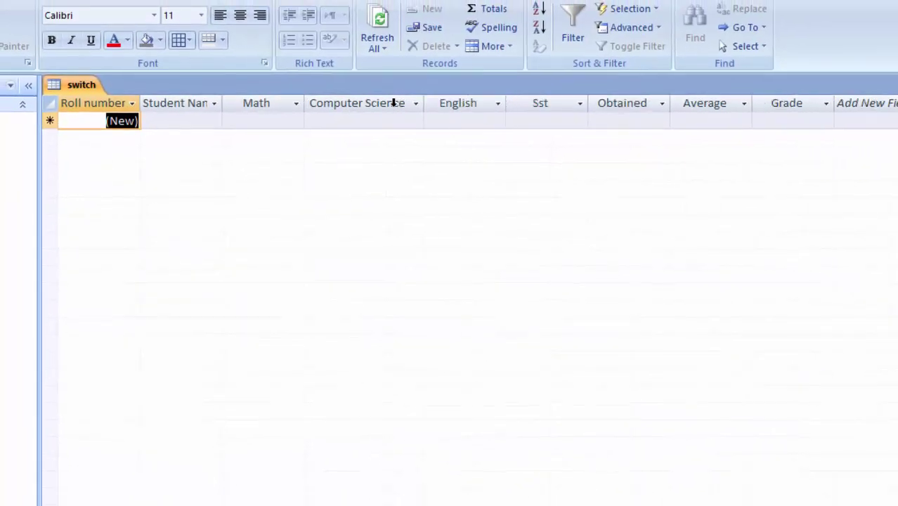
double_click(223, 100)
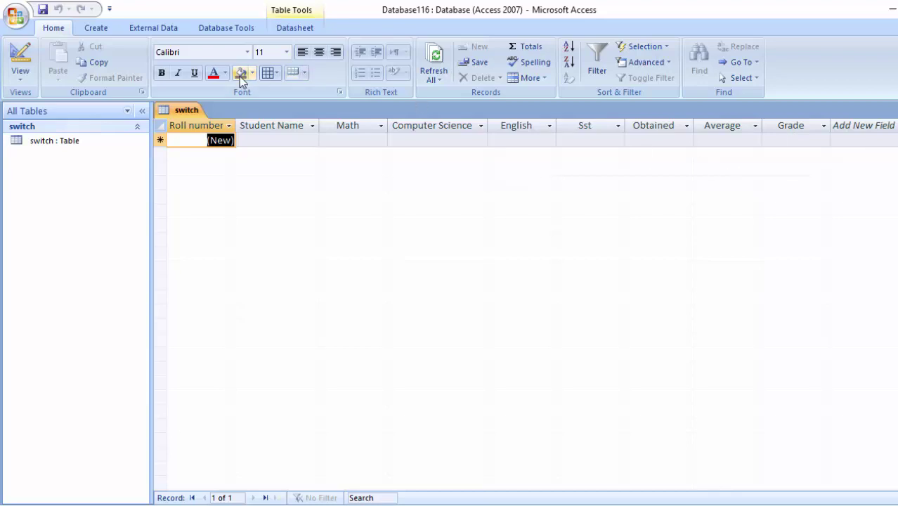
- Create a new Design View query on the switch table and add Roll number
left_click(108, 28)
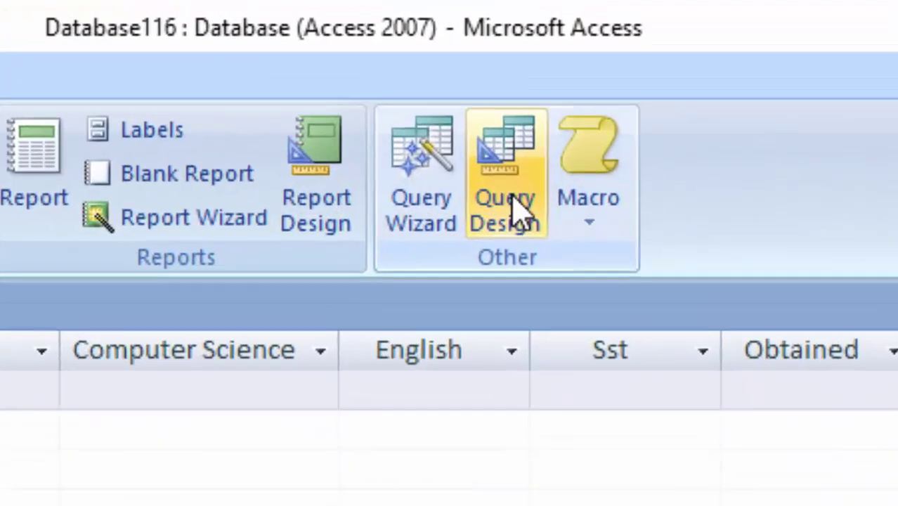
left_click(530, 112)
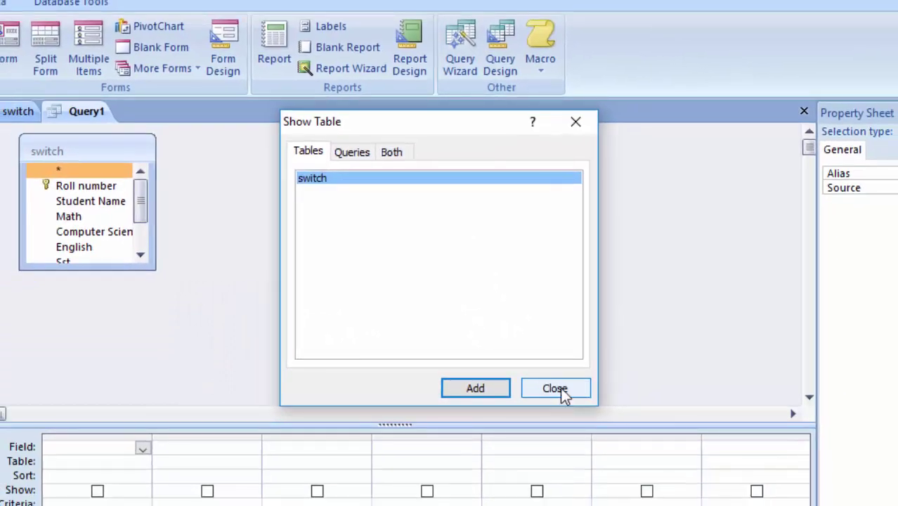
left_click(596, 441)
left_click(88, 186)
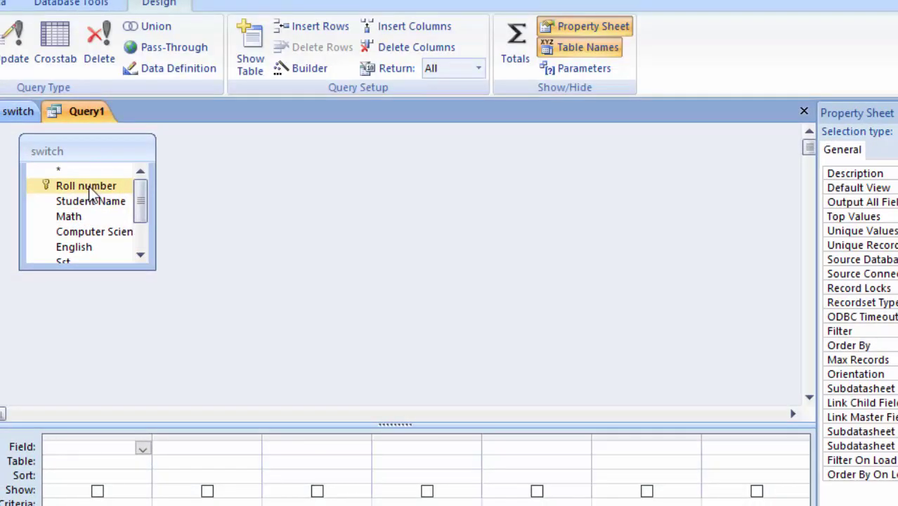
double_click(92, 188)
- Add Student Name, Math, Computer Science and English to the query grid
left_click(100, 201)
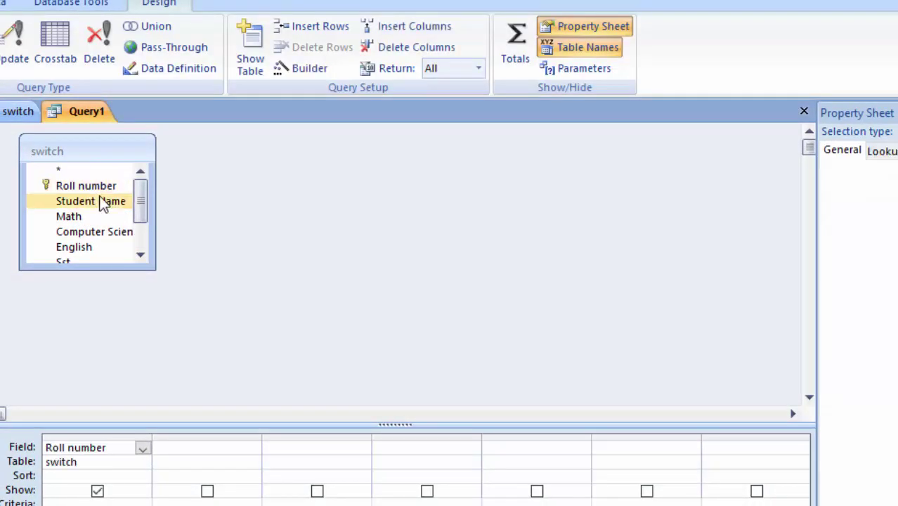
double_click(101, 202)
left_click(99, 217)
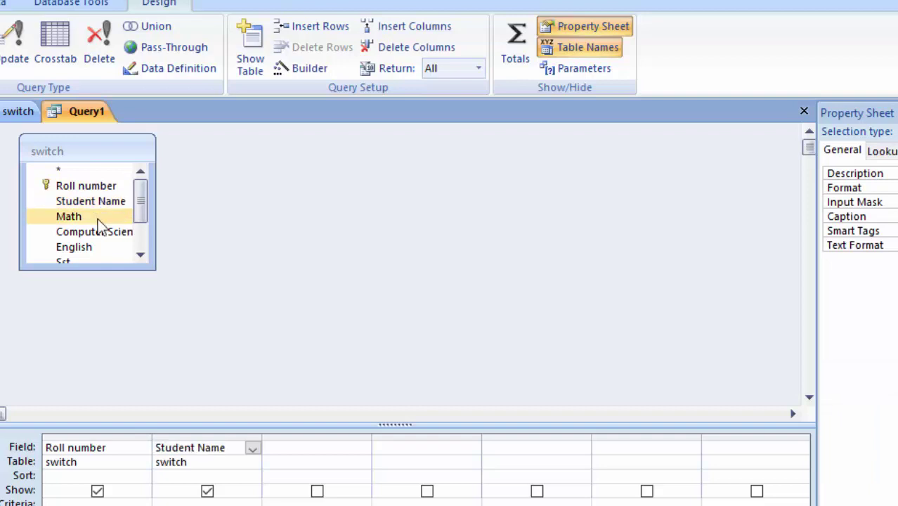
double_click(99, 219)
left_click(98, 234)
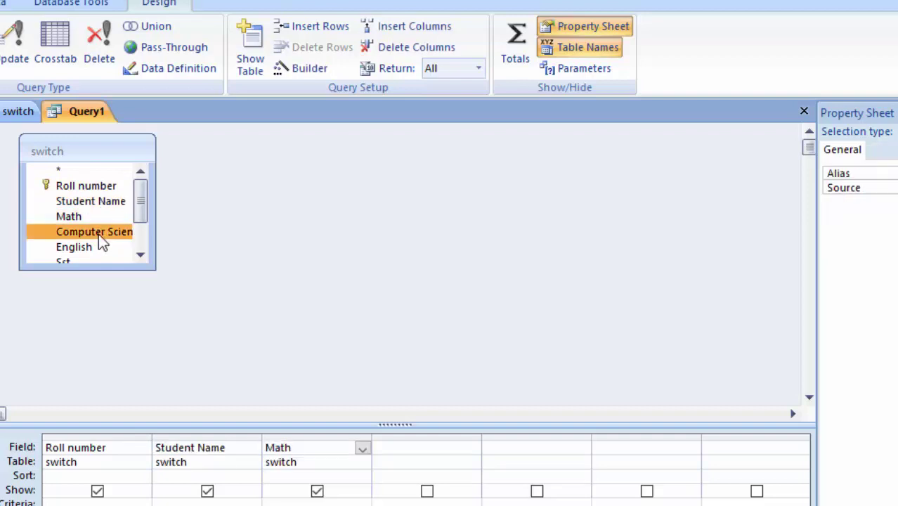
double_click(99, 234)
left_click(98, 245)
double_click(96, 249)
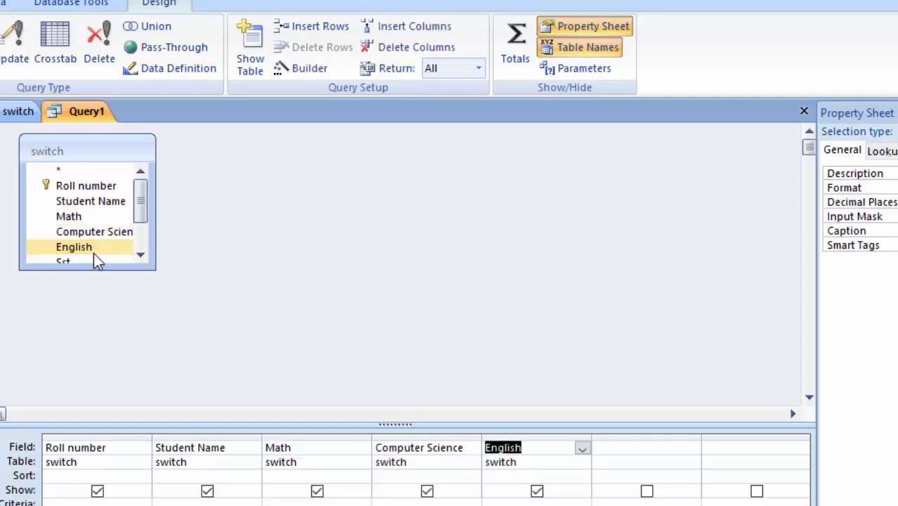
left_click(141, 255)
left_click(142, 256)
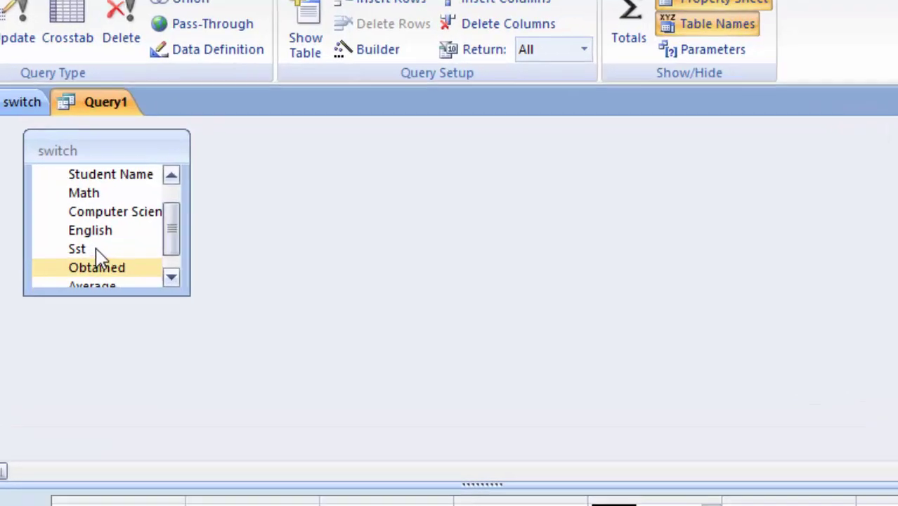
- Add Sst, Obtained, Average and Grade to the query grid
double_click(74, 231)
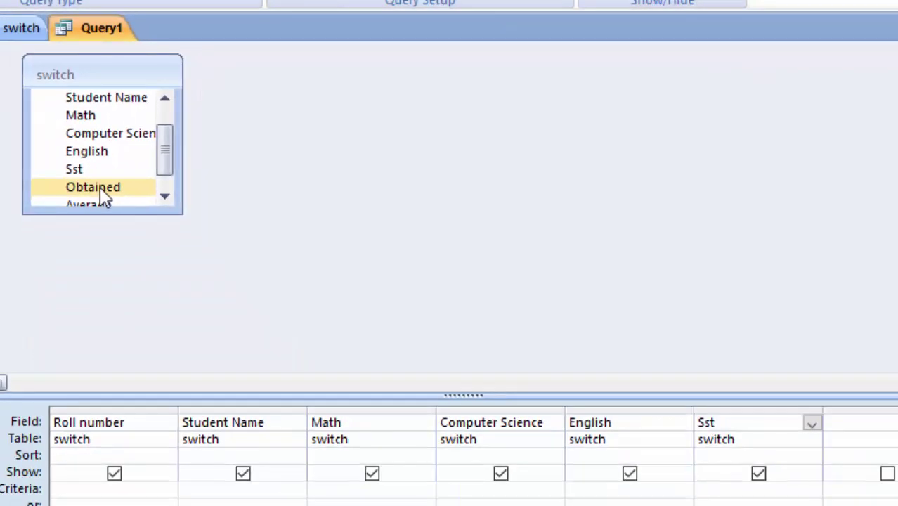
double_click(99, 191)
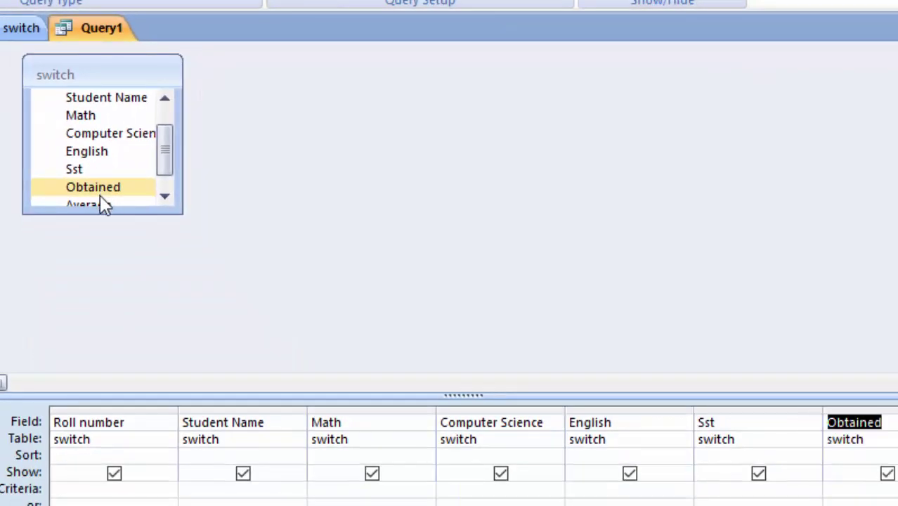
left_click(102, 202)
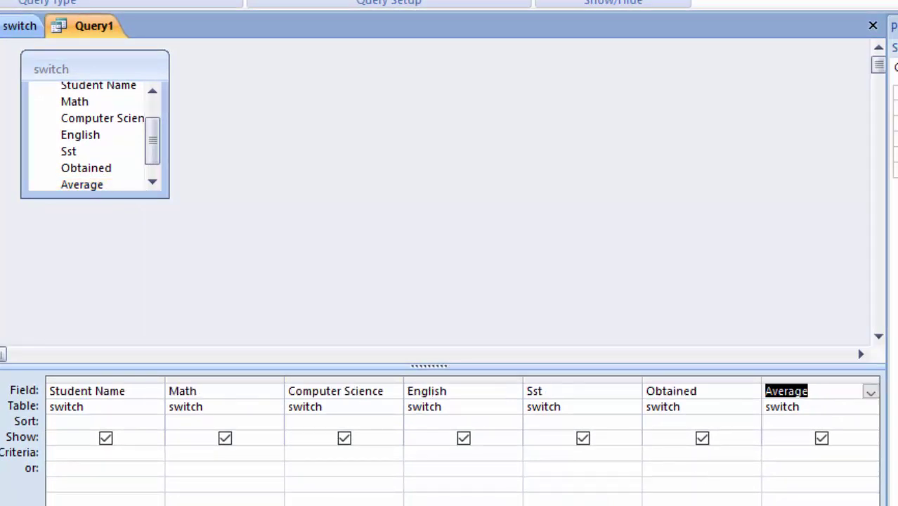
left_click(153, 184)
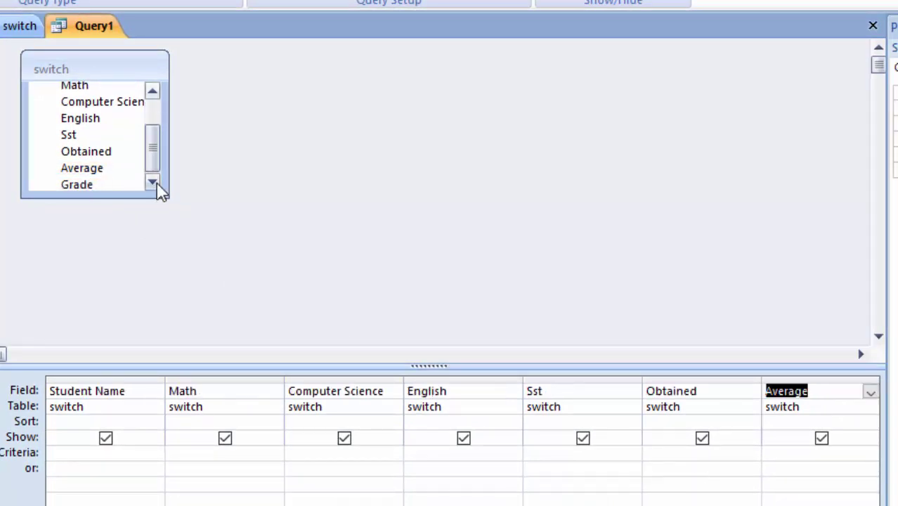
double_click(109, 185)
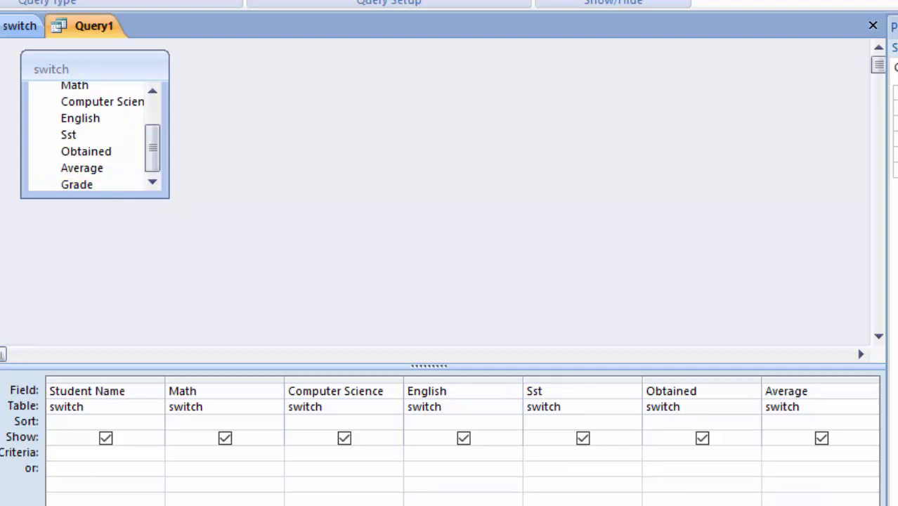
left_click(723, 388)
- Open the Obtained cell in the Zoom box with its font set to Tahoma Bold 16
right_click(722, 388)
left_click(779, 500)
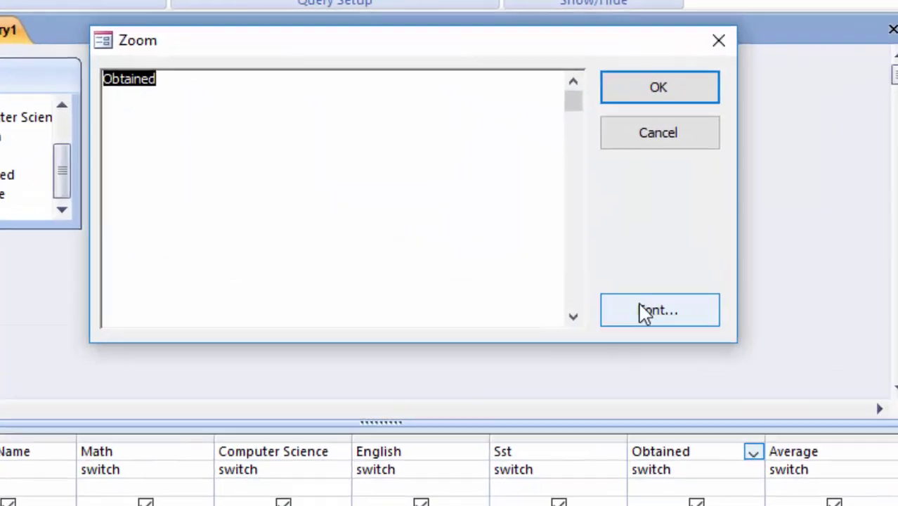
left_click(645, 313)
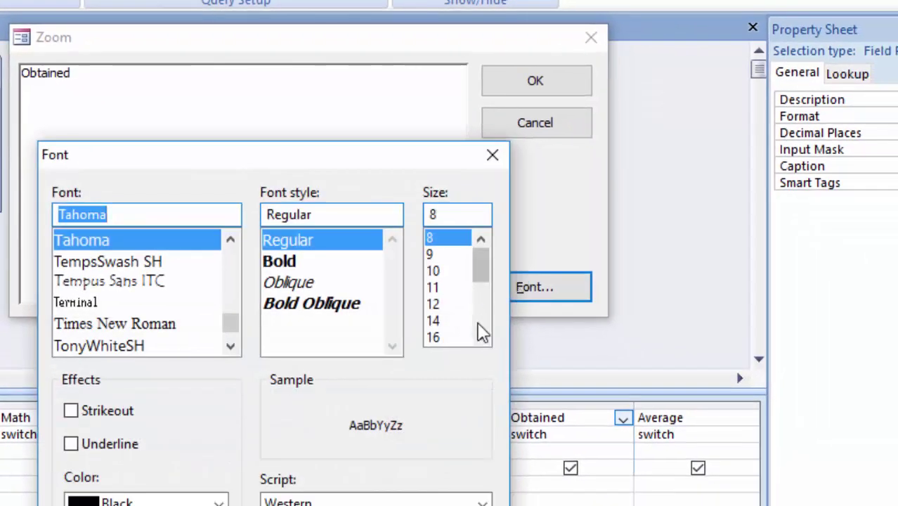
left_click(433, 338)
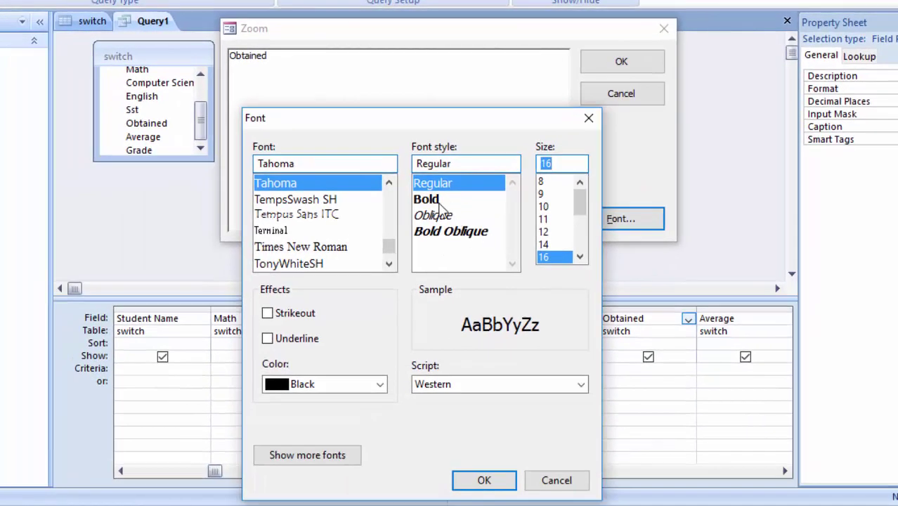
left_click(432, 200)
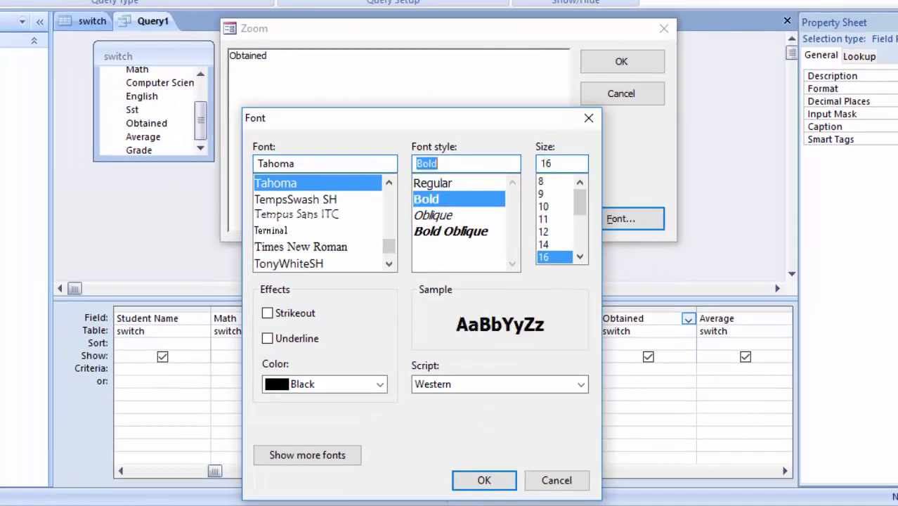
left_click(484, 480)
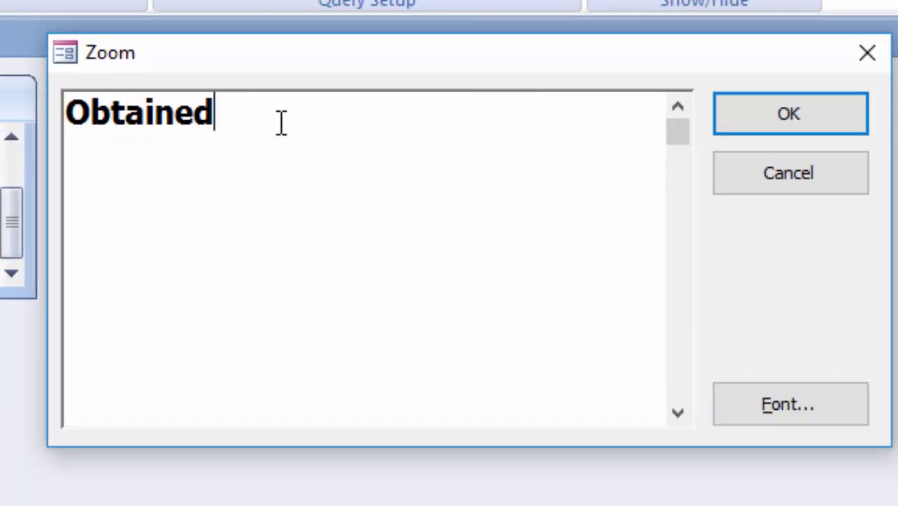
- Enter Obtained:[Math]+[Computer Science]+[English]+[Sst] as the Obtained column expression
type(":")
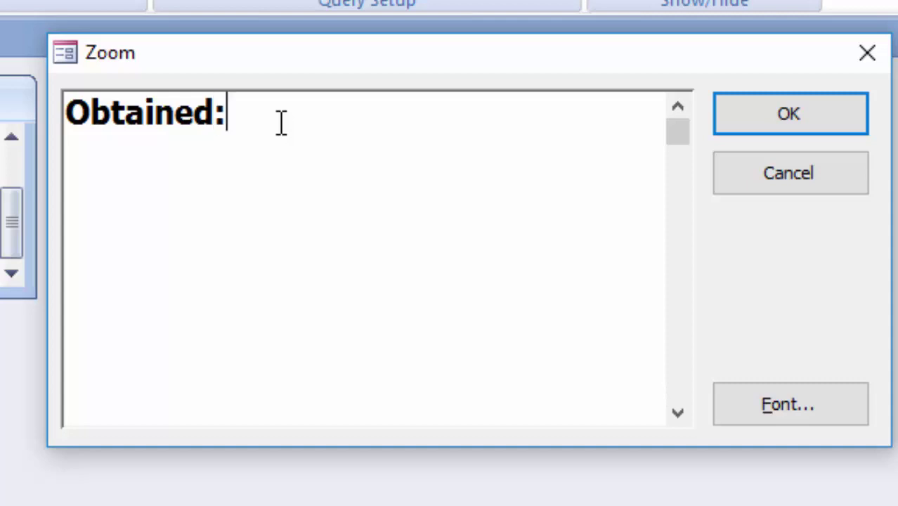
type("[")
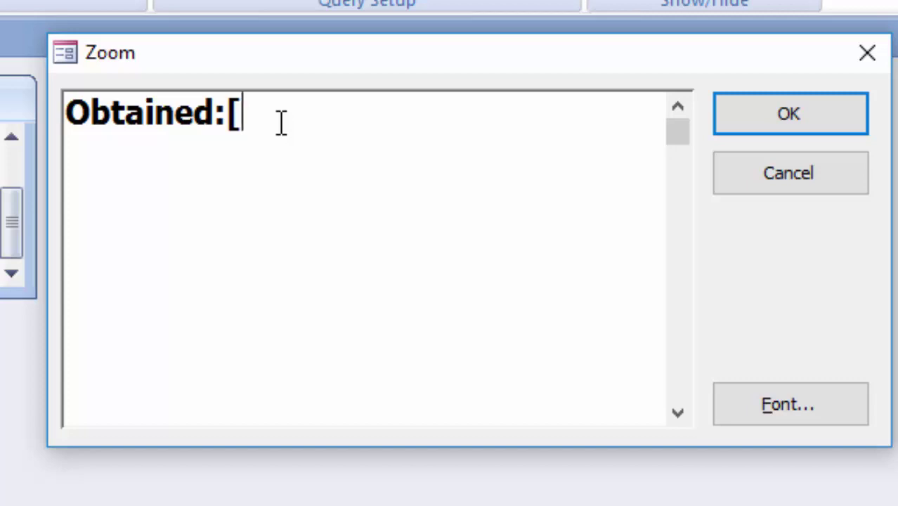
type("Math")
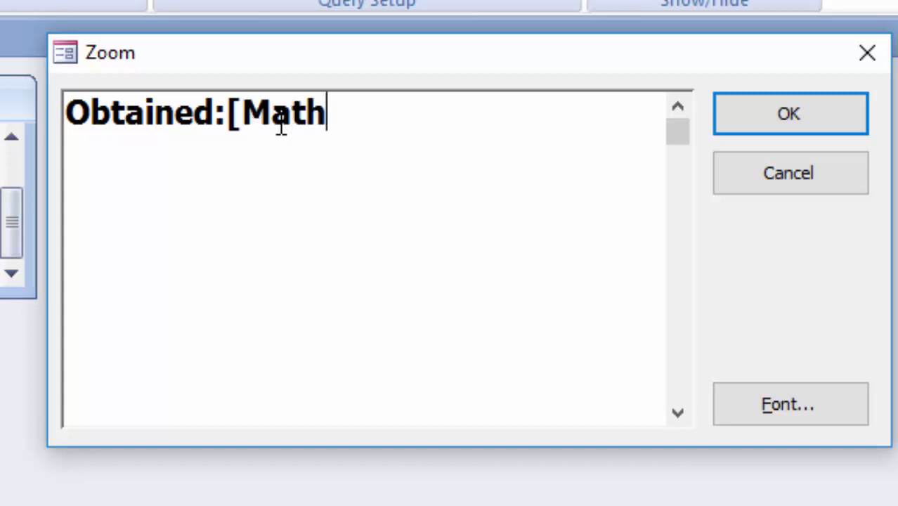
type("]")
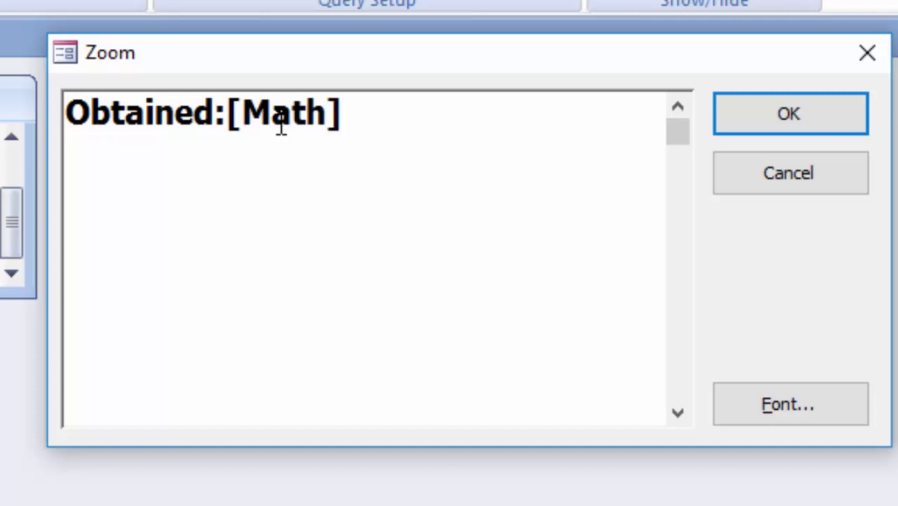
type("+")
type("[")
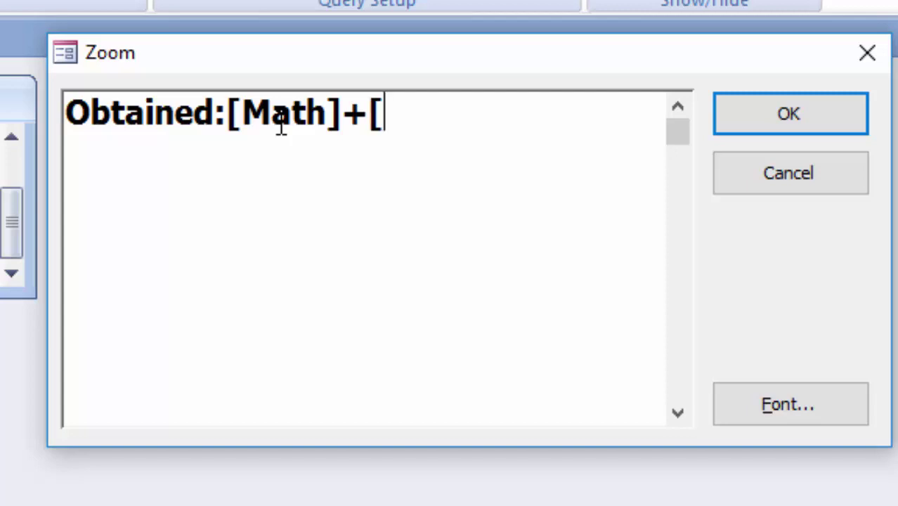
type("Com")
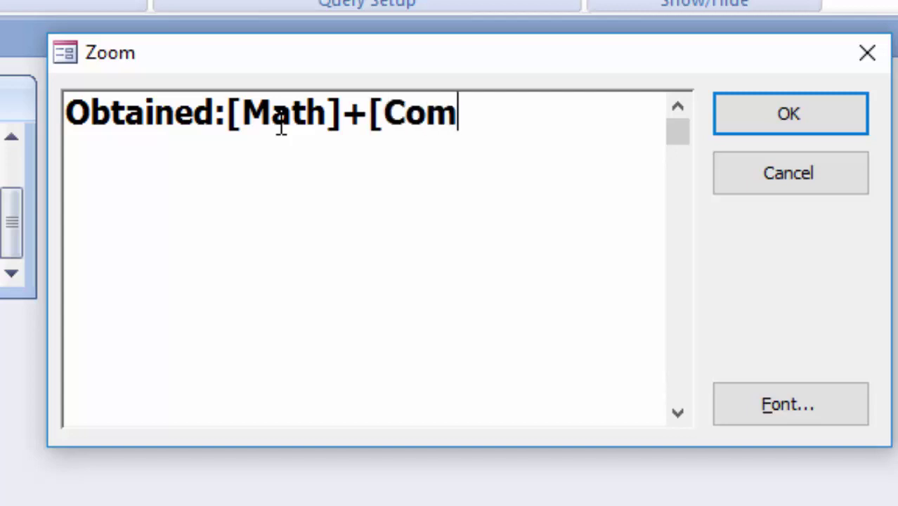
type("puter")
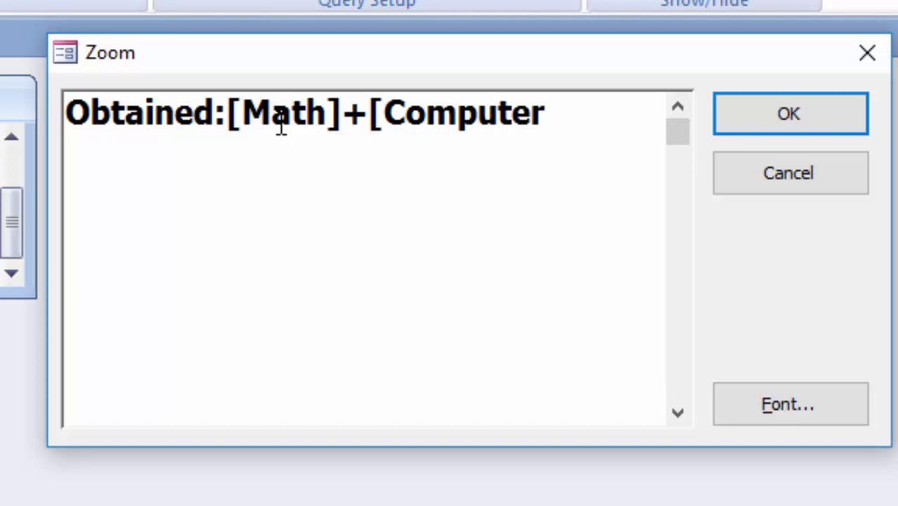
type(" S")
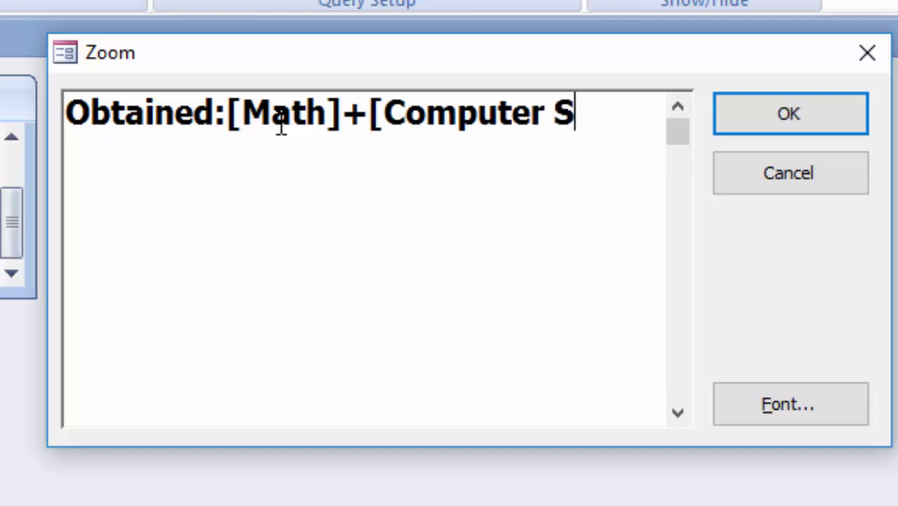
type("cien")
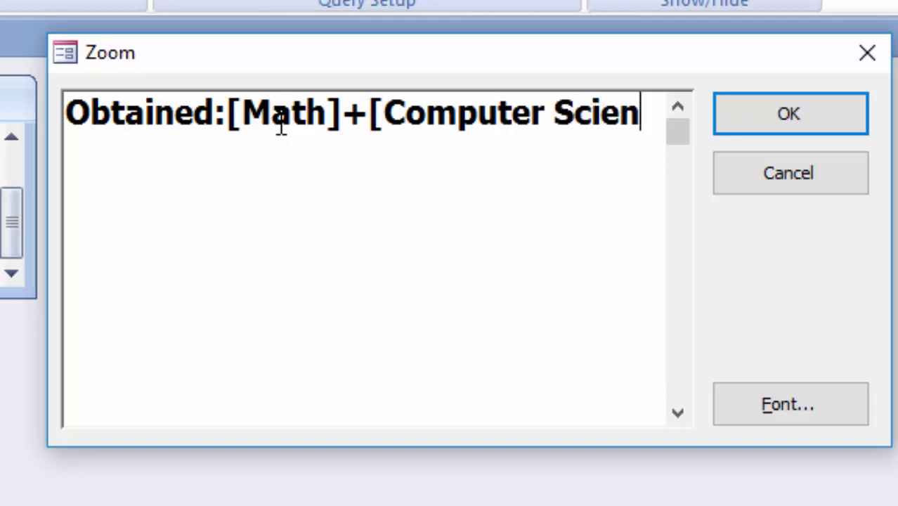
type("ce]")
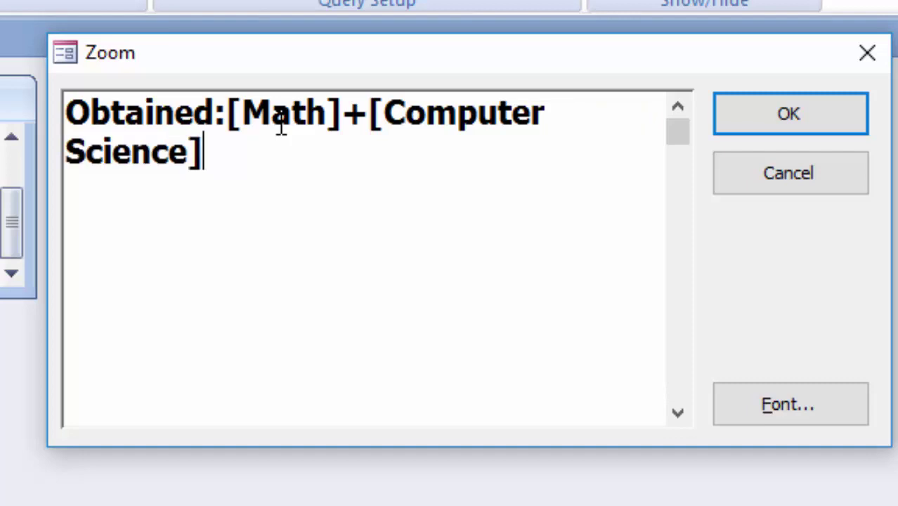
type("+")
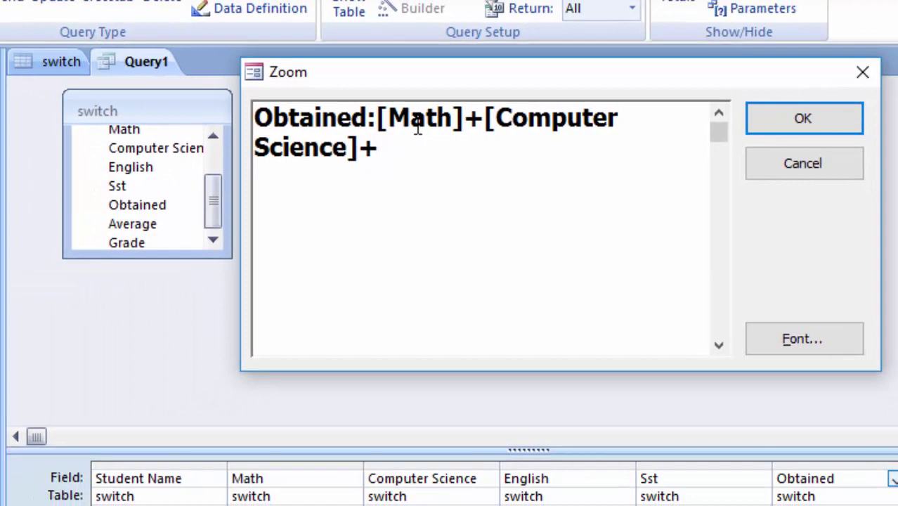
type("[")
type("E")
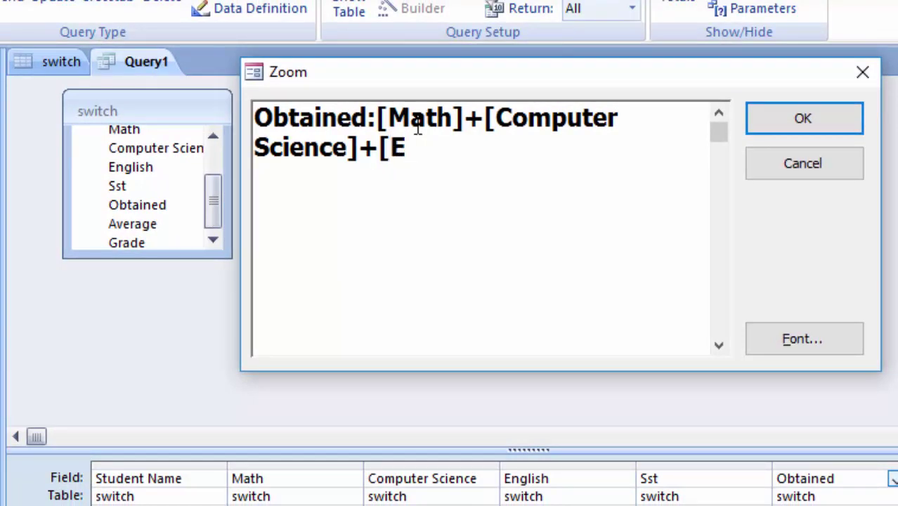
type("ngli")
type("sh]")
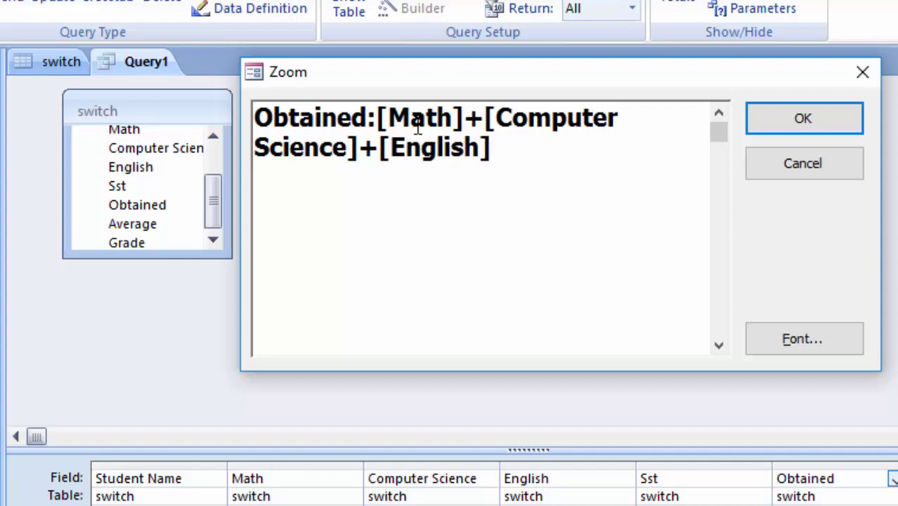
type("+[")
type("Ss")
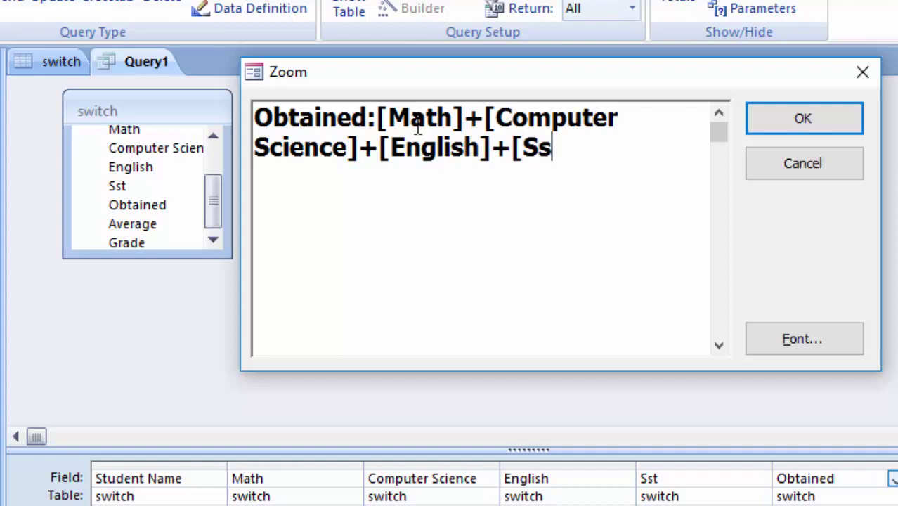
type("t]")
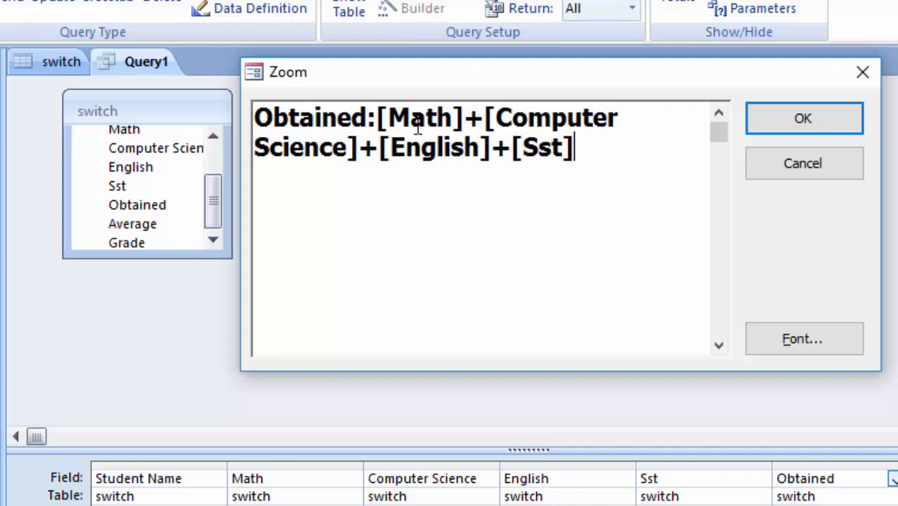
left_click(807, 125)
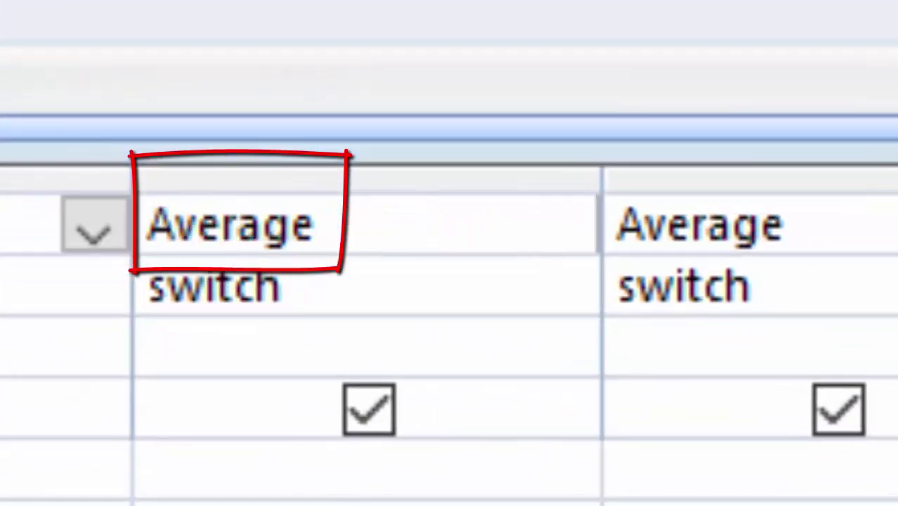
- Define the Average column as Average:[Obtained]/4 using the Zoom box
key("Tab")
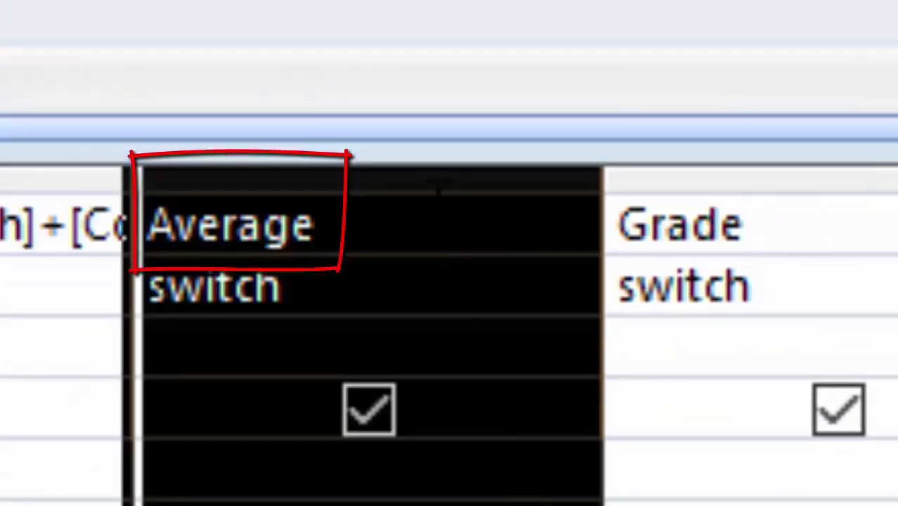
left_click(437, 217)
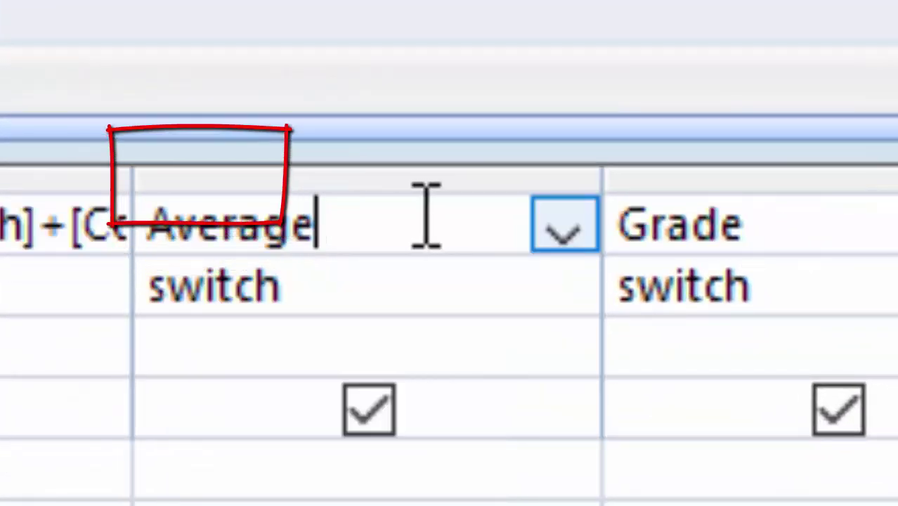
right_click(426, 217)
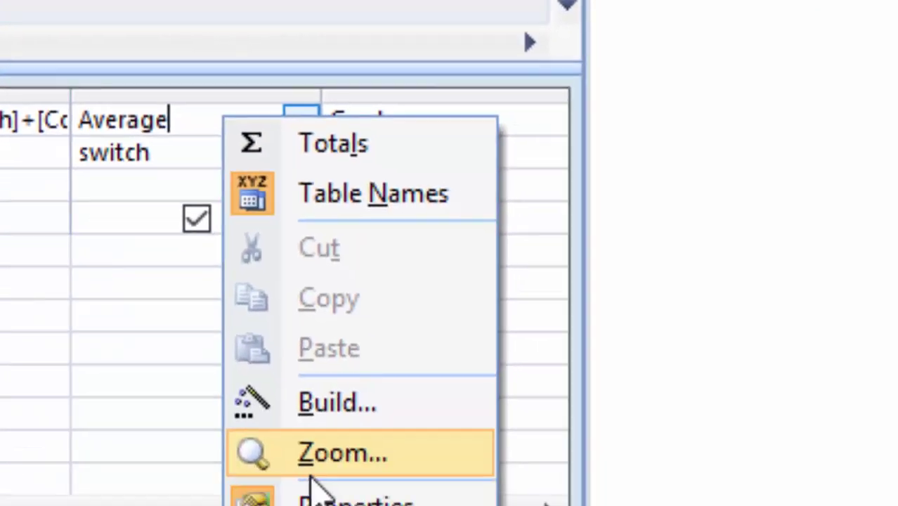
left_click(313, 472)
left_click(216, 80)
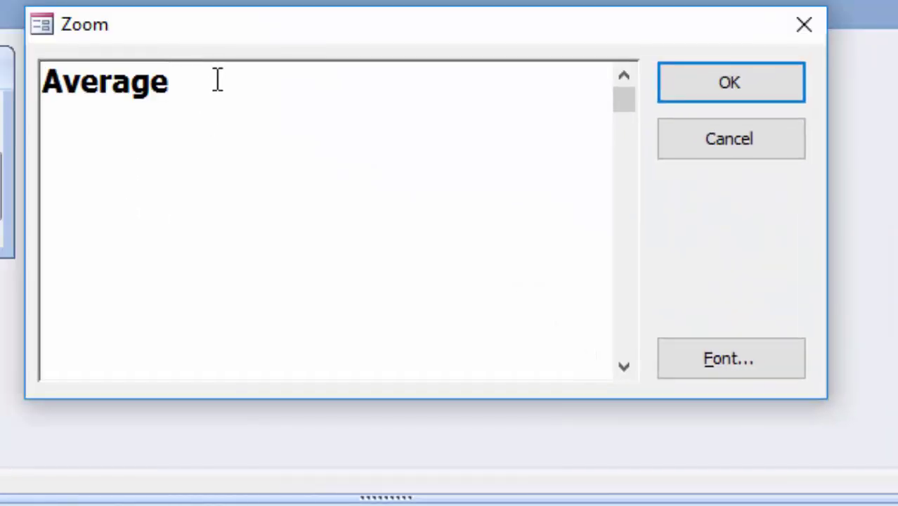
type(":")
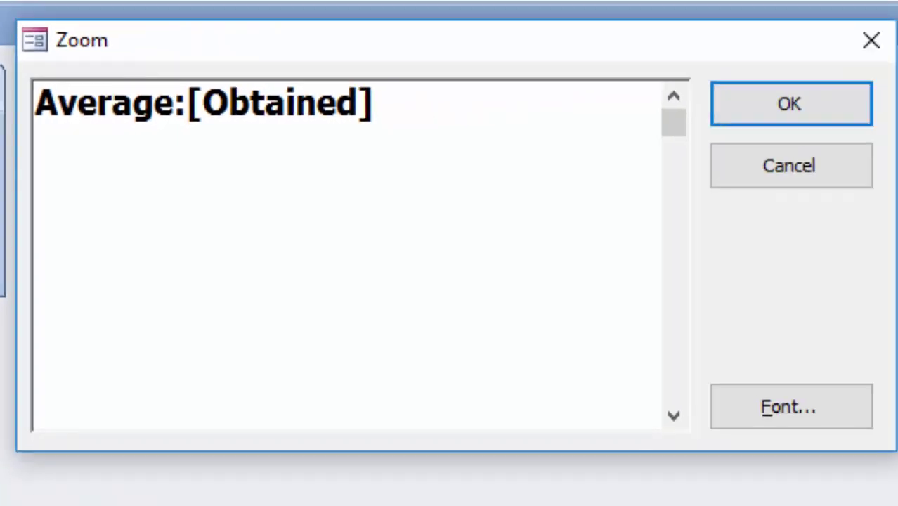
type("/")
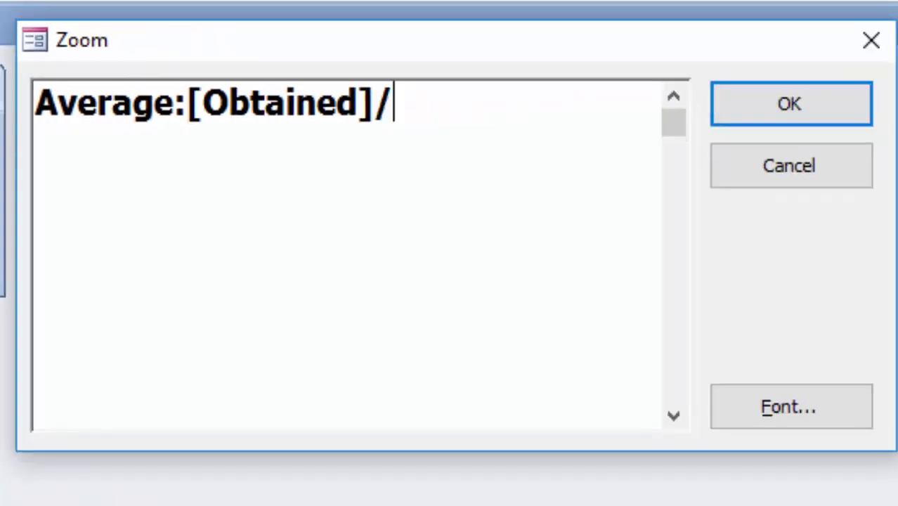
type("4")
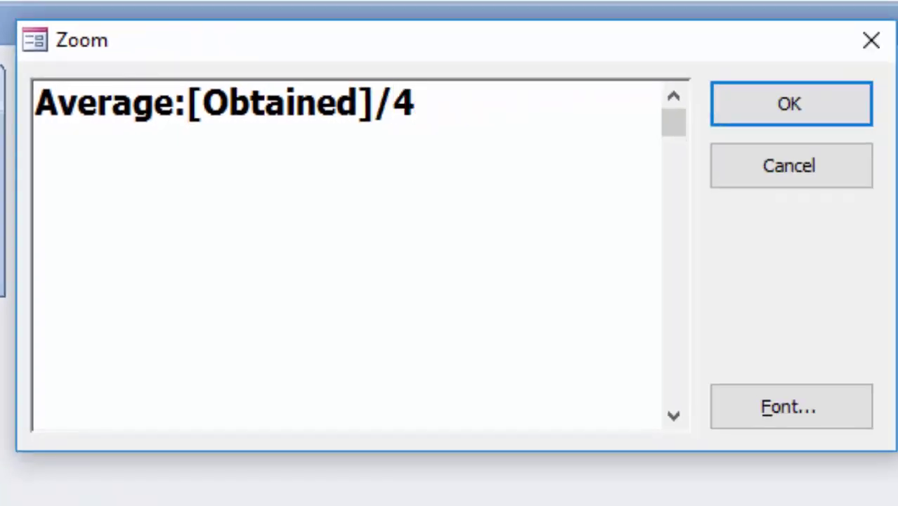
left_click(787, 118)
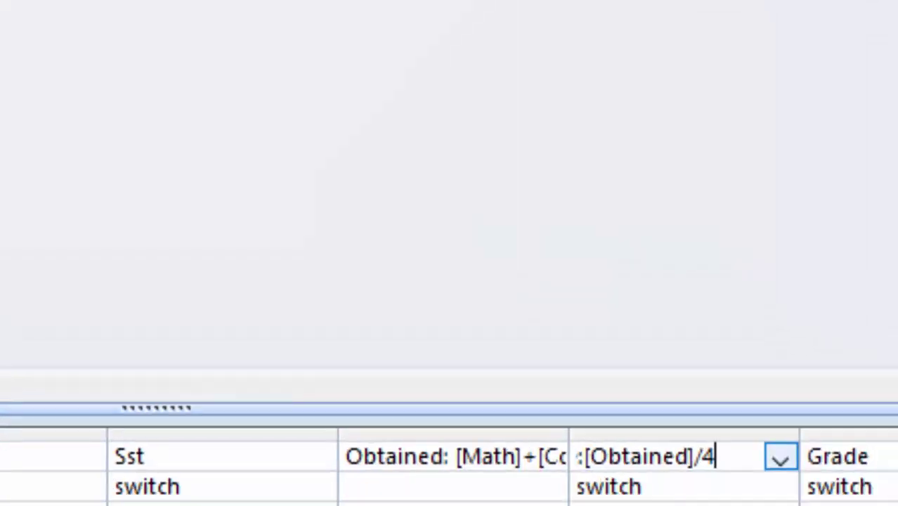
- Open the Grade column cell in the Zoom box
key("Tab")
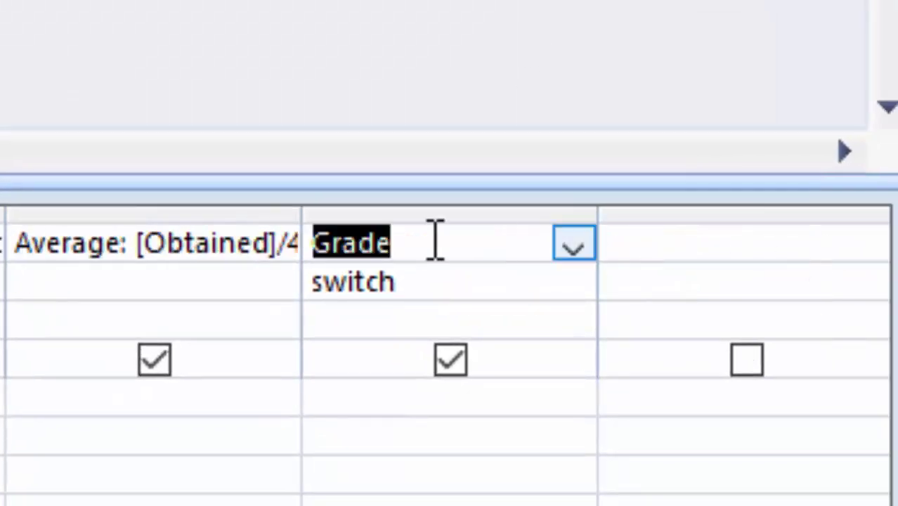
left_click(428, 236)
right_click(428, 236)
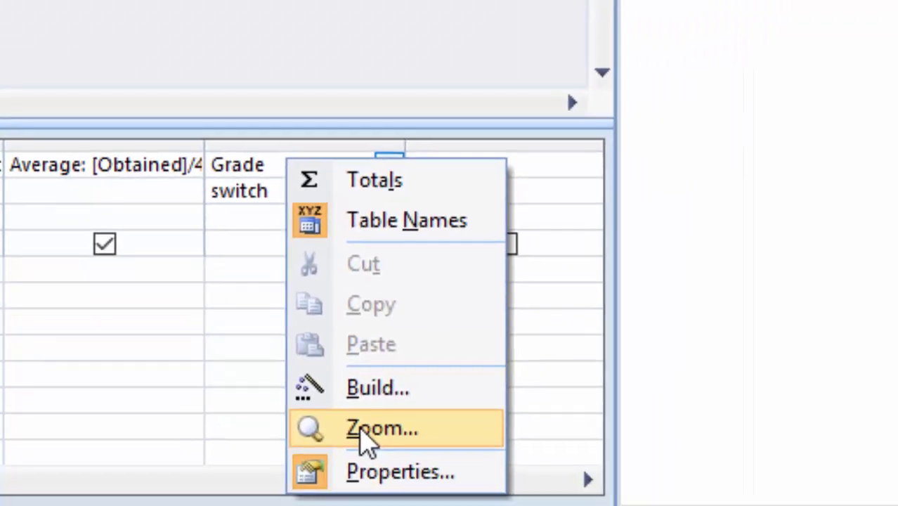
left_click(371, 427)
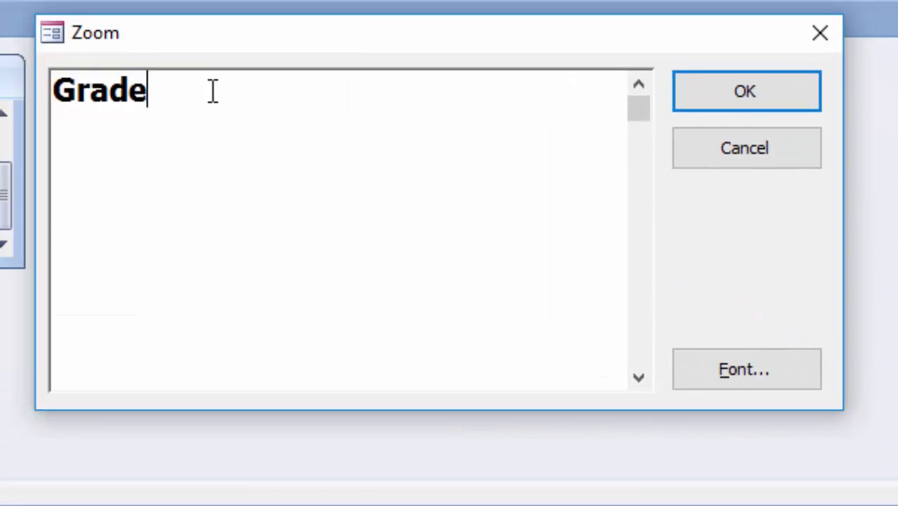
- Type Grade:iif([Average]>=85,"S",iif([Average]>=75, correcting a stray 'm'
type(":i")
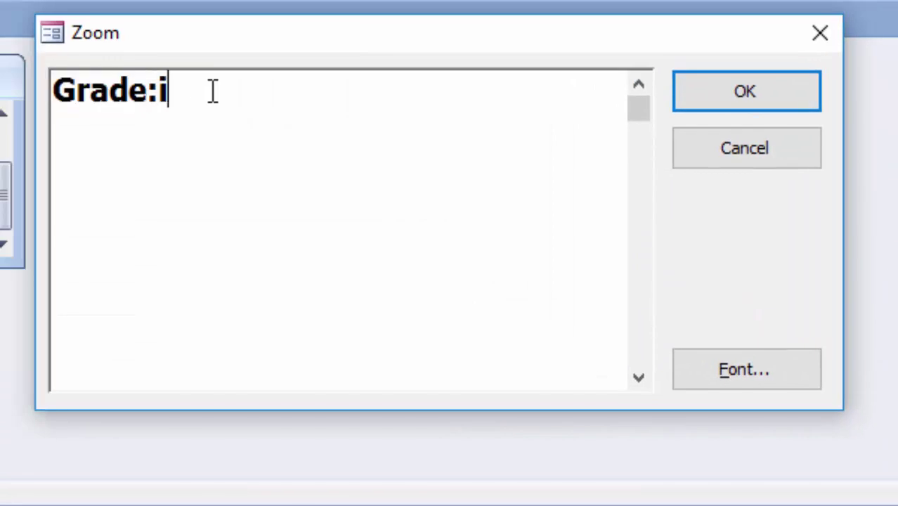
type("if(")
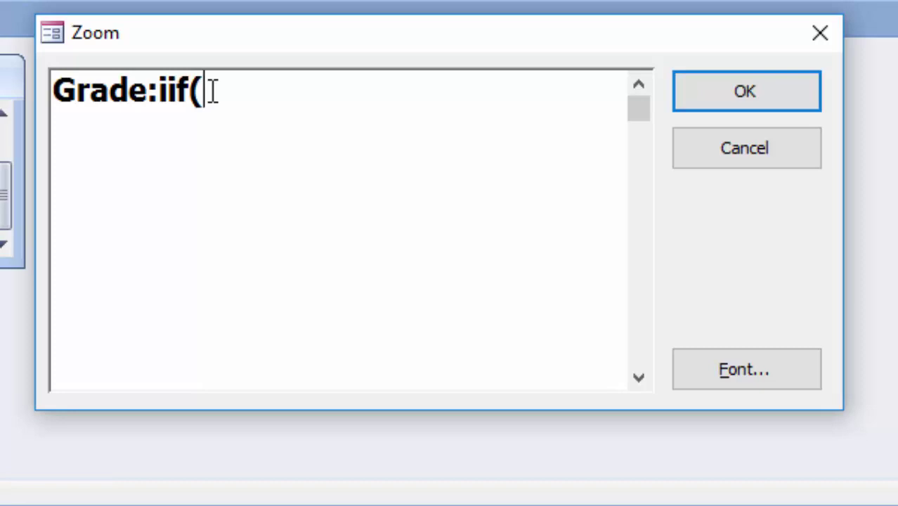
type("[")
type("Av")
type("erage")
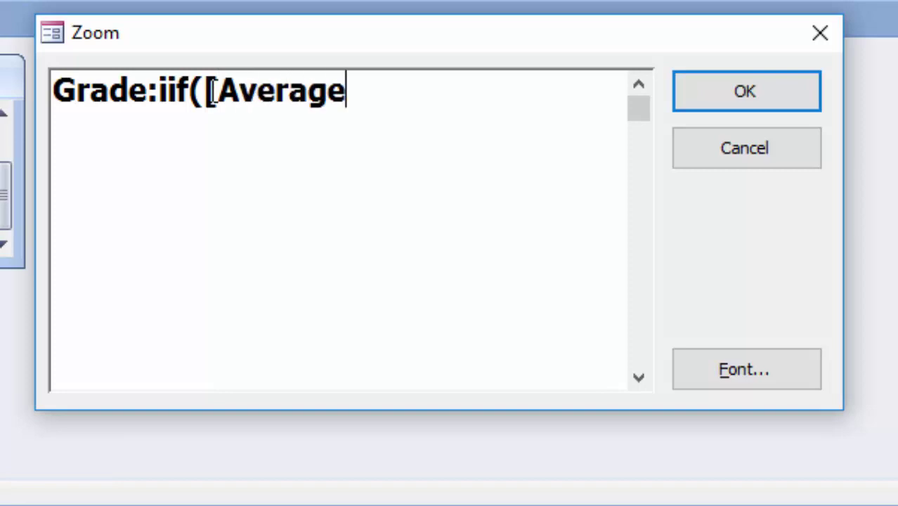
type("]")
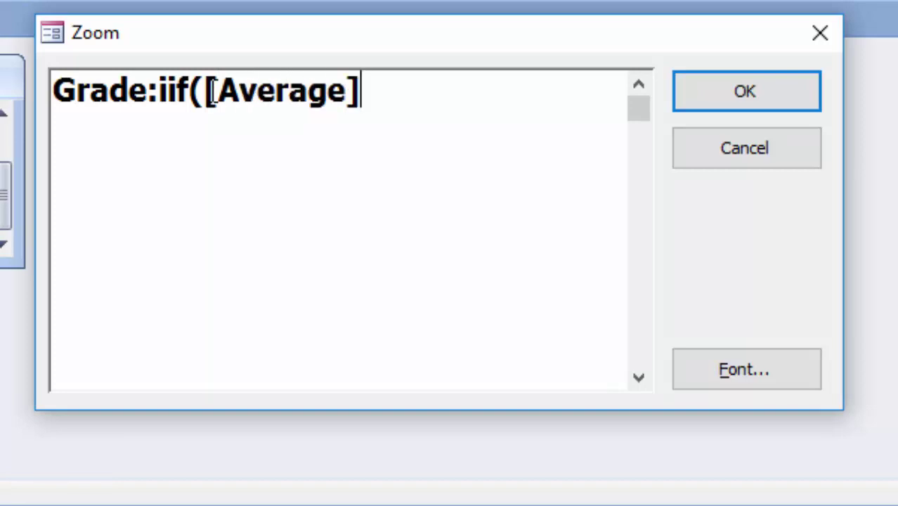
type(">=8")
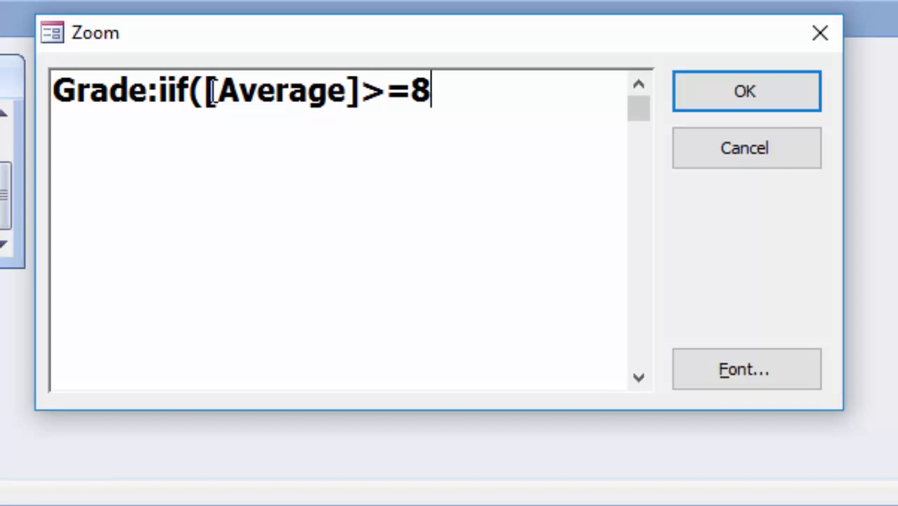
type("5,")
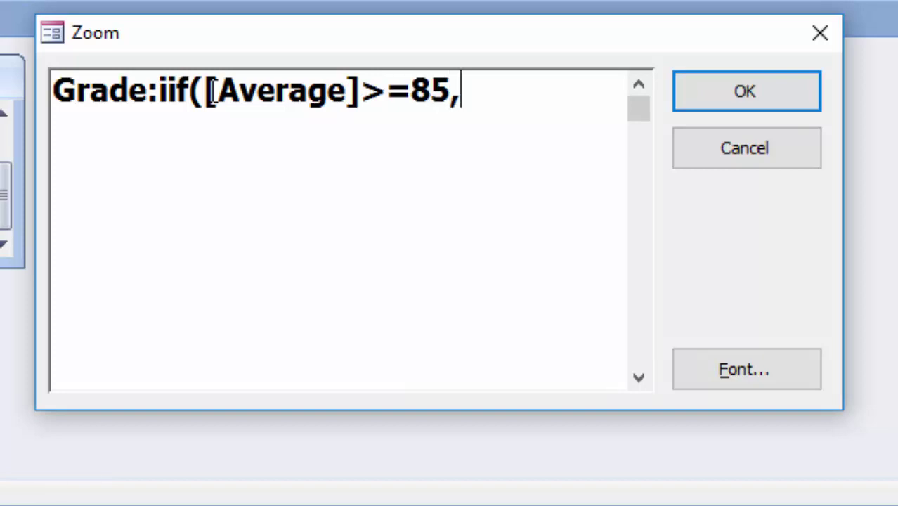
type("\"")
type("S")
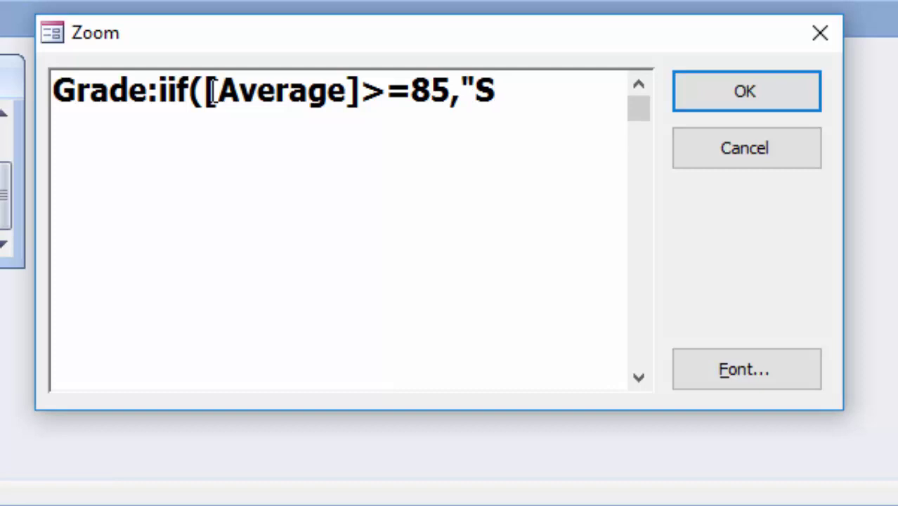
type("\",")
type("iif")
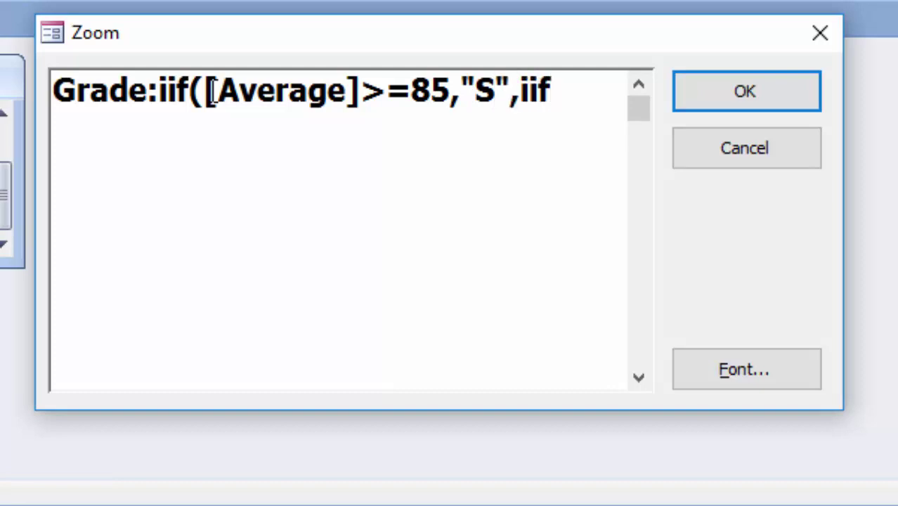
type("(")
type("[")
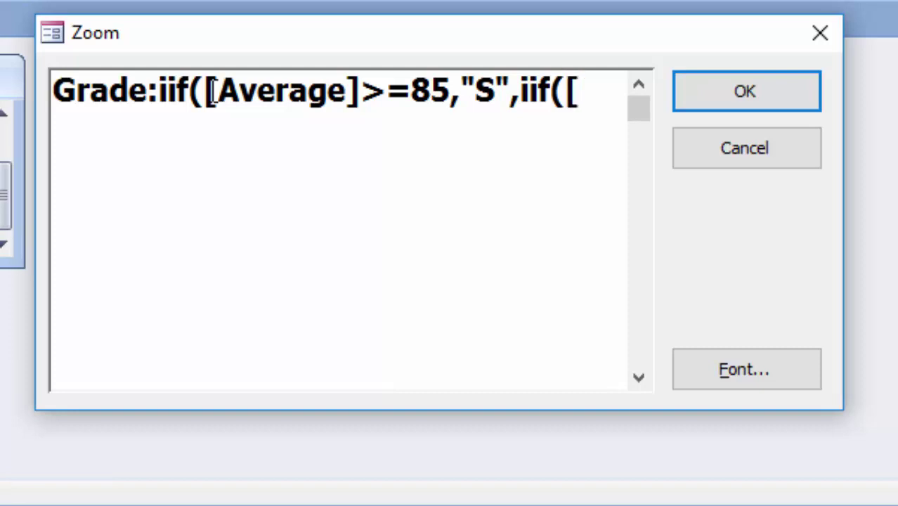
type("Averag")
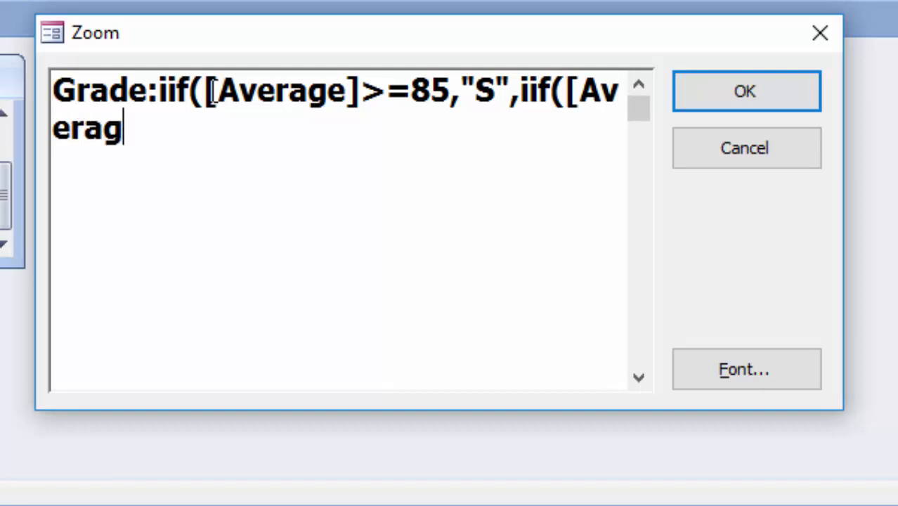
type("e]>")
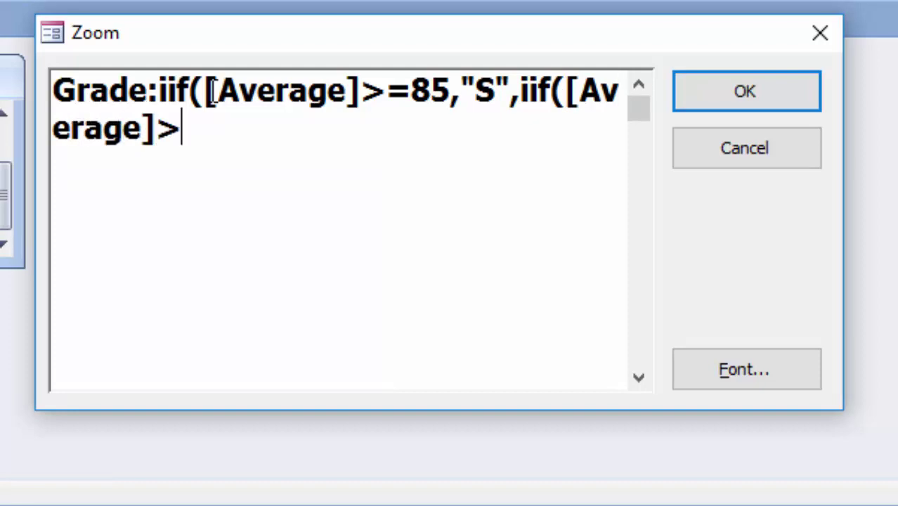
type("=")
type("75")
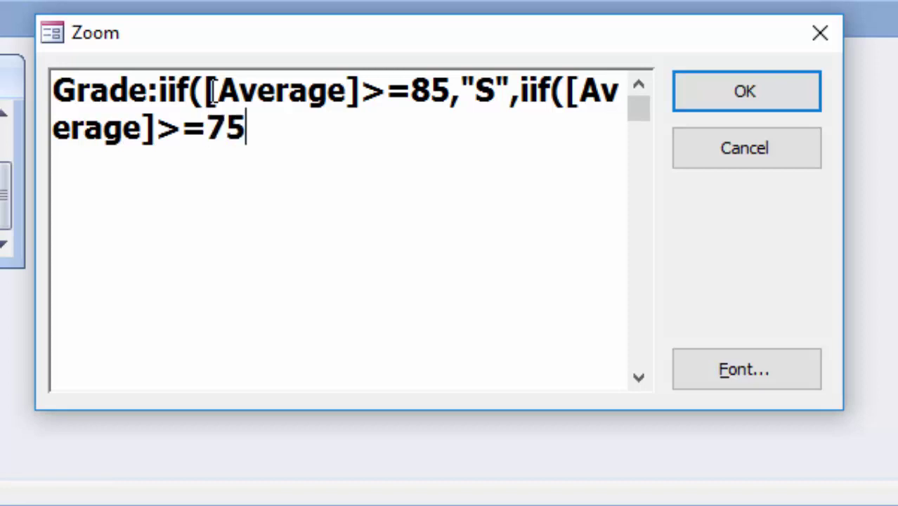
type("m")
key("BackSpace")
- Finish the chain: A, B at 65, C at 55, D at 50, else "Failed", closing parentheses
type("\"")
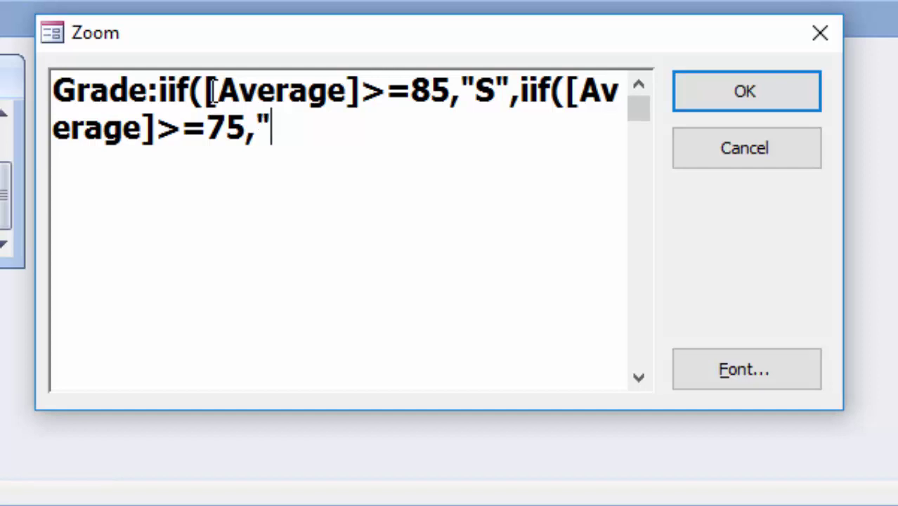
type("A")
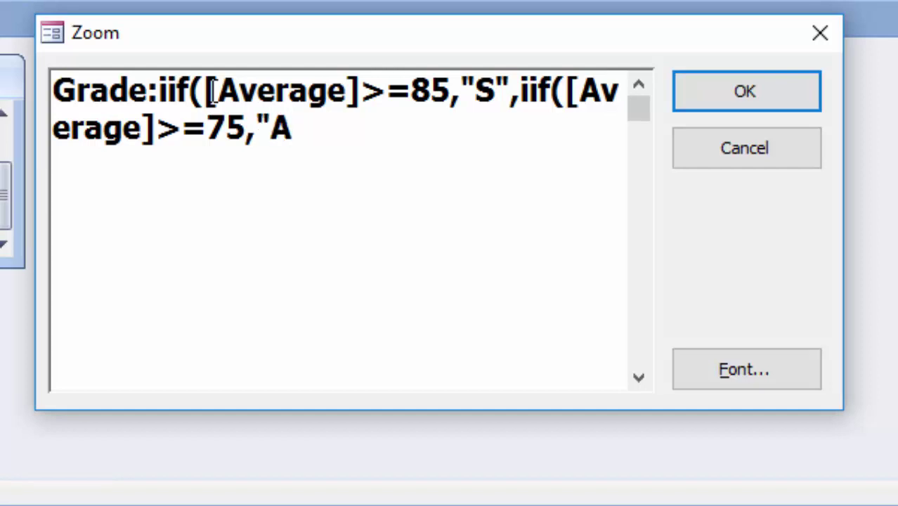
type("\"")
type(",")
type("iif(")
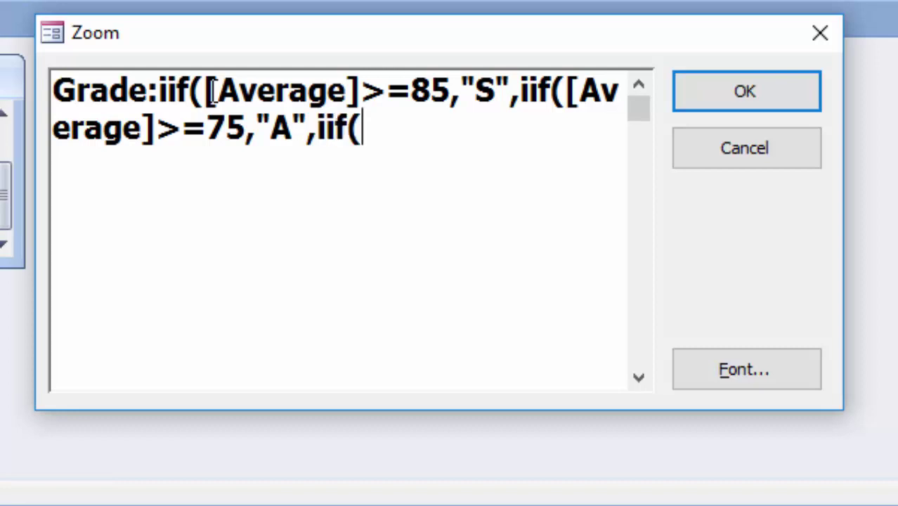
type("[")
type("Avera")
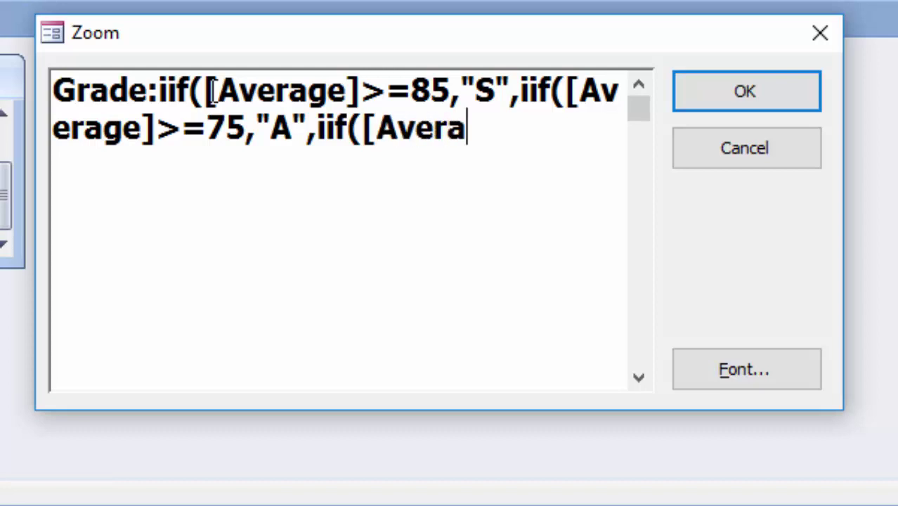
type("ge")
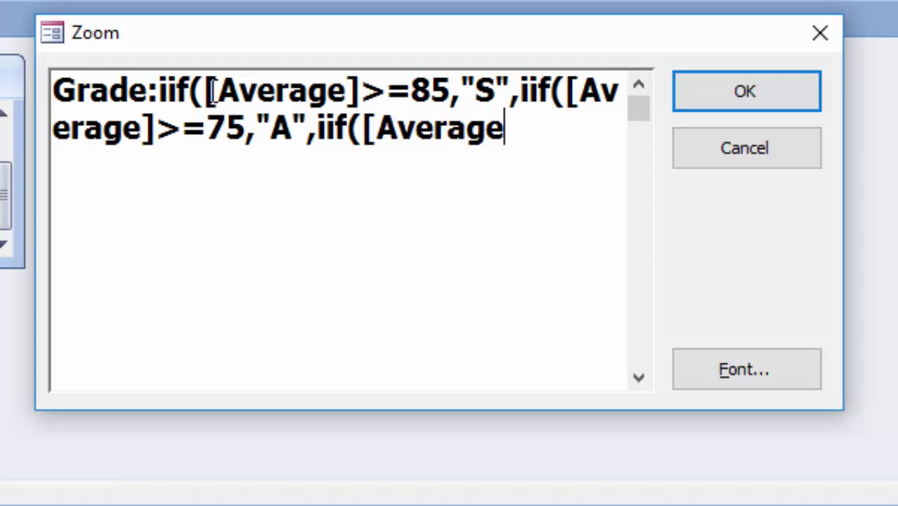
type("]>=")
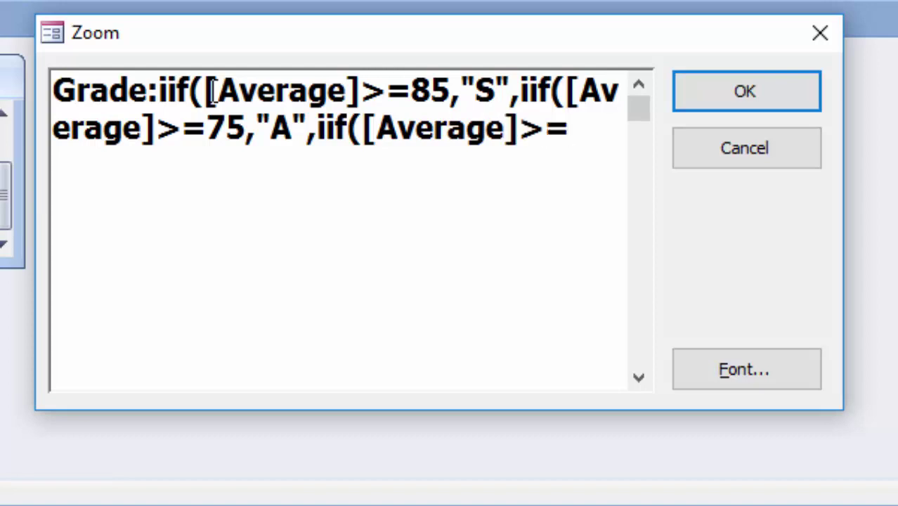
type("65,")
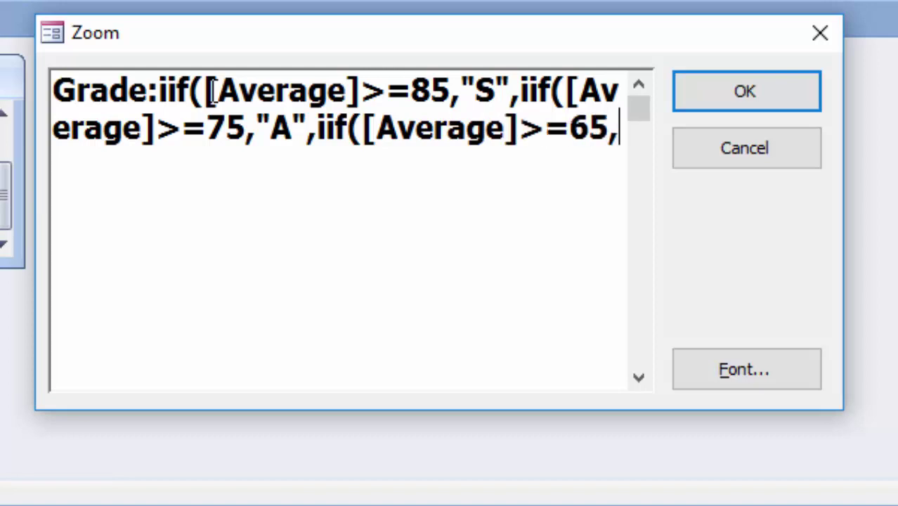
type("\"")
type("B\"")
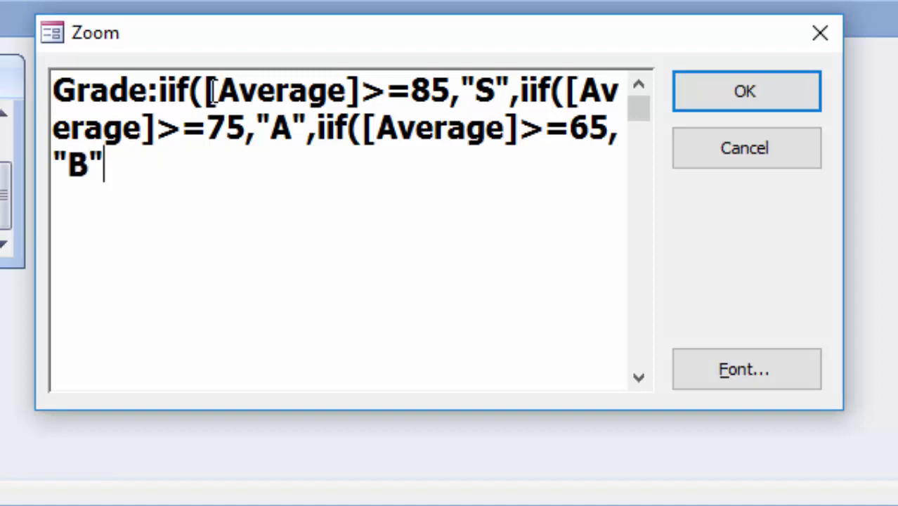
type(",i")
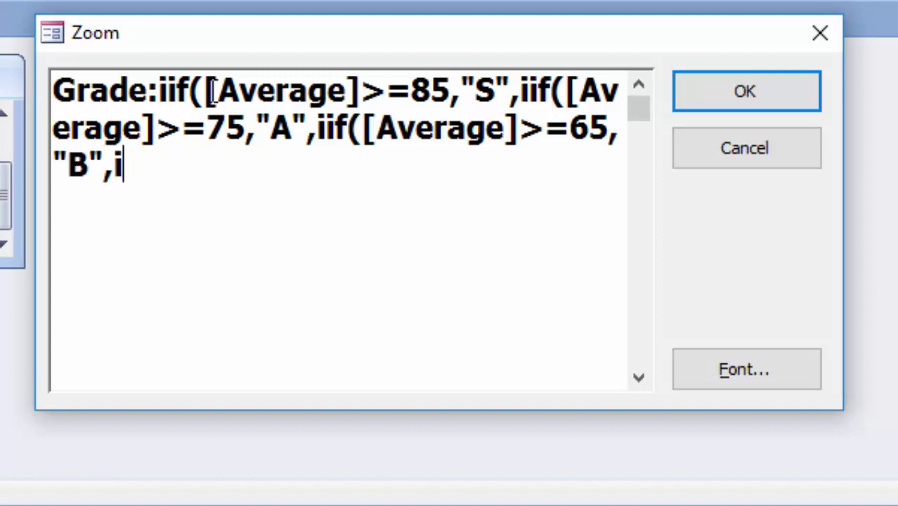
type("if(")
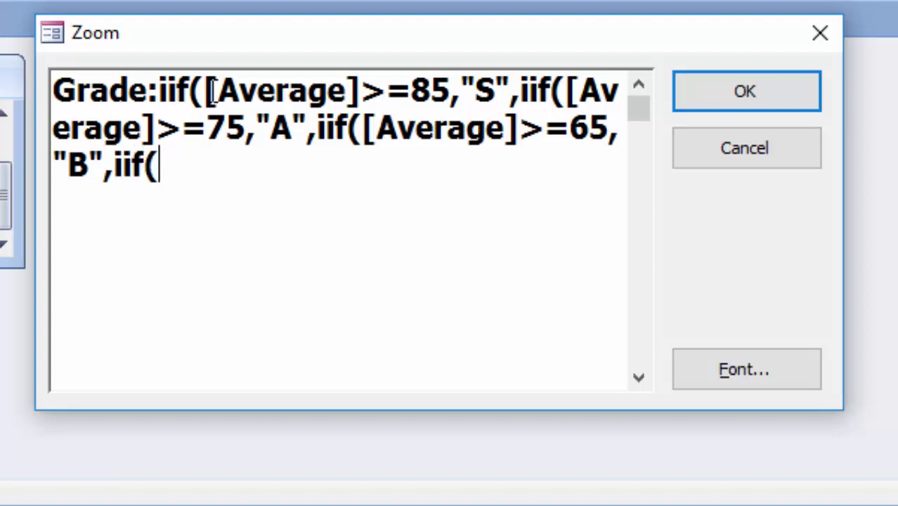
type("[Ave")
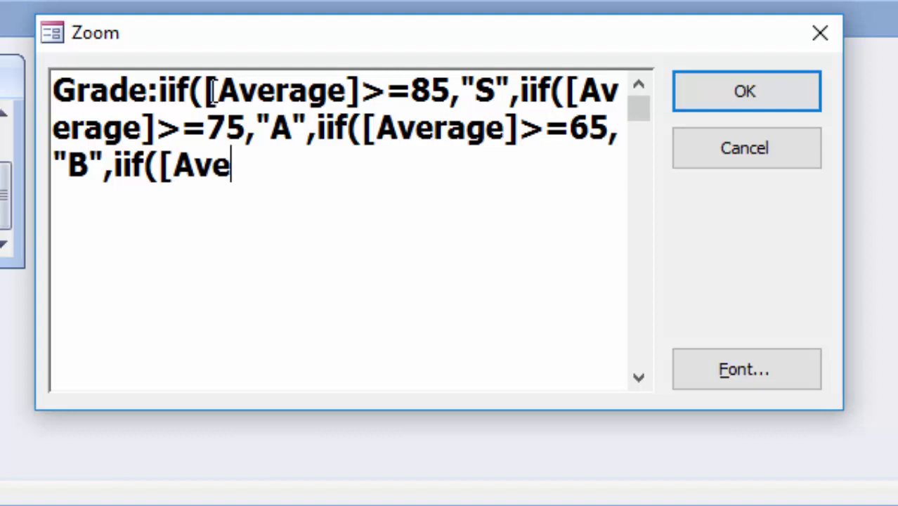
type("rage")
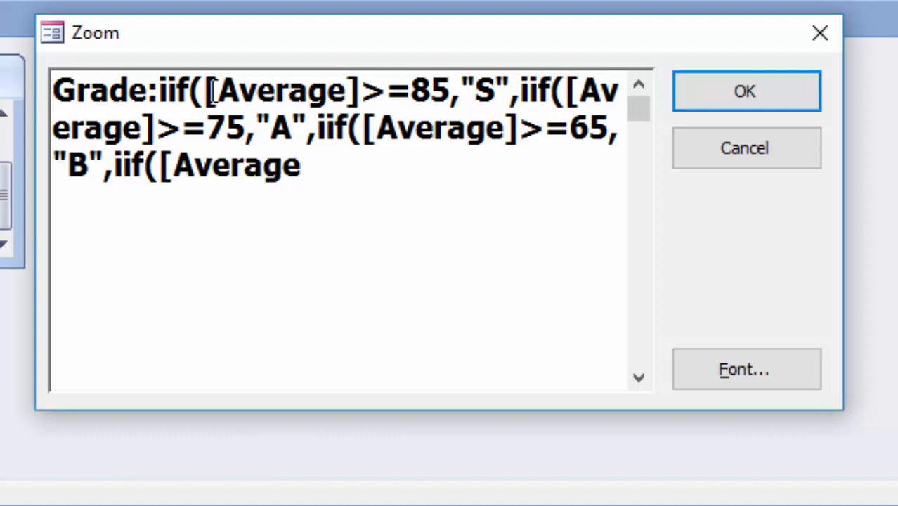
type("]")
type(">=5")
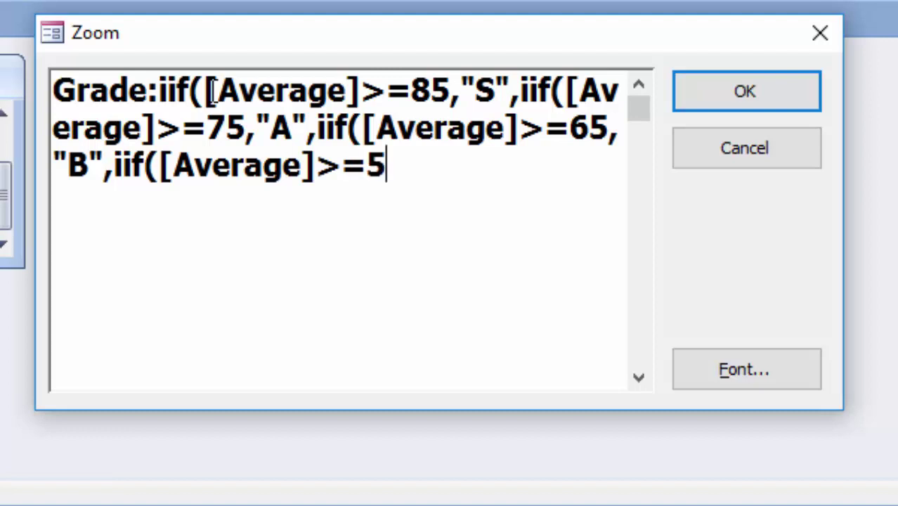
type("5,")
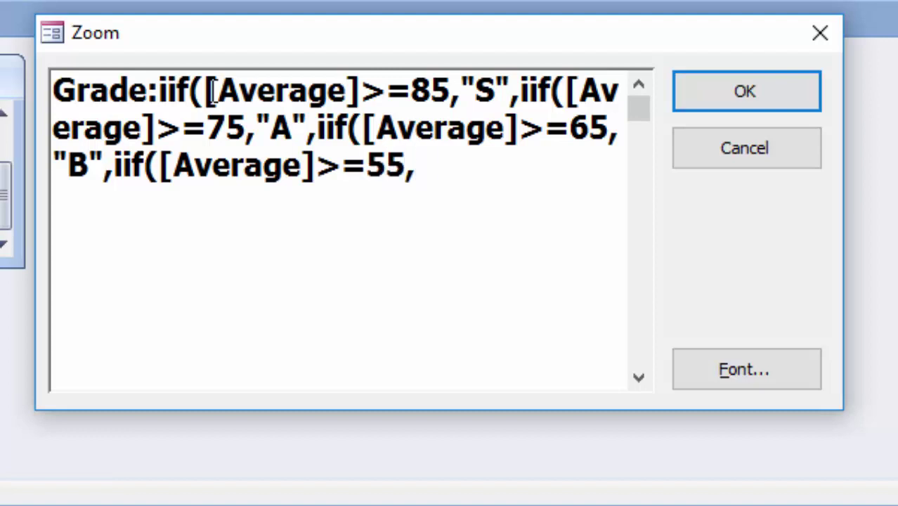
type("\"C\"")
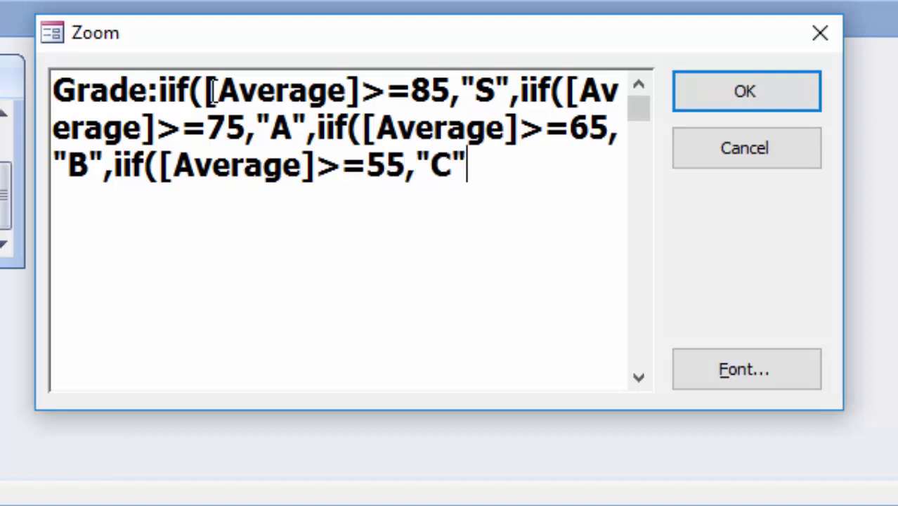
type(",iif")
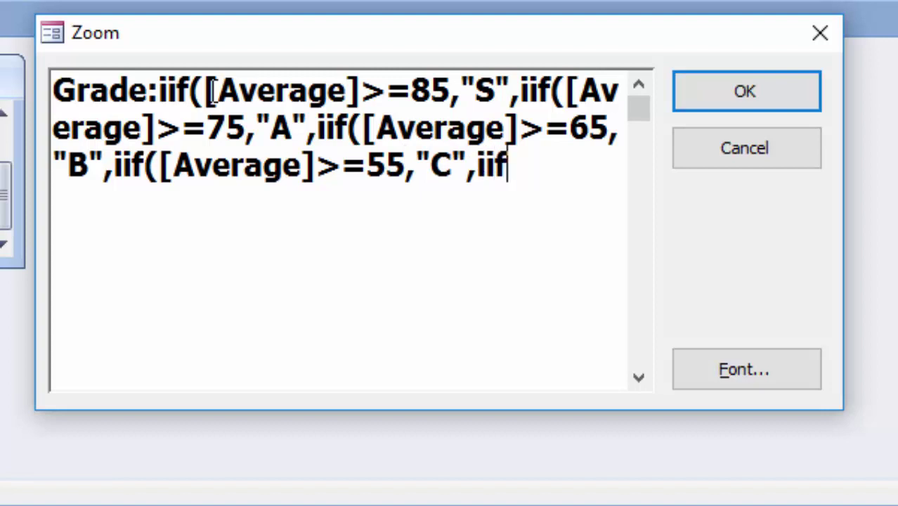
type("(\"\"")
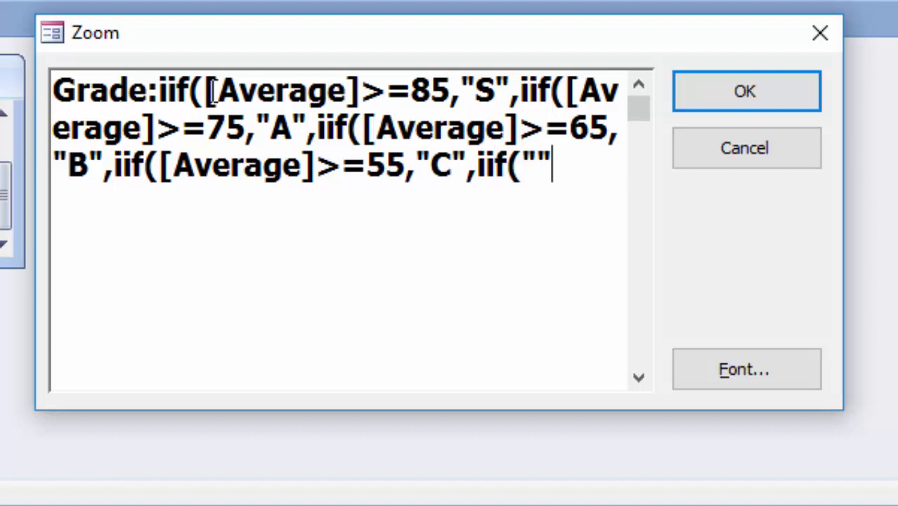
key("Left")
key("Right")
key("BackSpace")
key("BackSpace")
type("[A")
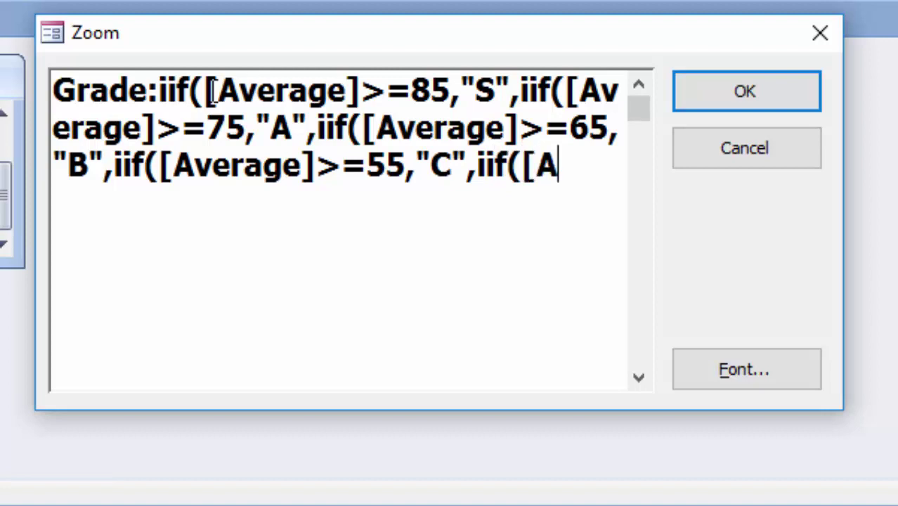
type("vera")
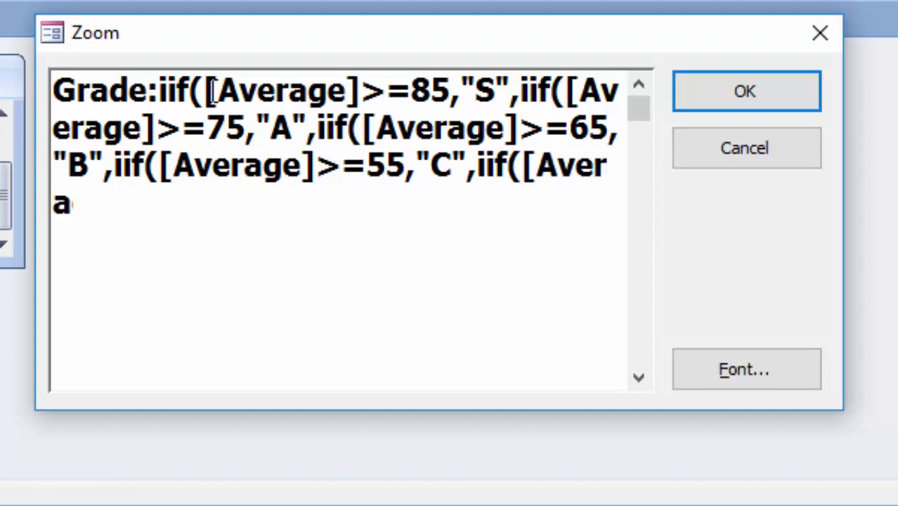
type("ge>=")
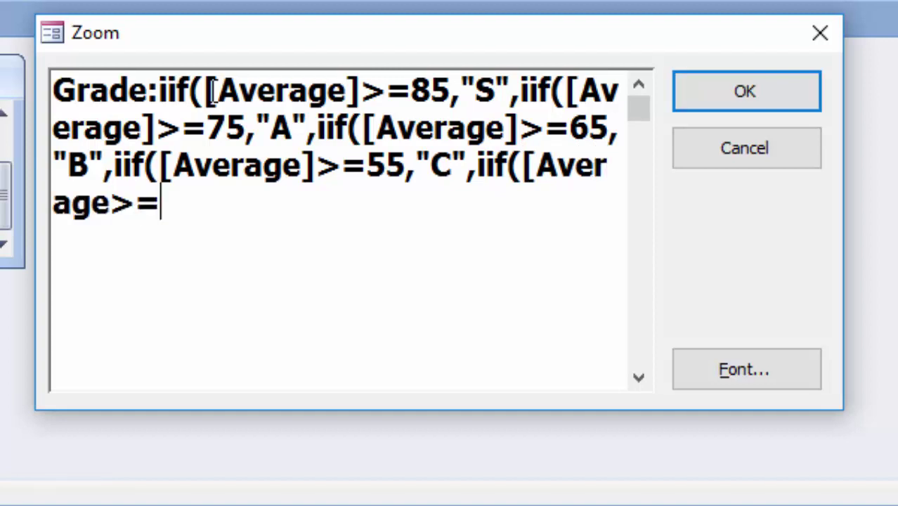
type("50,\"")
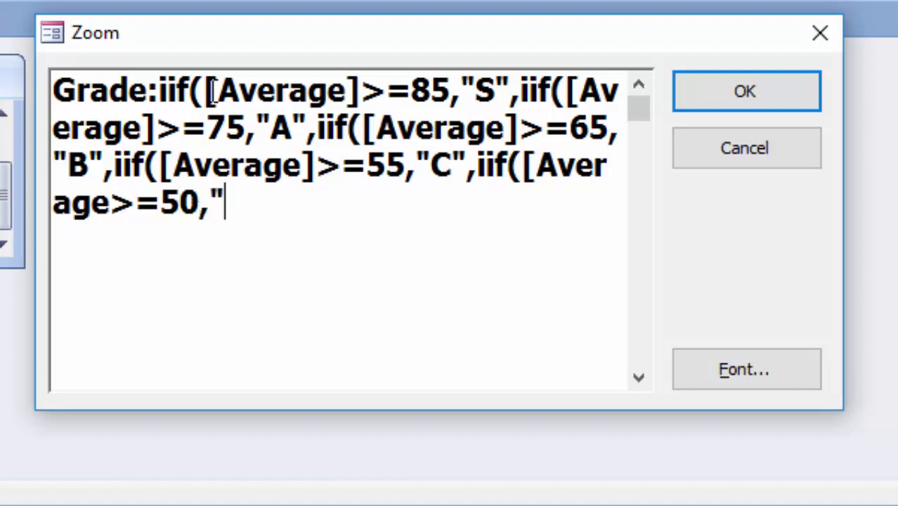
type("D")
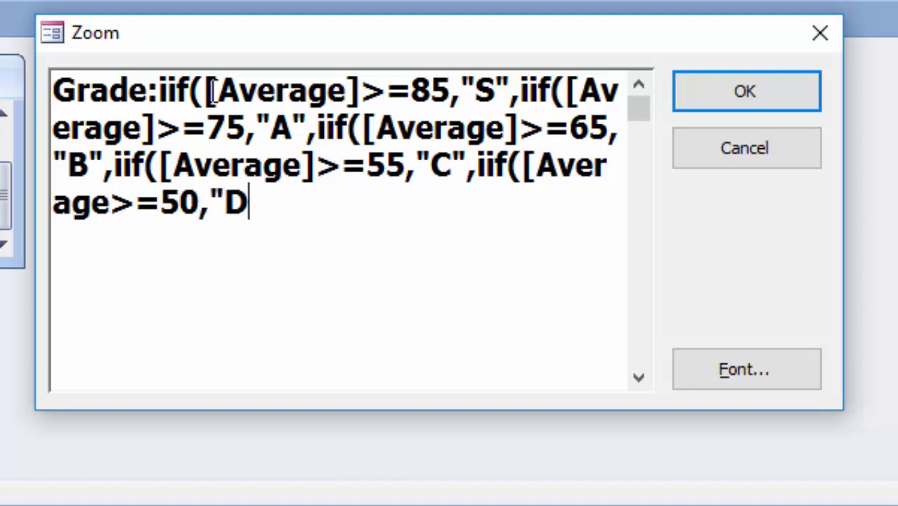
type("\",")
type("\"F")
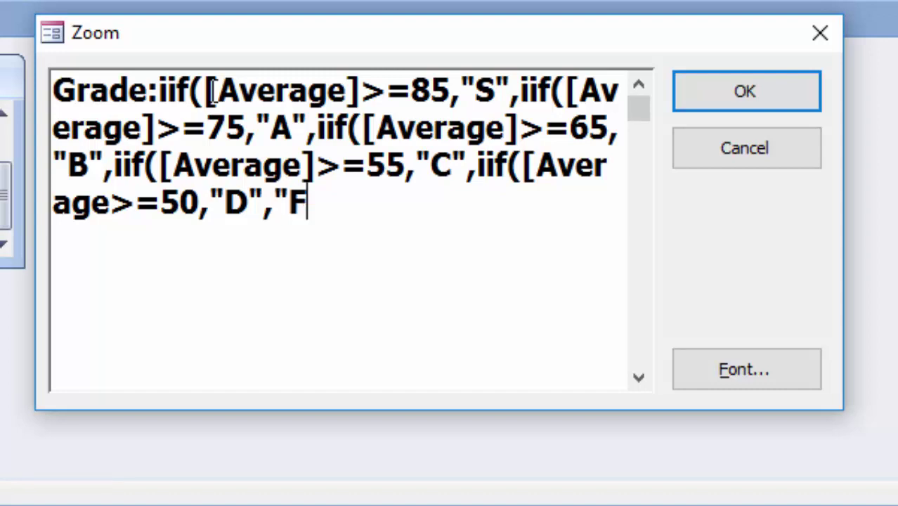
type("aile")
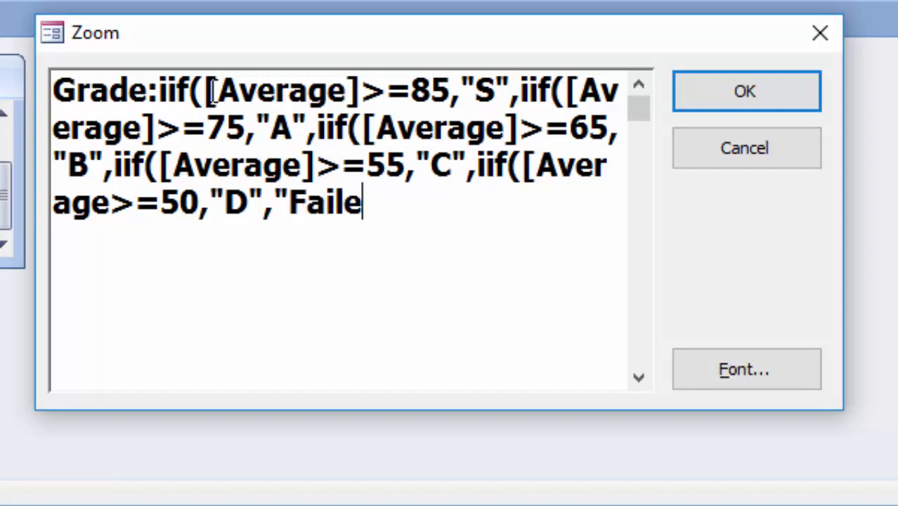
type("d\"")
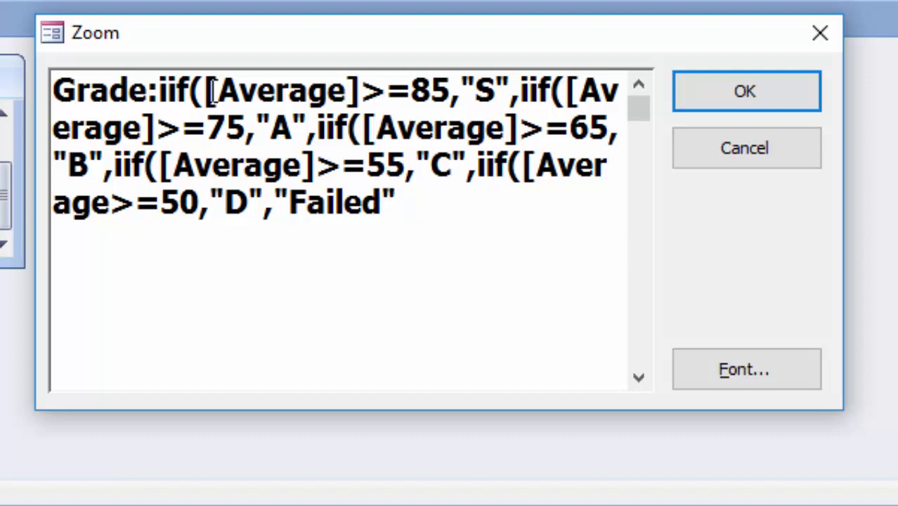
type(")")
type("))")
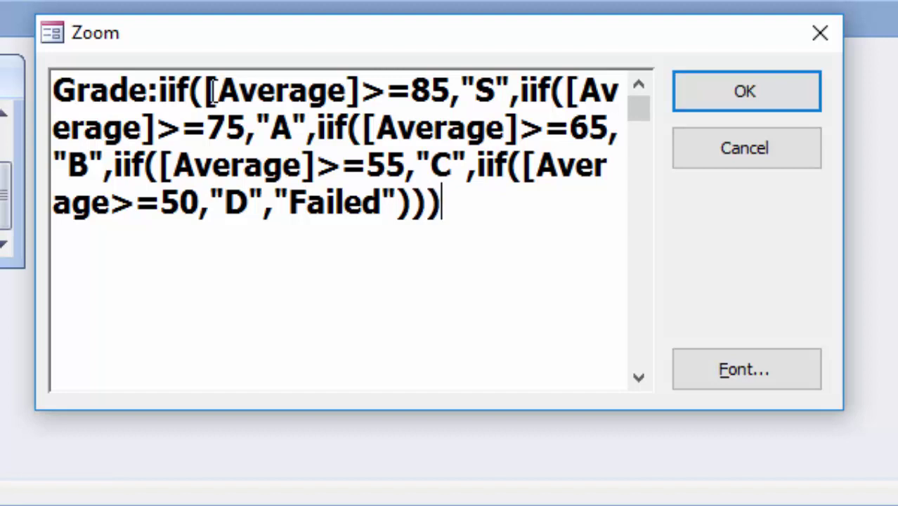
type("))")
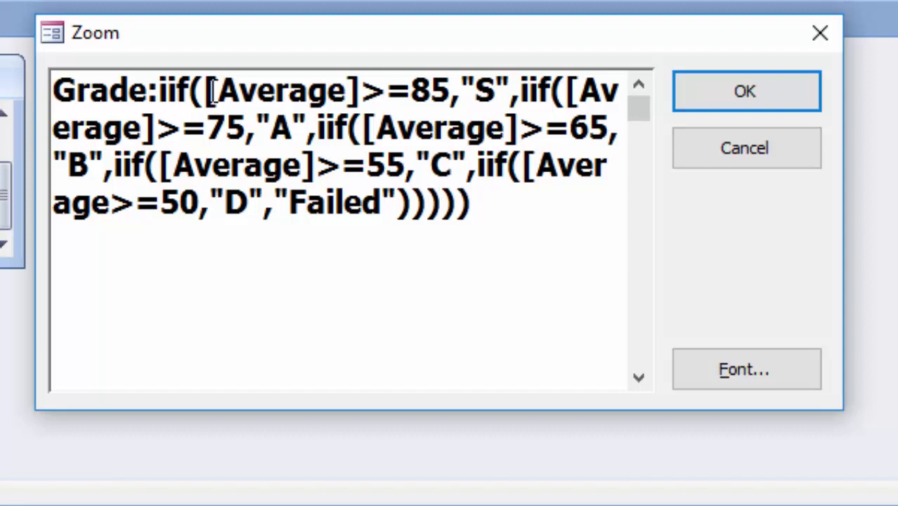
- Accept the Grade expression and run the query, then dismiss the missing-parenthesis error
left_click(774, 94)
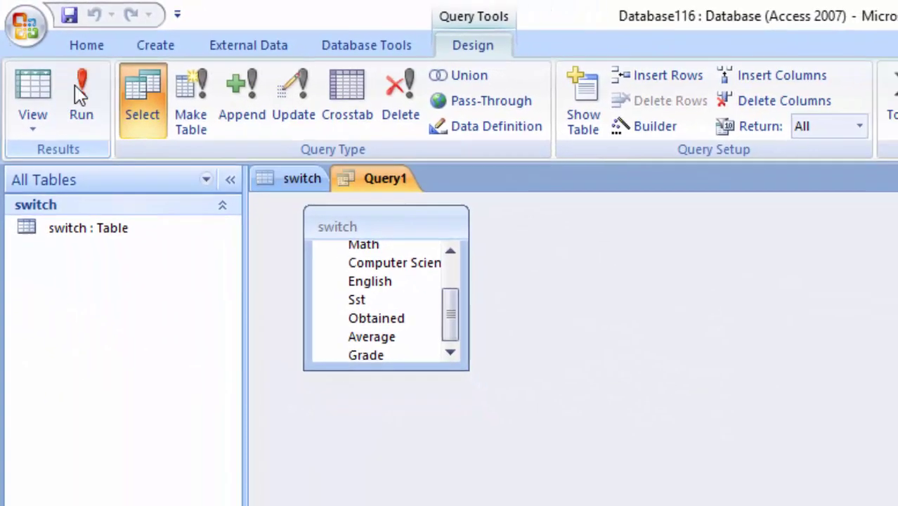
left_click(99, 116)
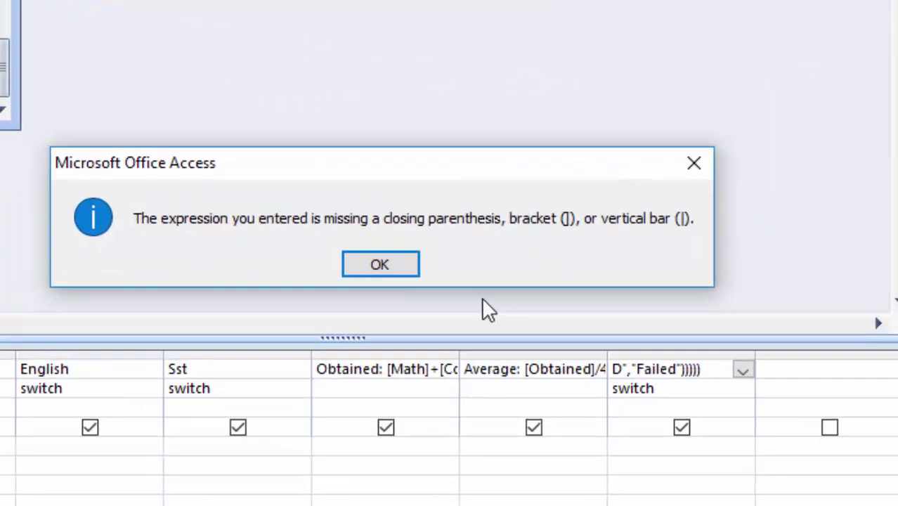
left_click(597, 368)
- Insert the missing ] after Average in the Grade expression in Zoom, then run the query
right_click(811, 440)
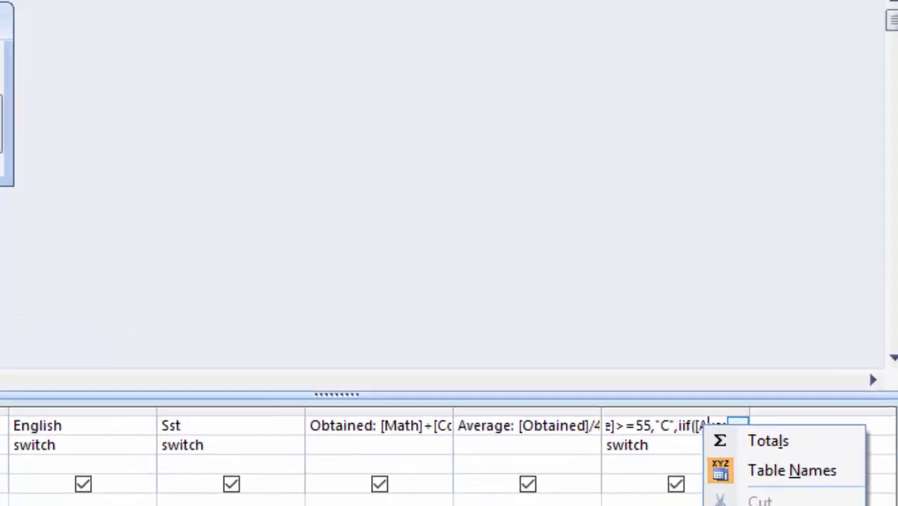
left_click(687, 505)
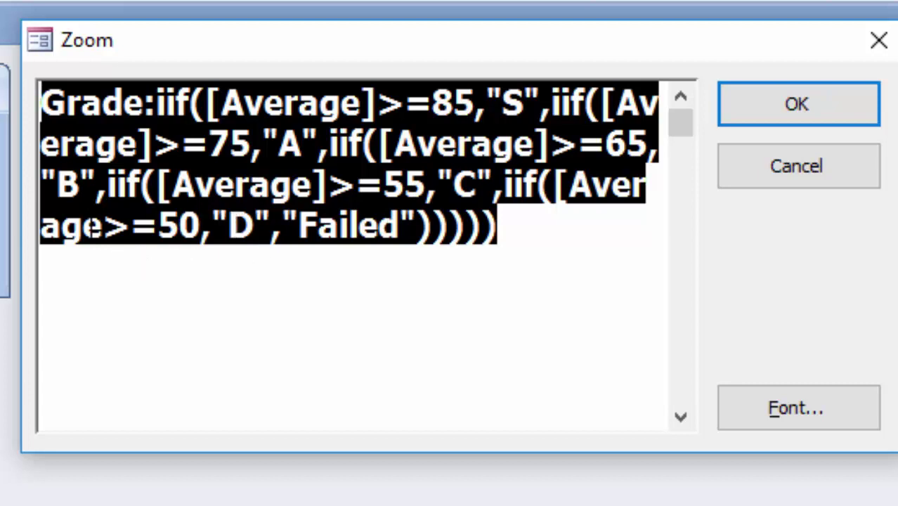
left_click(104, 228)
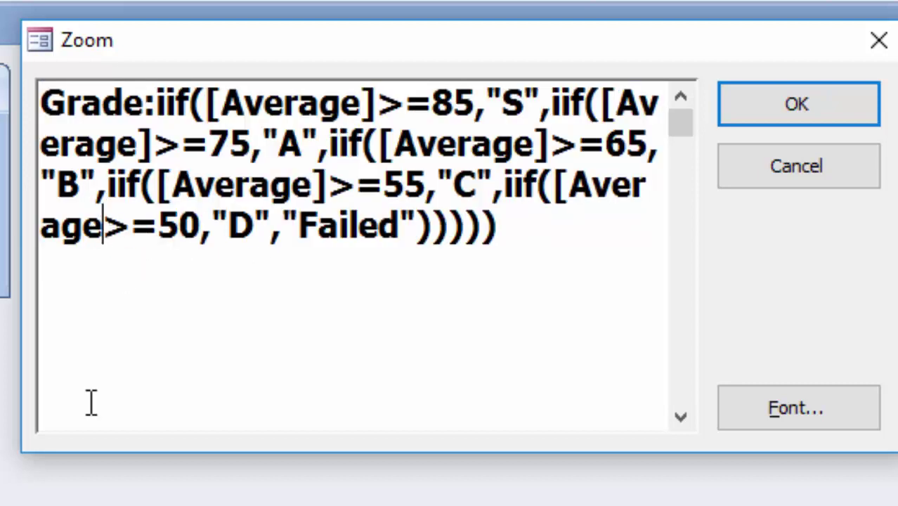
type("]")
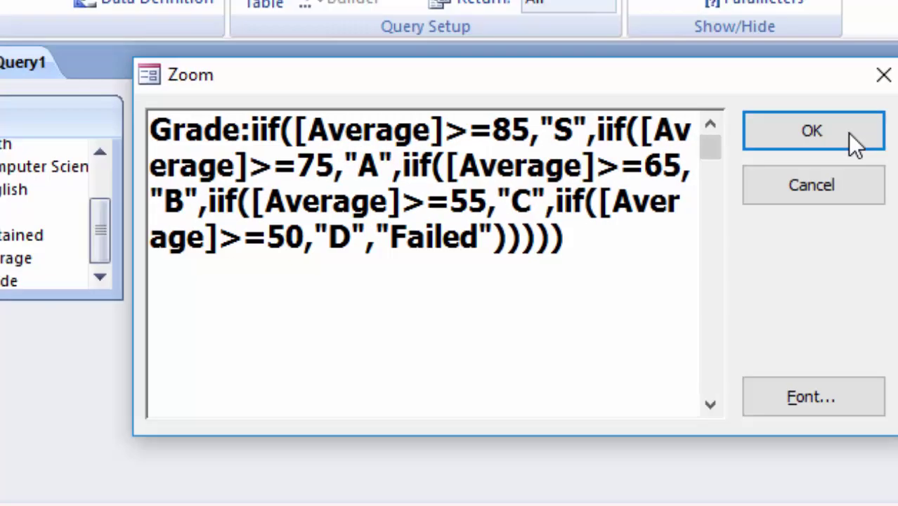
left_click(858, 177)
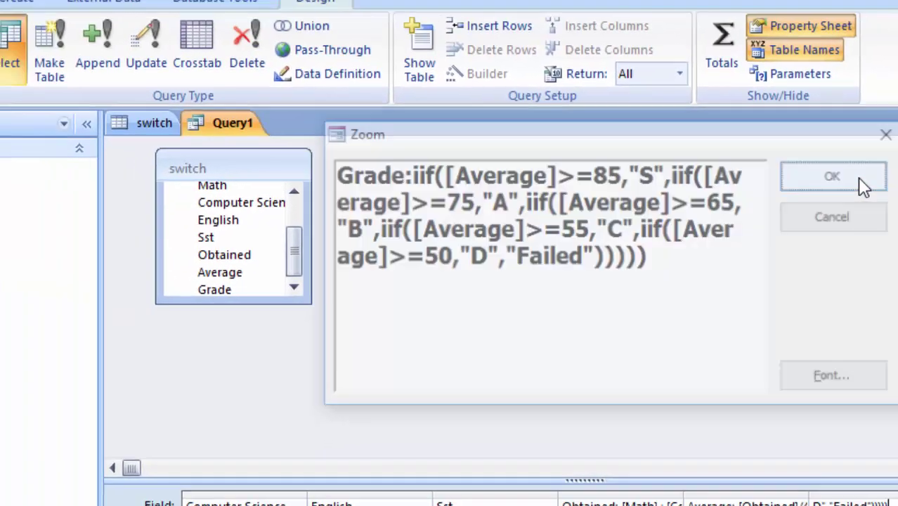
left_click(63, 69)
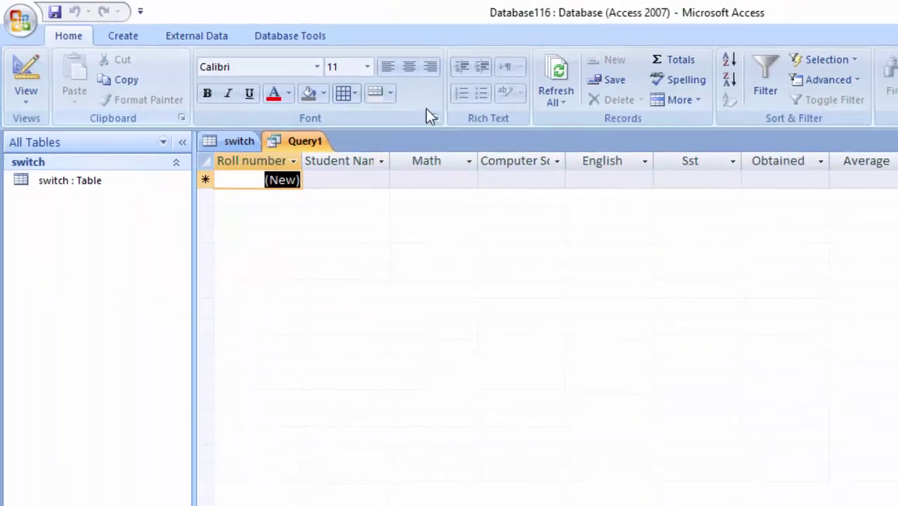
- Widen the Computer Science and Student Name columns to fit their headers
left_click(490, 136)
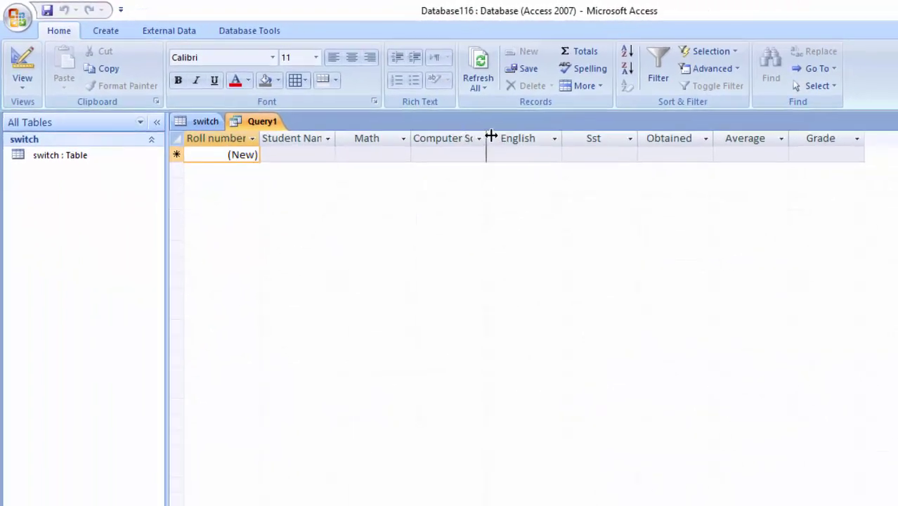
double_click(490, 136)
left_click(337, 137)
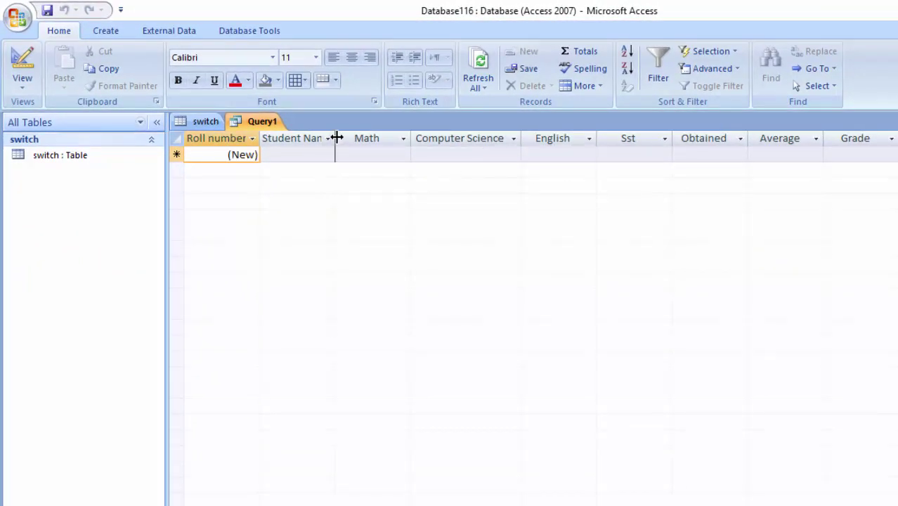
double_click(336, 137)
- Enter a student record with the student's name and Math 55, computing 242, 60.5 and grade C
left_click(305, 154)
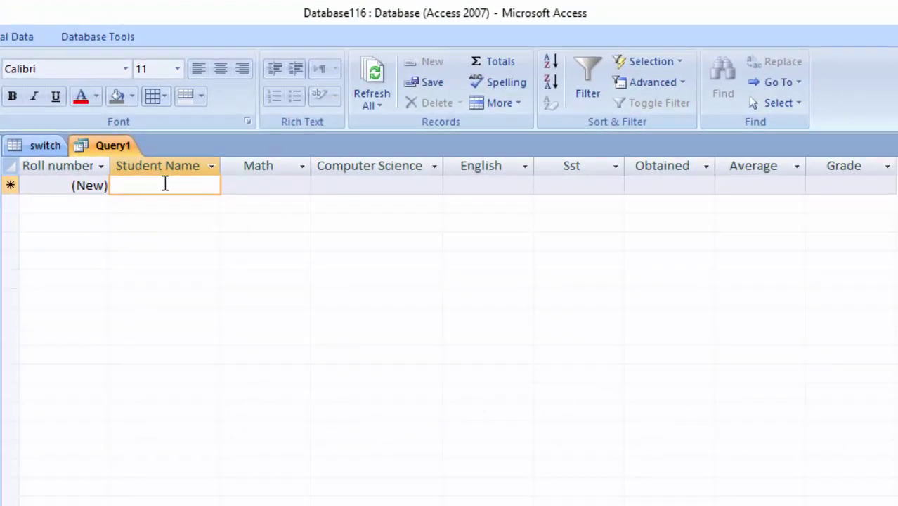
type("Sac")
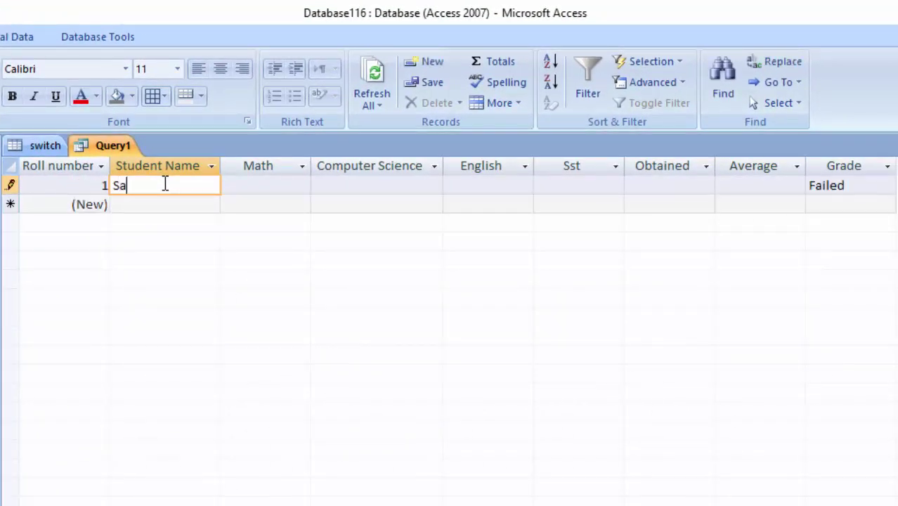
type("hin")
key("Tab")
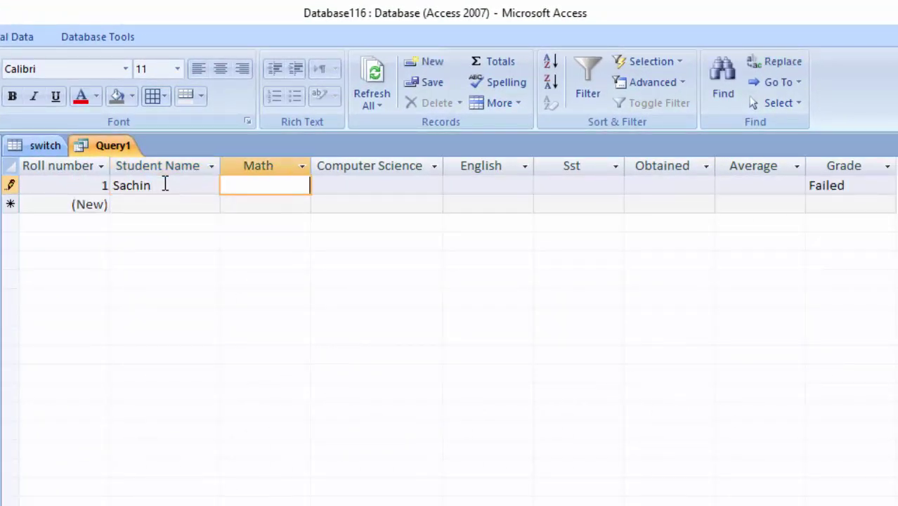
type("55")
key("Tab")
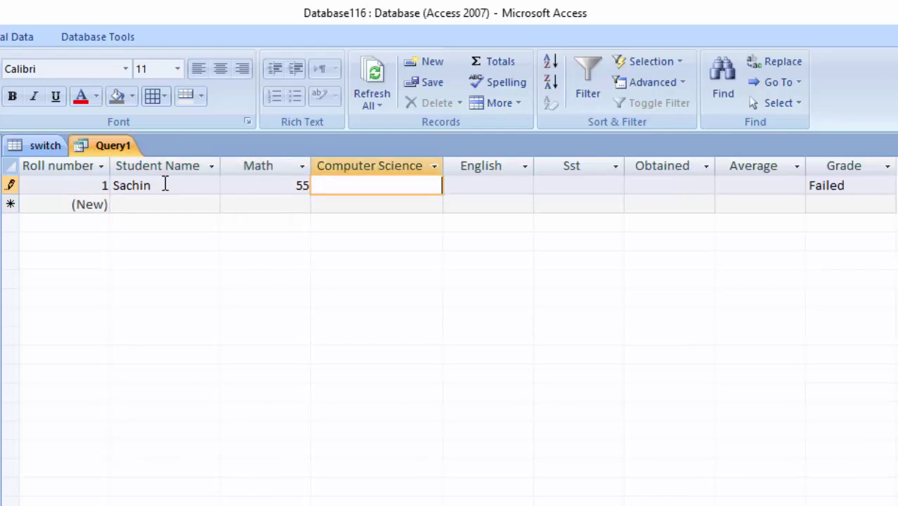
type("54")
key("Tab")
type("66")
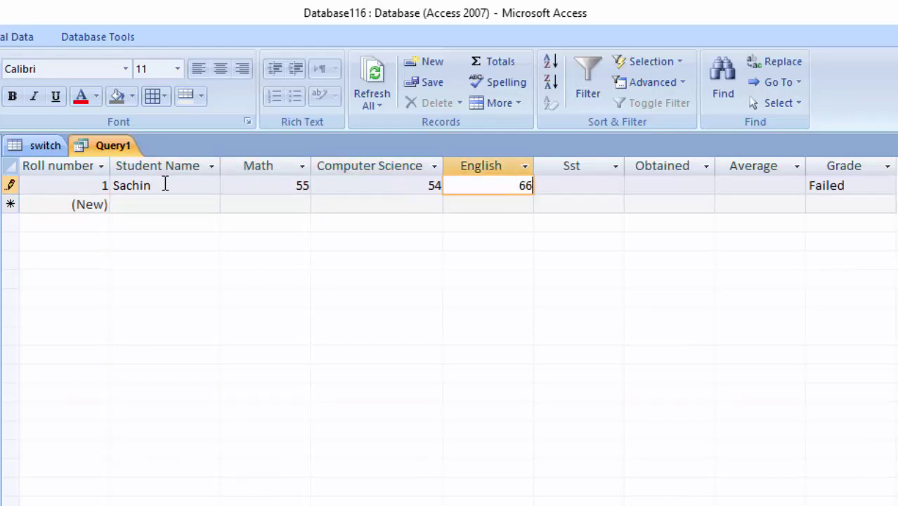
key("Tab")
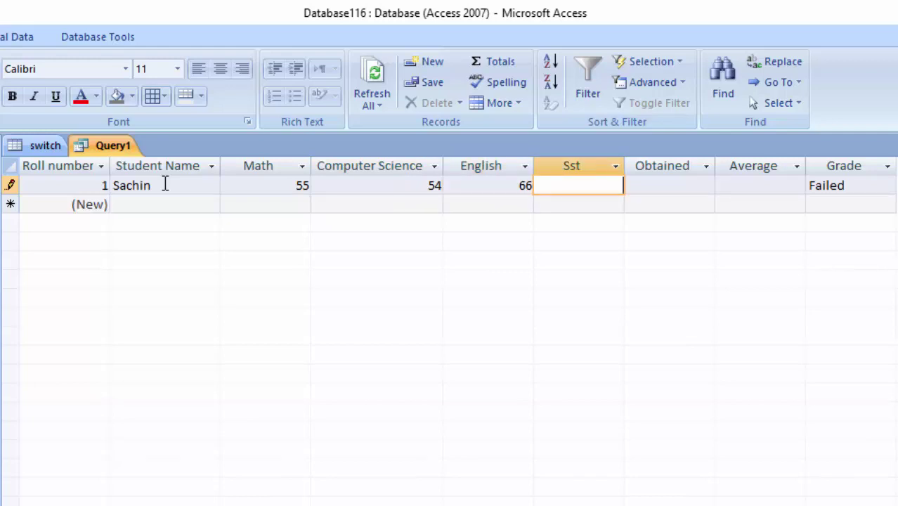
type("67")
key("Tab")
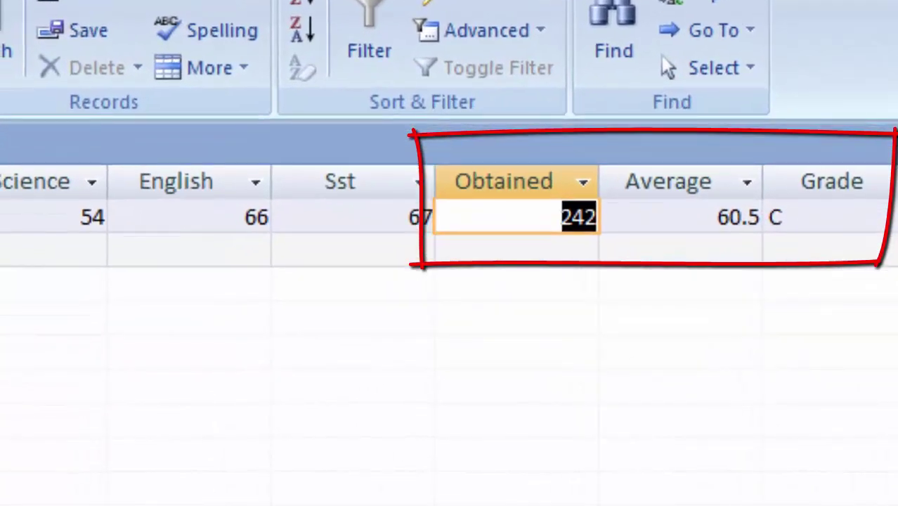
left_click(168, 142)
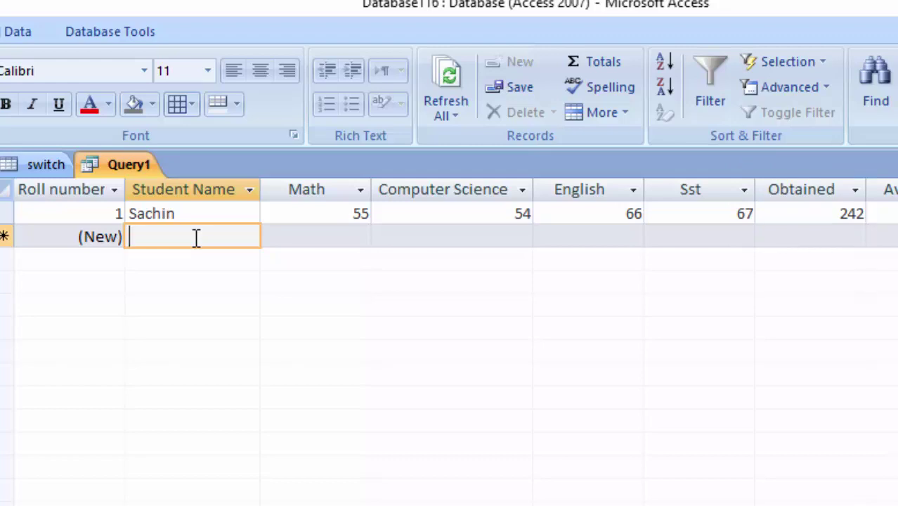
- Enter the second student's name with marks 66, 23, 56, 66, yielding 211, 52.75 and grade D
type("Av")
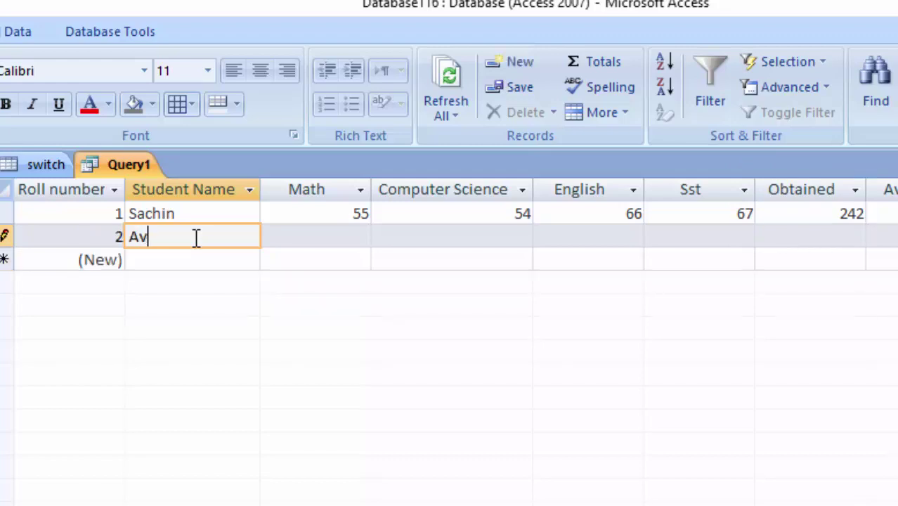
type("anis")
type("h")
key("Tab")
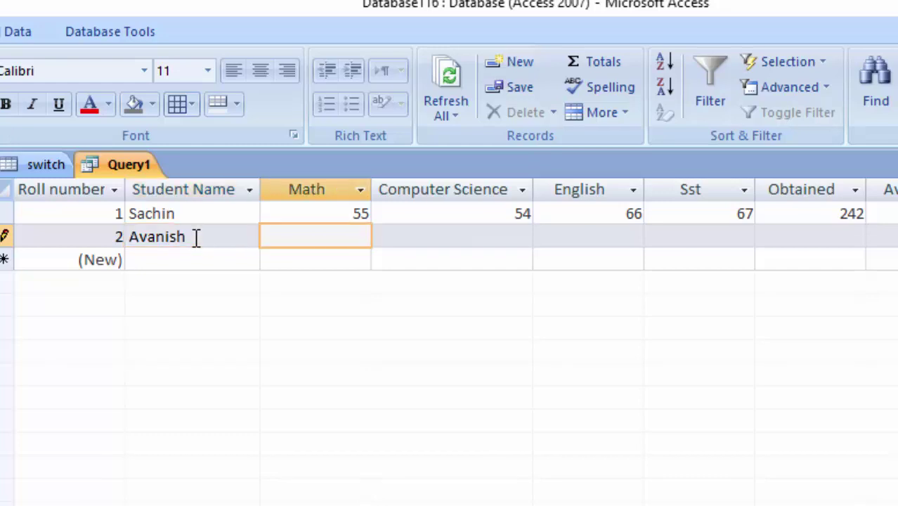
type("66")
key("Tab")
type("2")
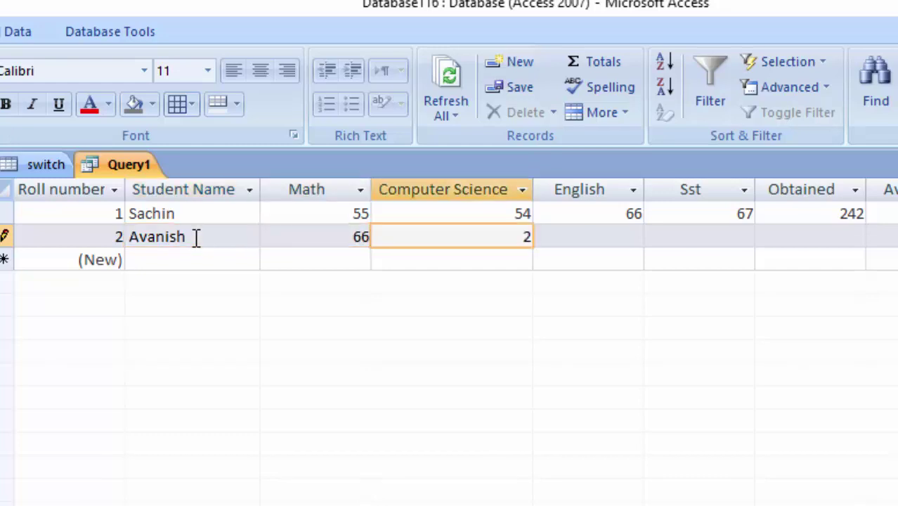
type("3")
key("Tab")
type("66")
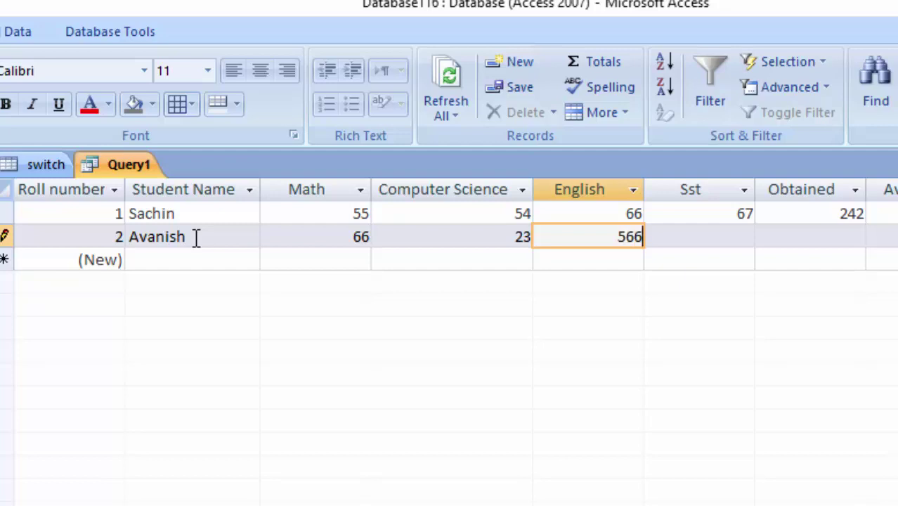
key("BackSpace")
key("Tab")
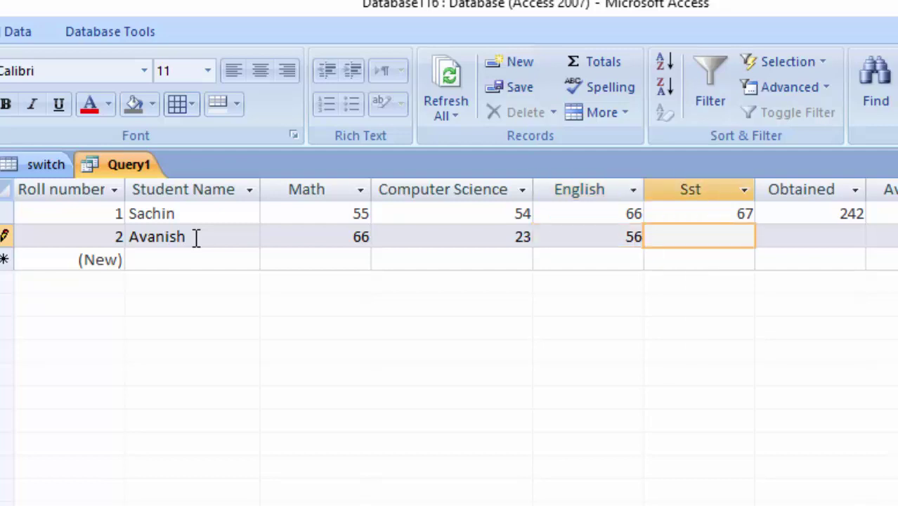
key("Tab")
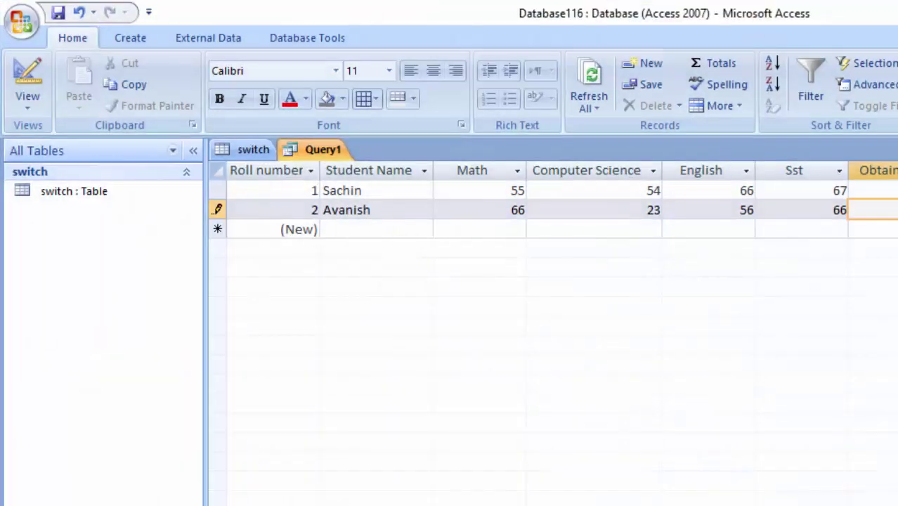
- Switch Query1 to Design View and open a Zoom box on the empty field after Grade
left_click(29, 97)
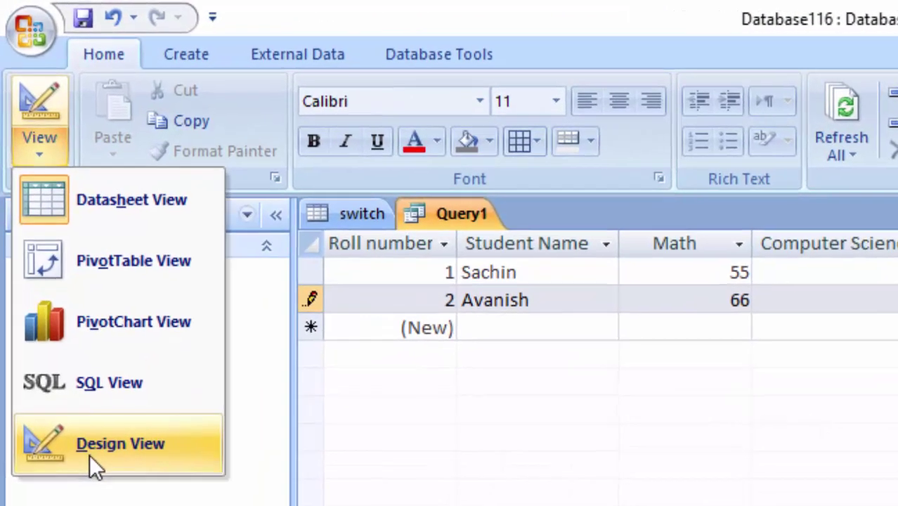
left_click(84, 375)
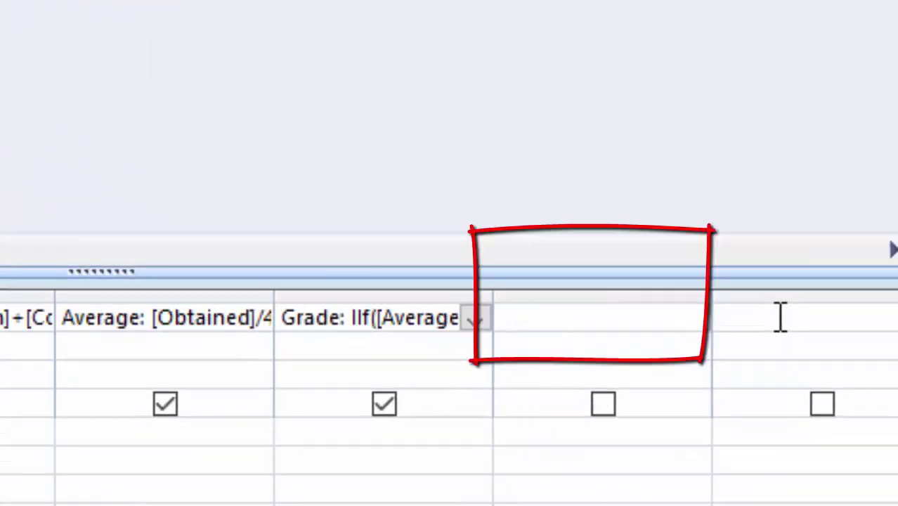
key("Tab")
right_click(551, 320)
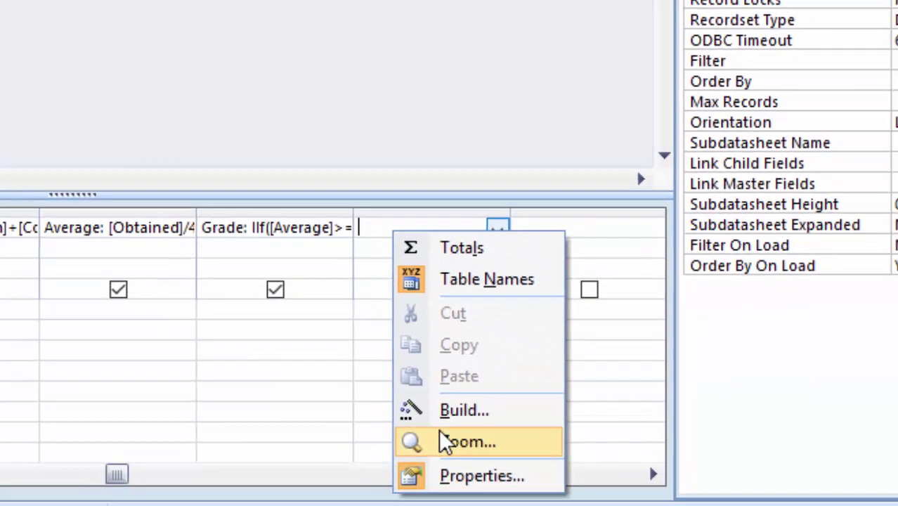
left_click(488, 497)
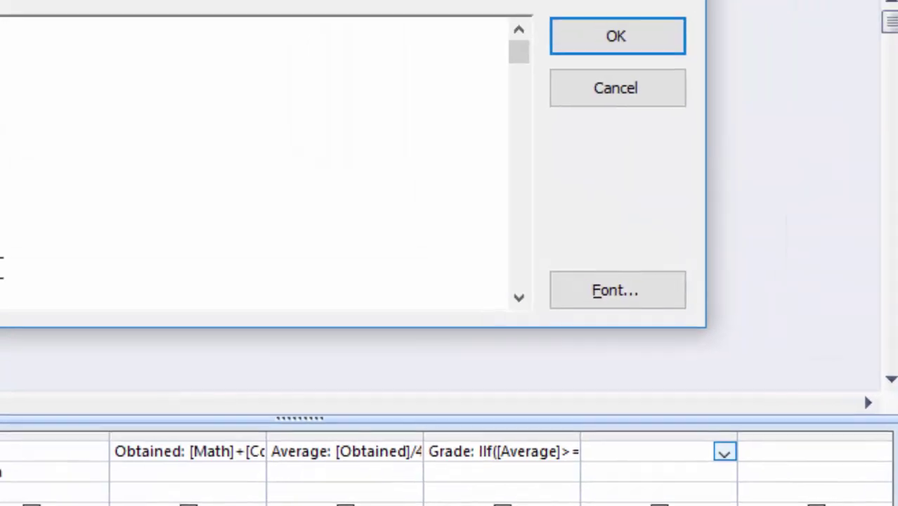
- Enter GradeD:switch grading Average ≥85 S, ≥75 A, ≥65 B, ≥55 C, ≥50 D, <50 Failed
type("sw")
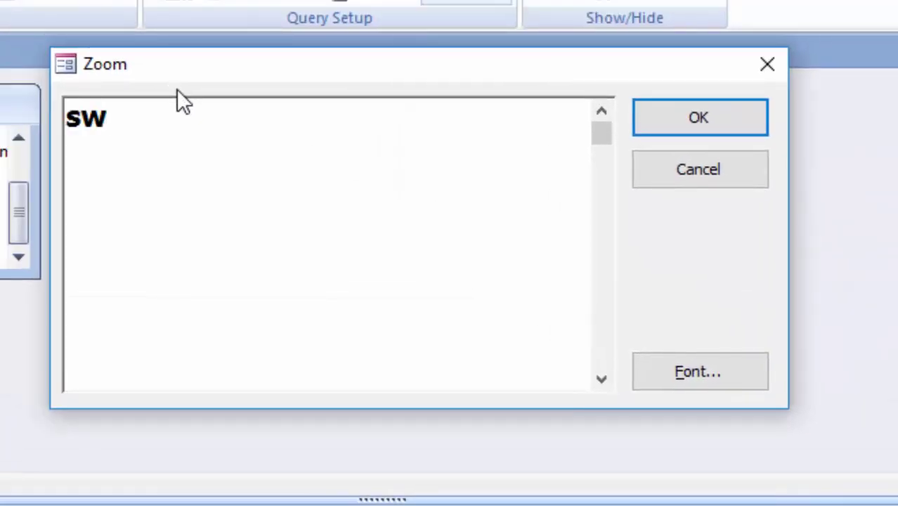
type("itch")
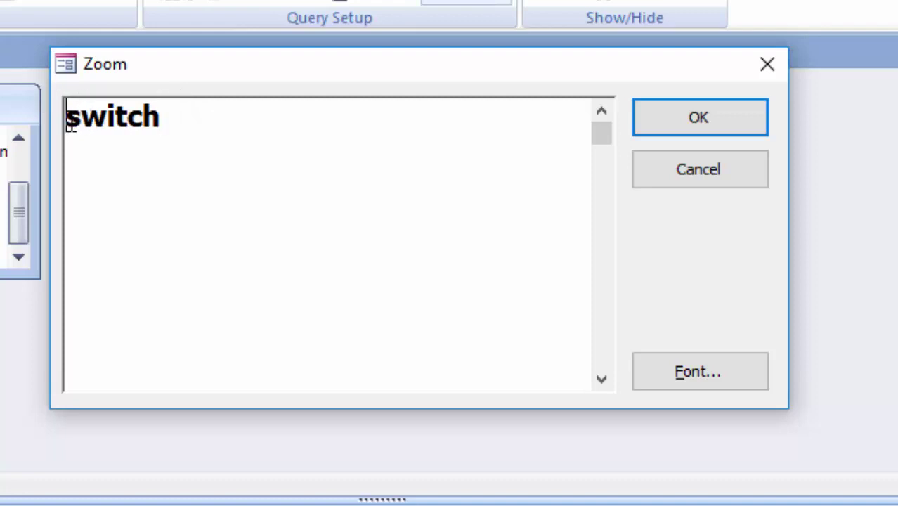
type("Grad")
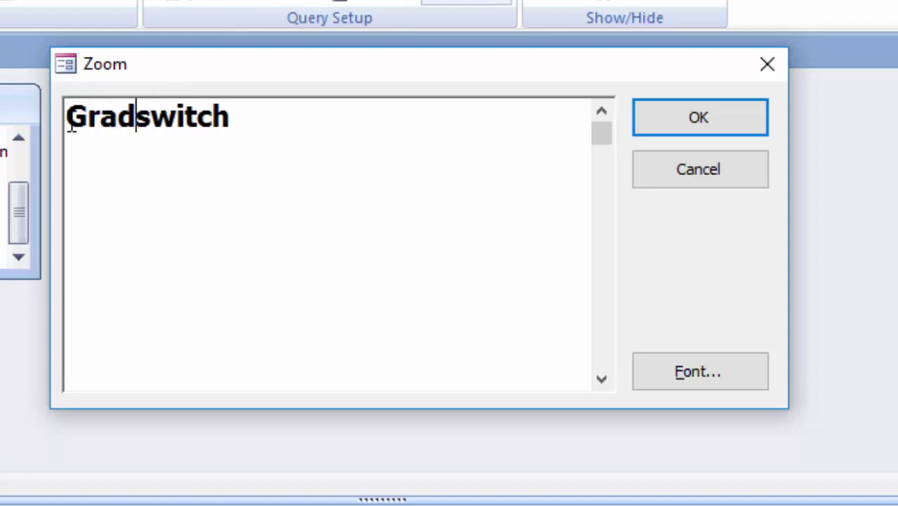
type("eD")
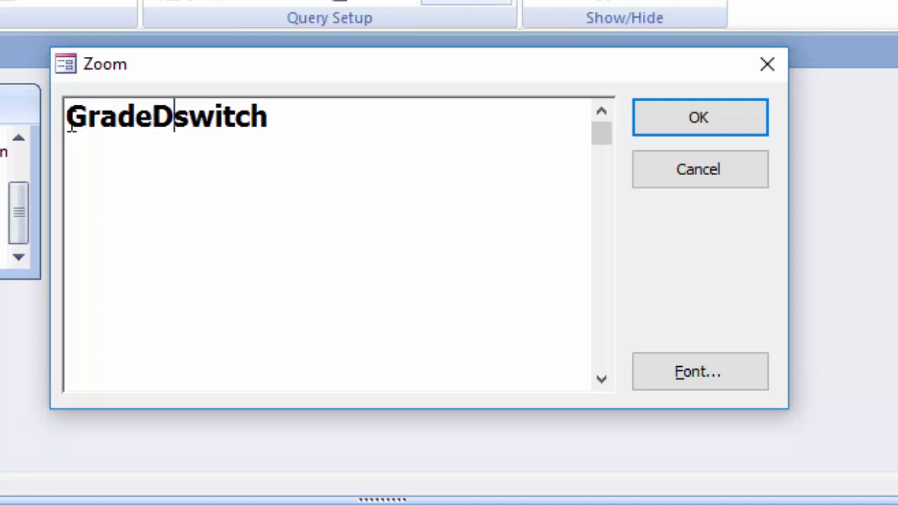
type(":")
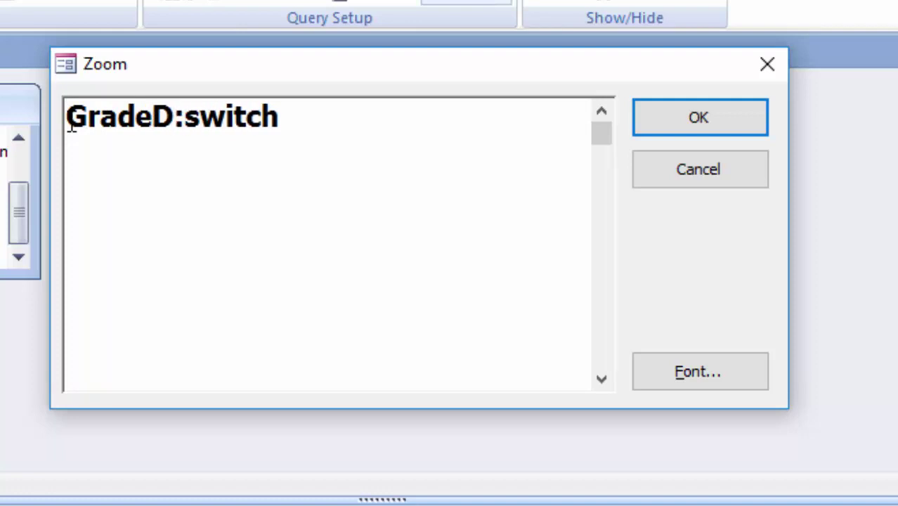
left_click(290, 119)
type("(")
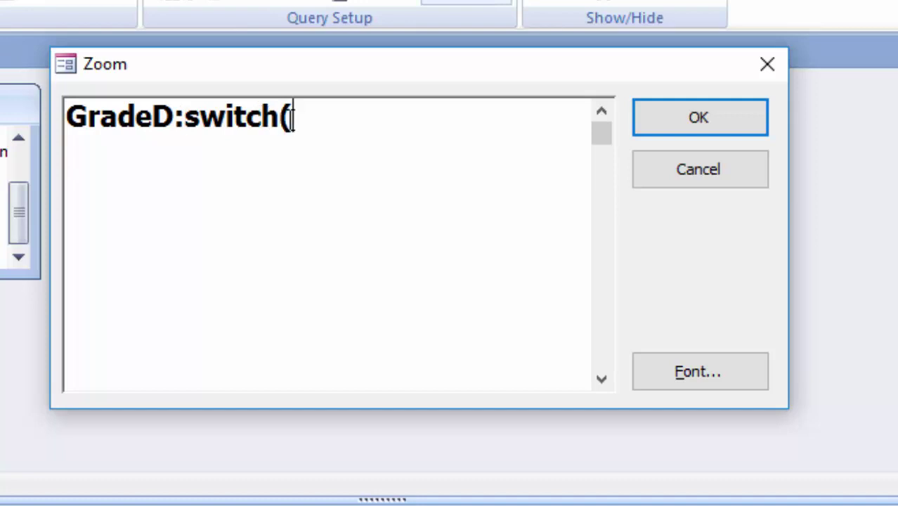
type("Aver")
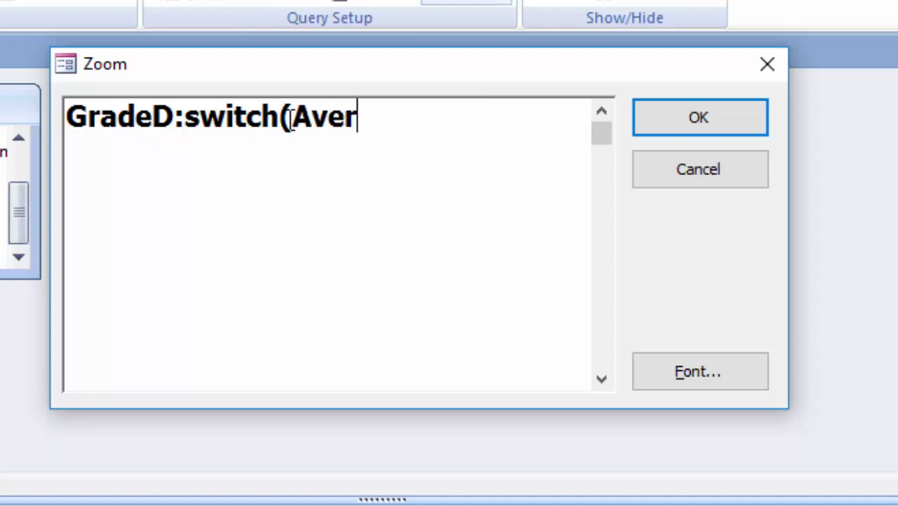
type("age>")
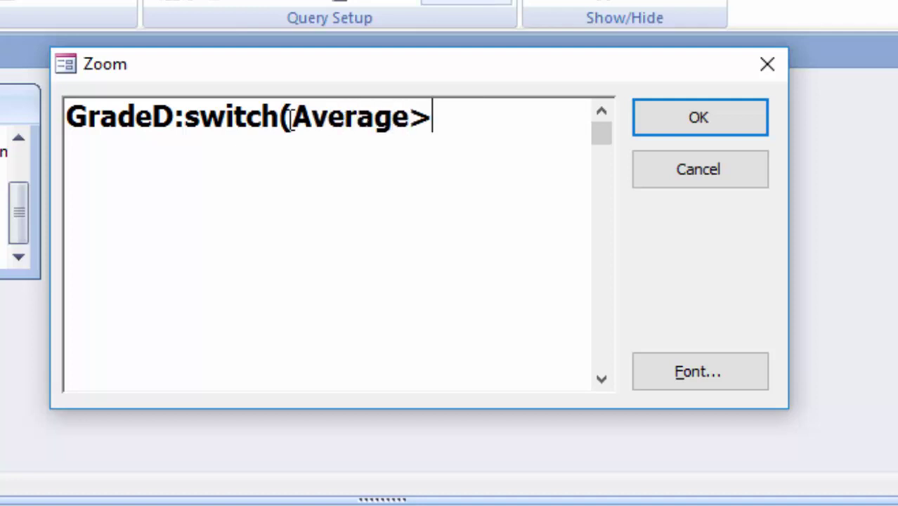
type("=8")
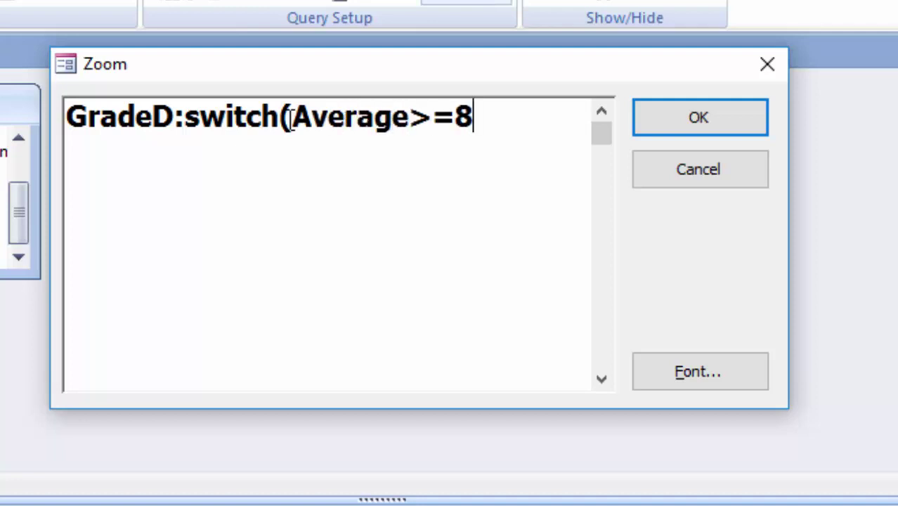
type("5,\"")
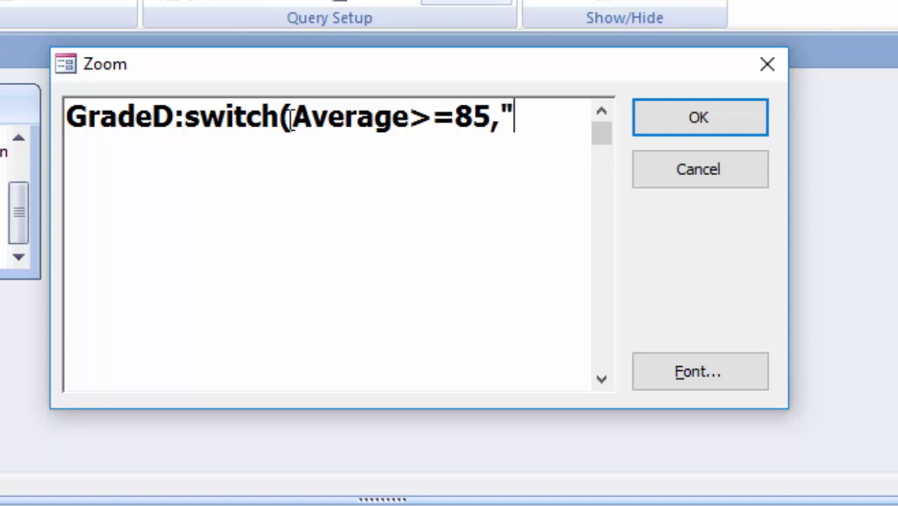
type("S\",")
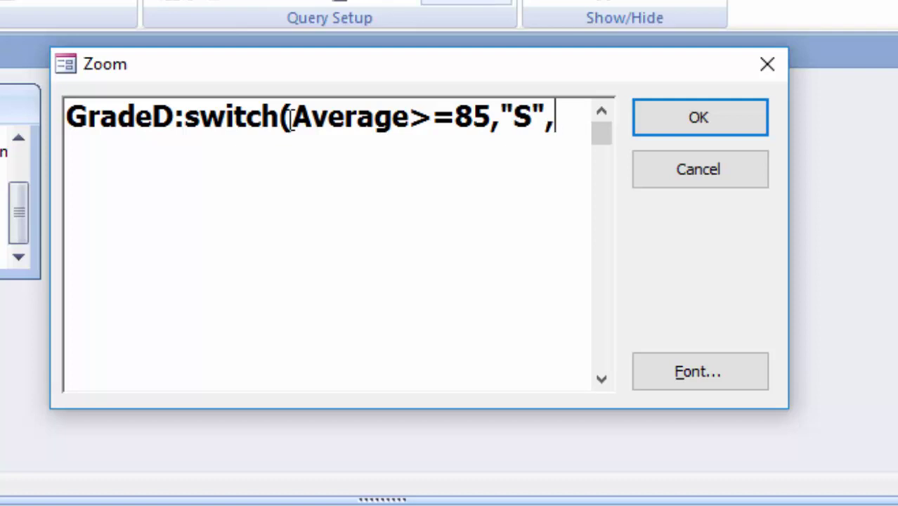
type("Averag")
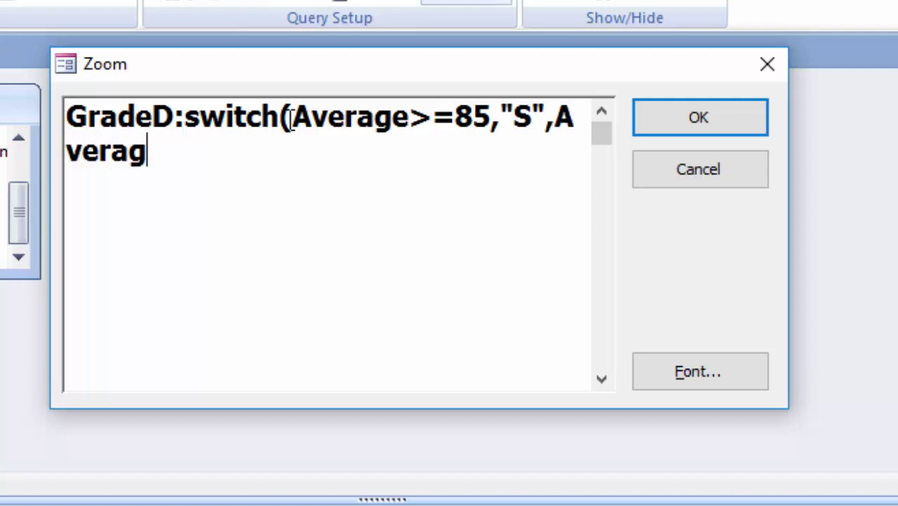
type("e>=")
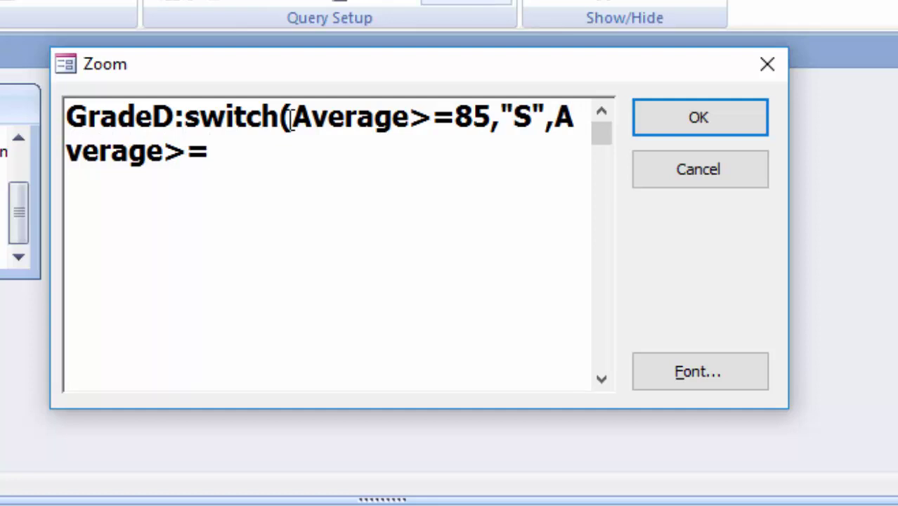
type("75")
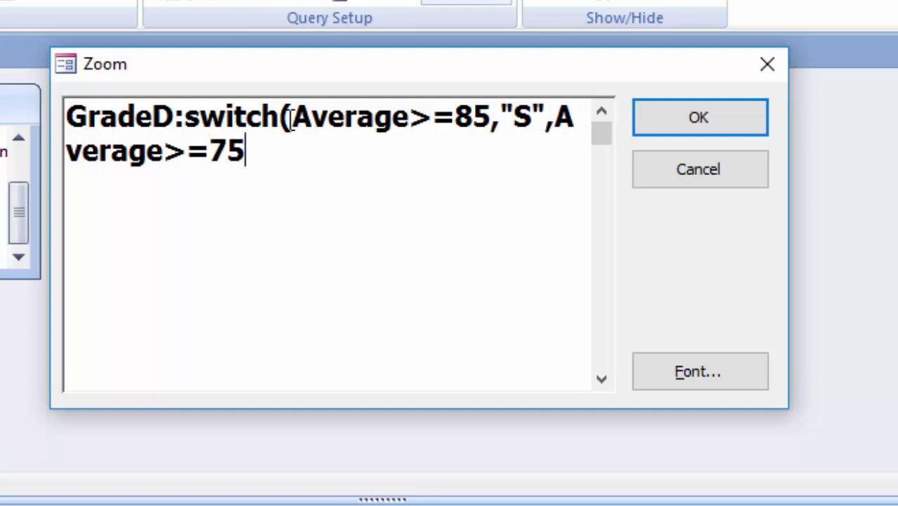
type(",\"A")
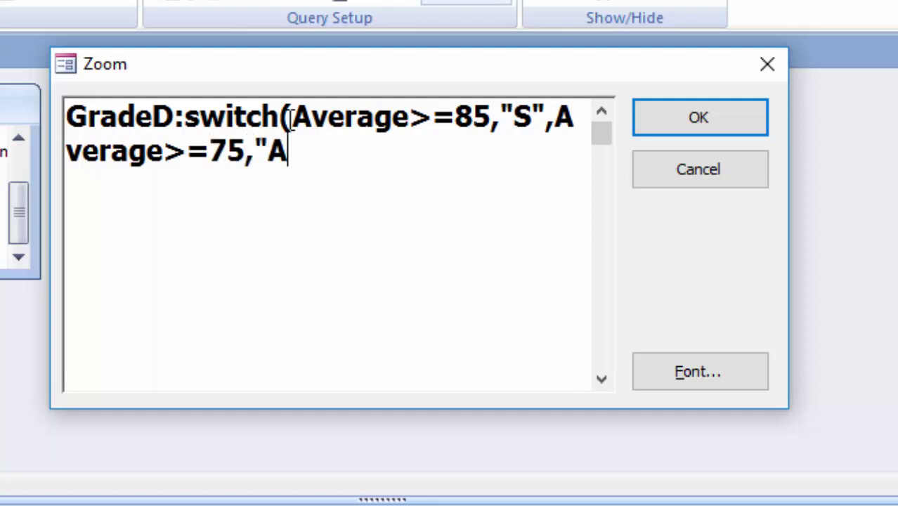
type("\",")
type("Aver")
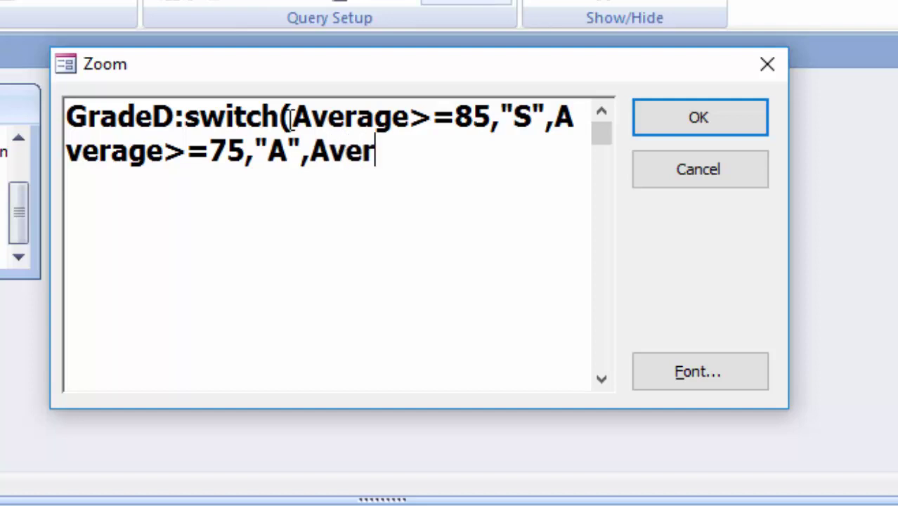
type("agge")
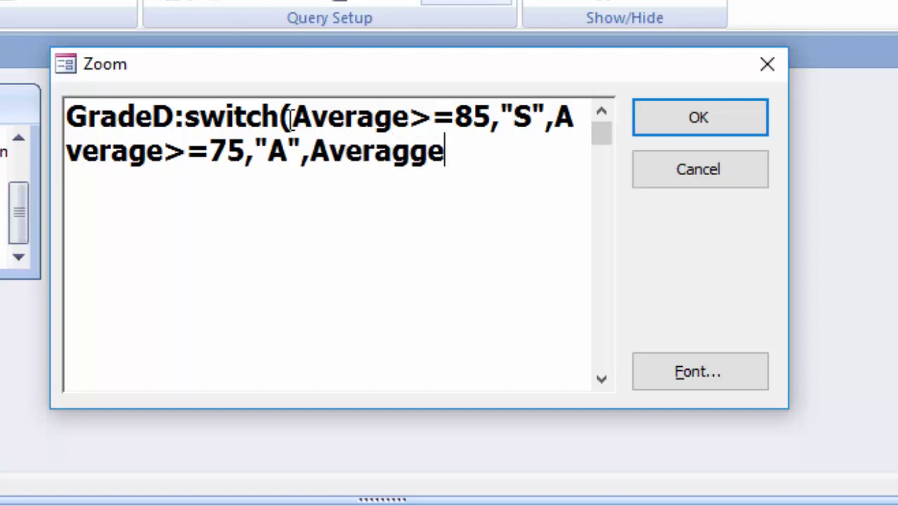
key("BackSpace")
key("BackSpace")
type("e")
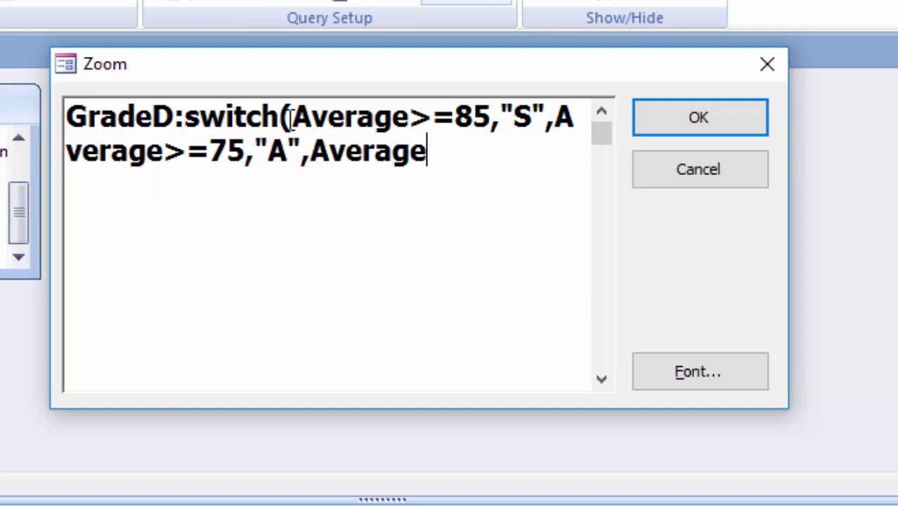
type(">=")
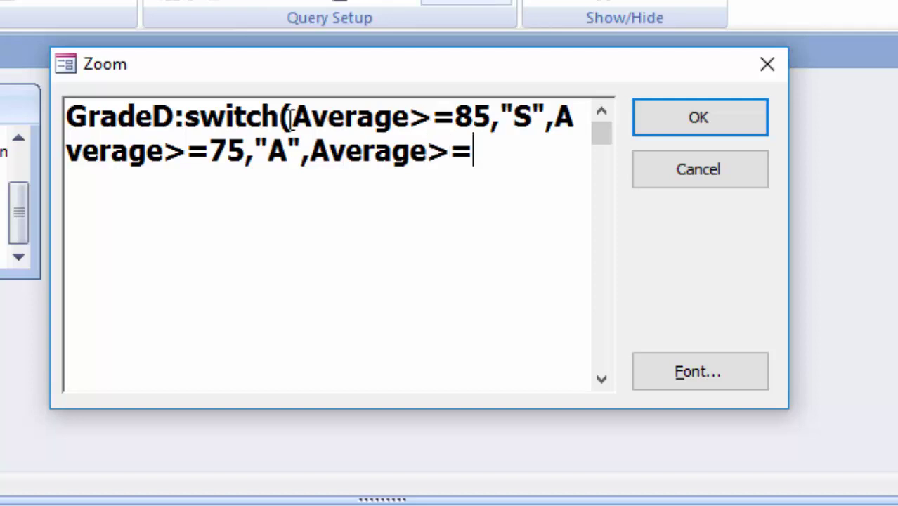
type("65,")
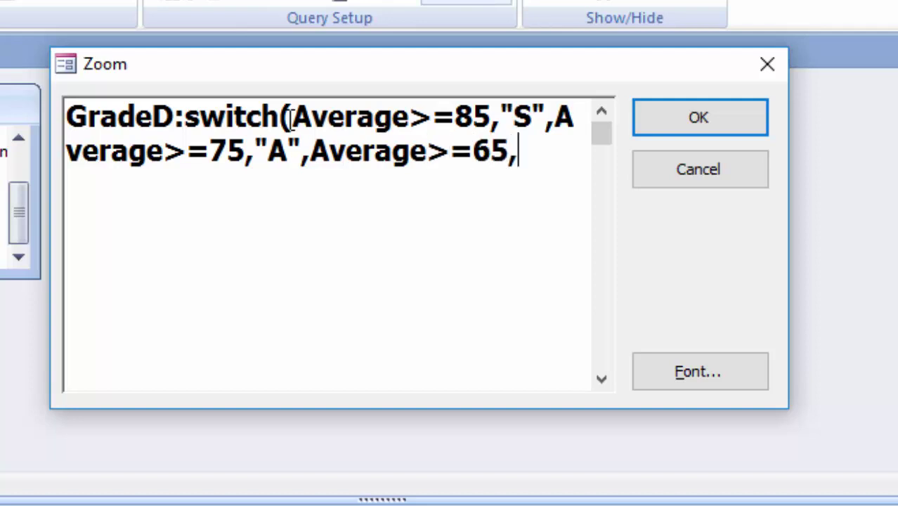
type("\"")
type("B")
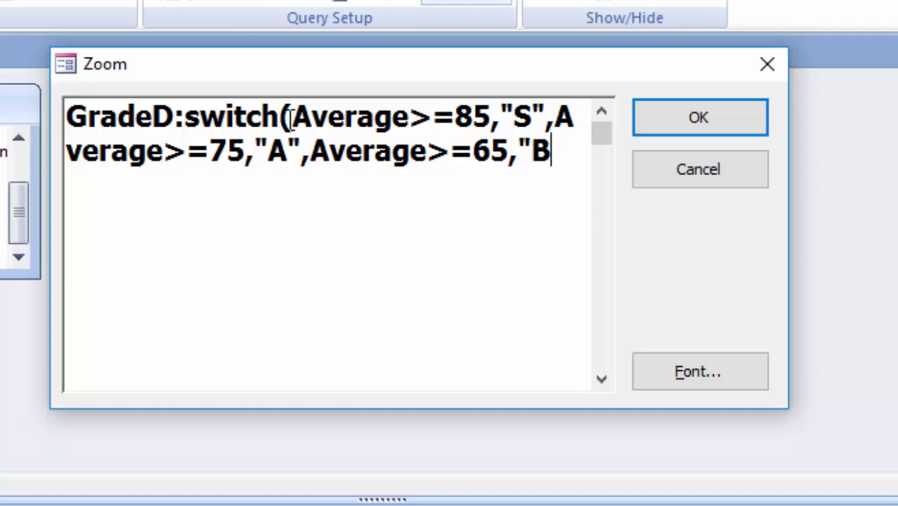
type("\",")
type("Av")
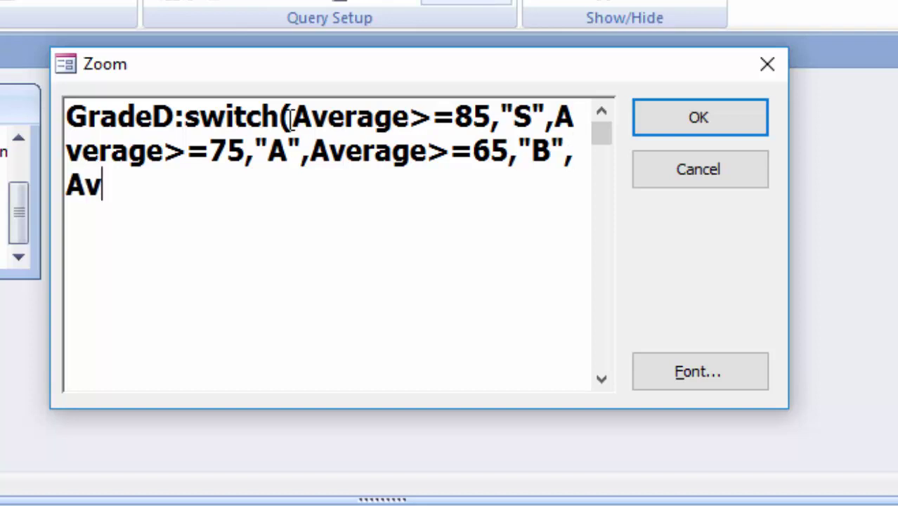
type("erage")
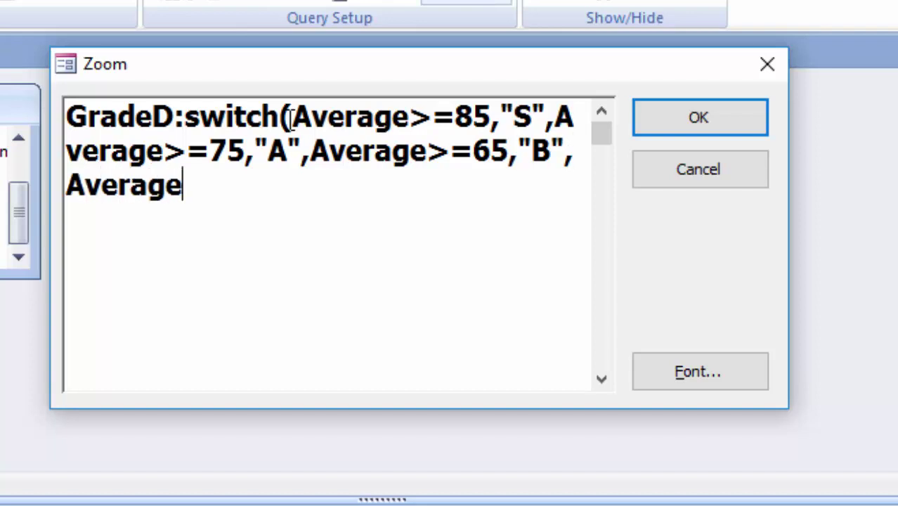
type(">=")
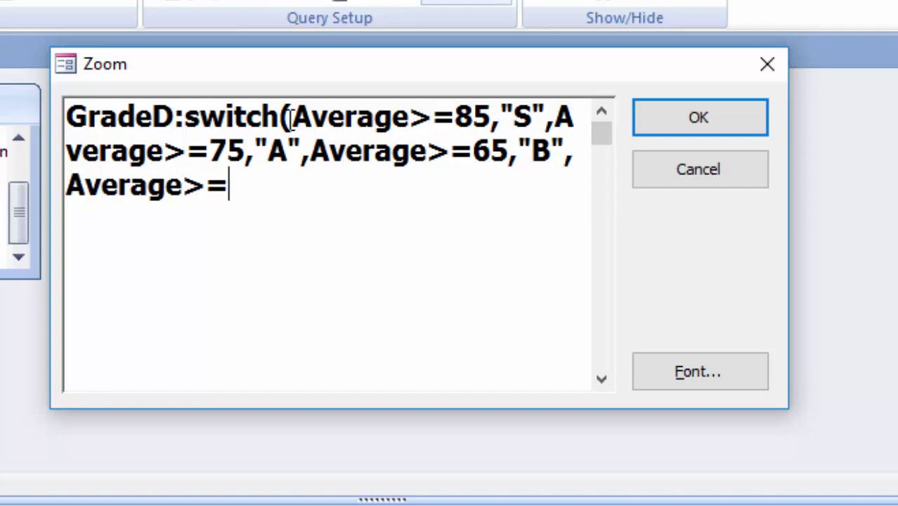
type("55,\"")
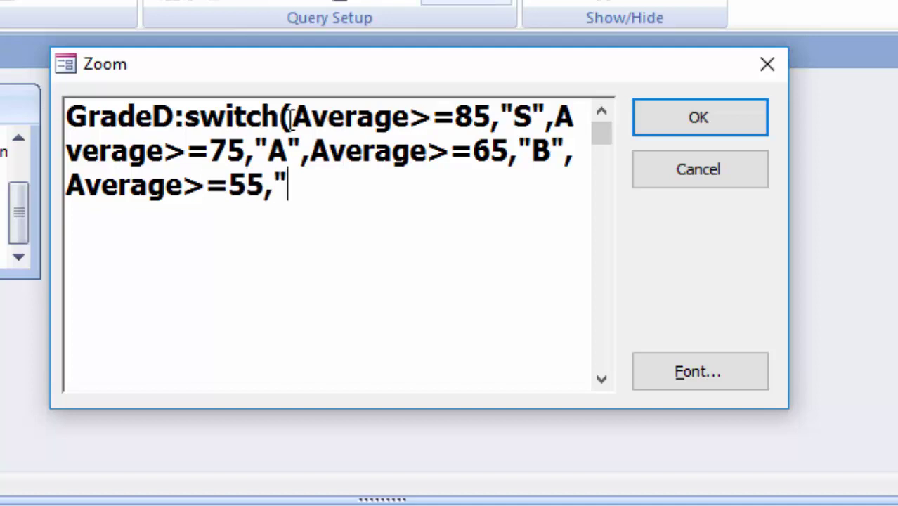
type("C\",")
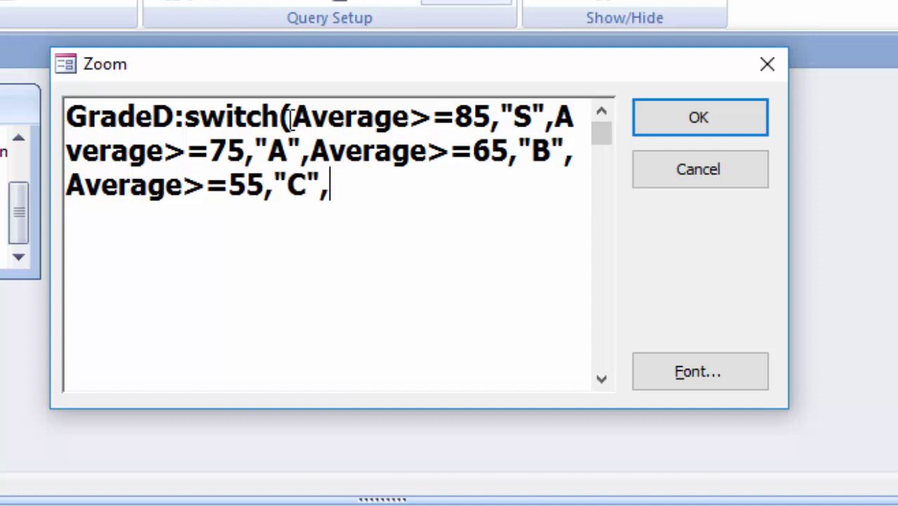
type("A")
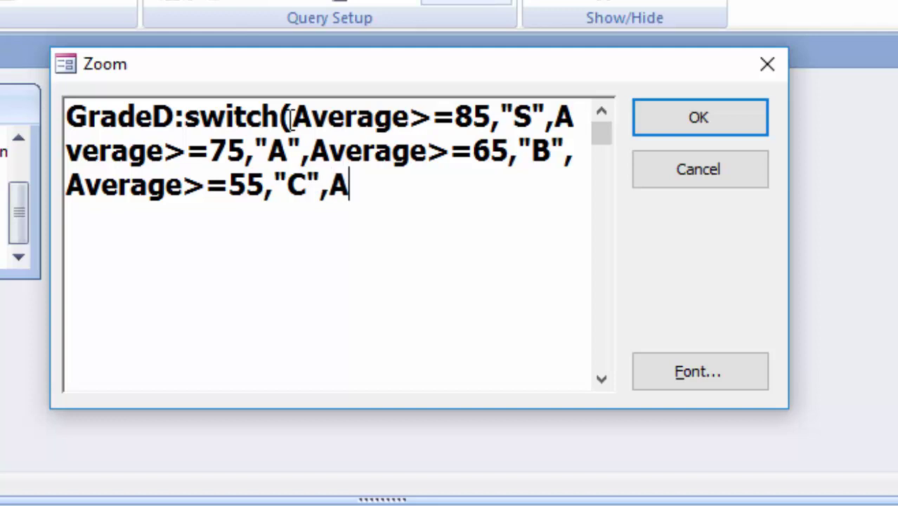
type("verage")
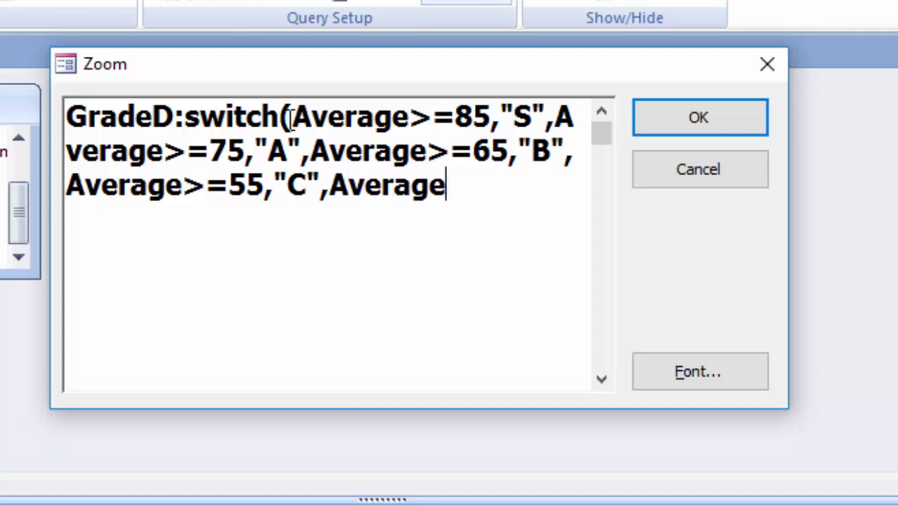
type(">=5")
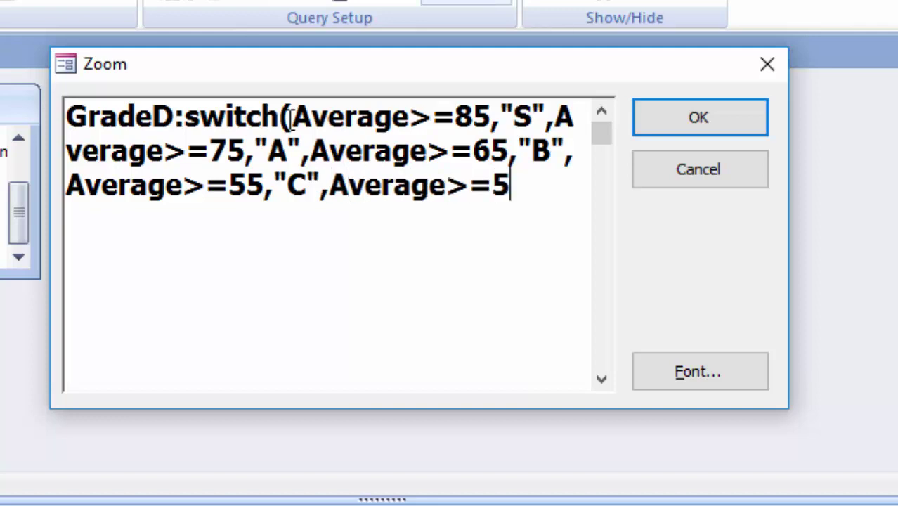
type("0,")
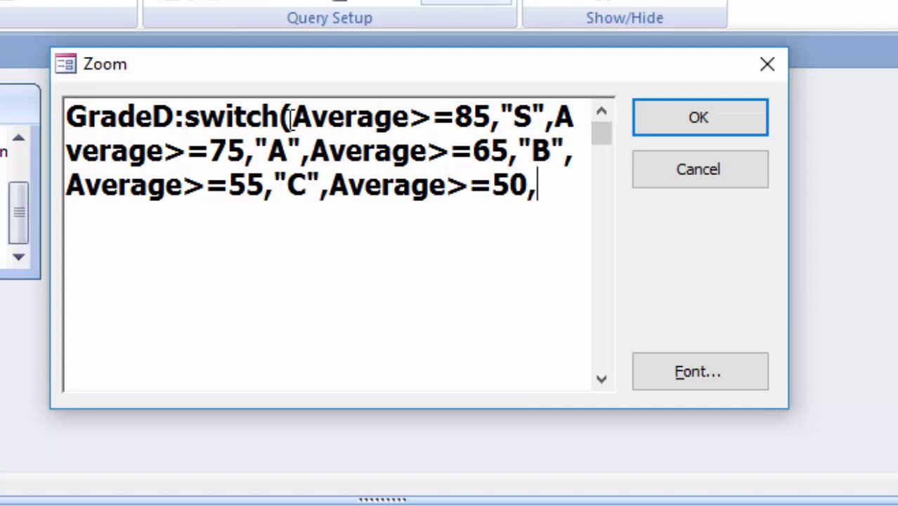
type("\"D")
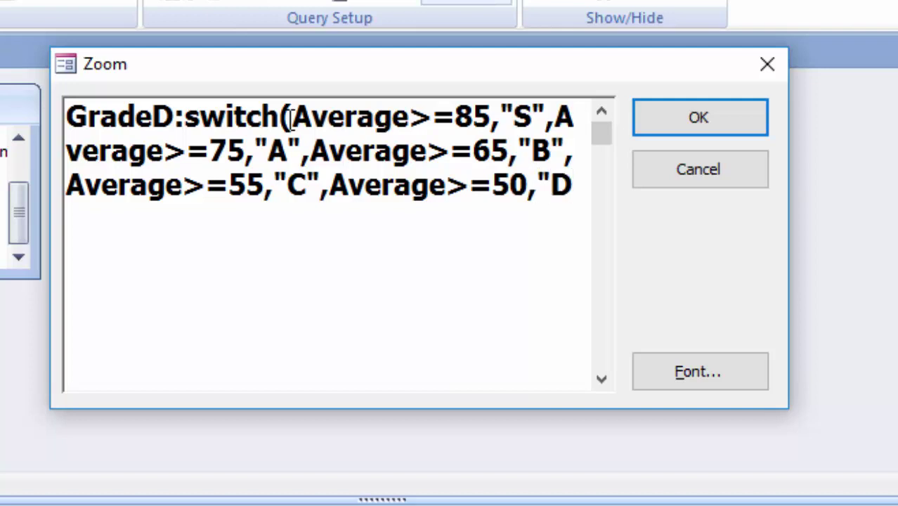
type("\"")
type(",")
type("A")
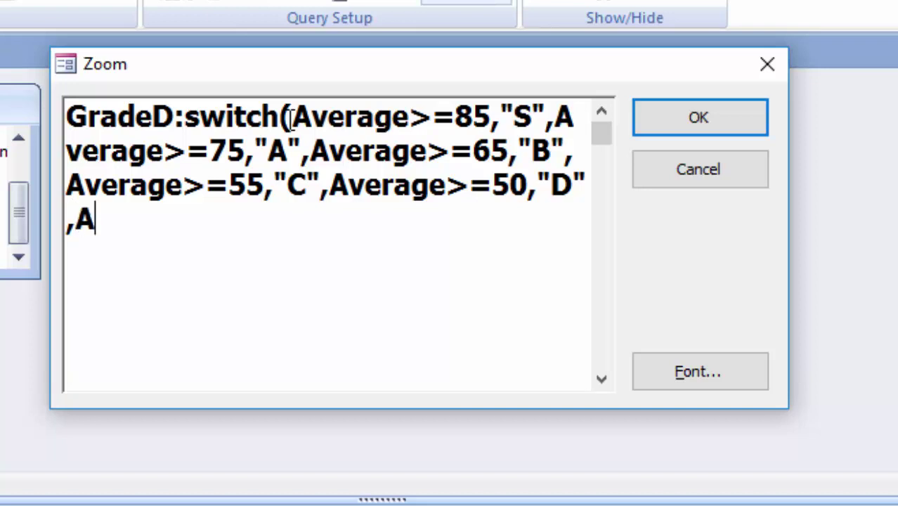
type("verage")
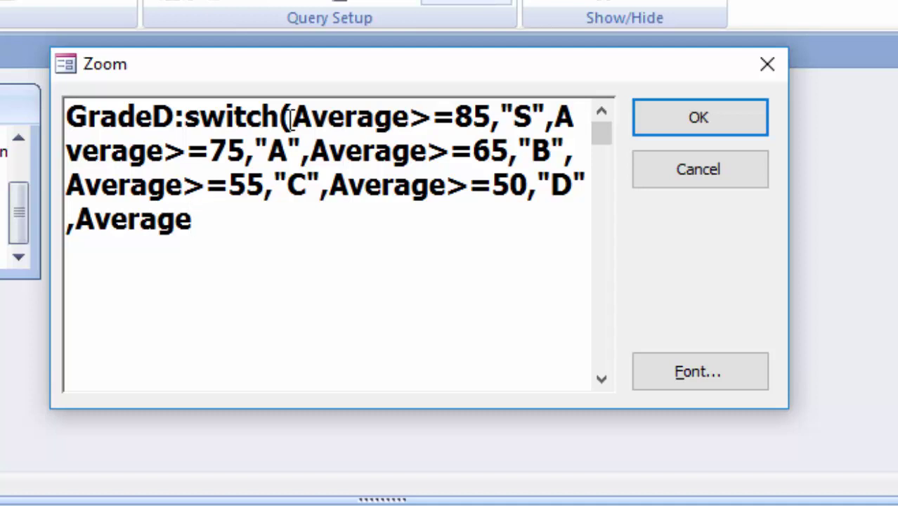
type("<")
type("50")
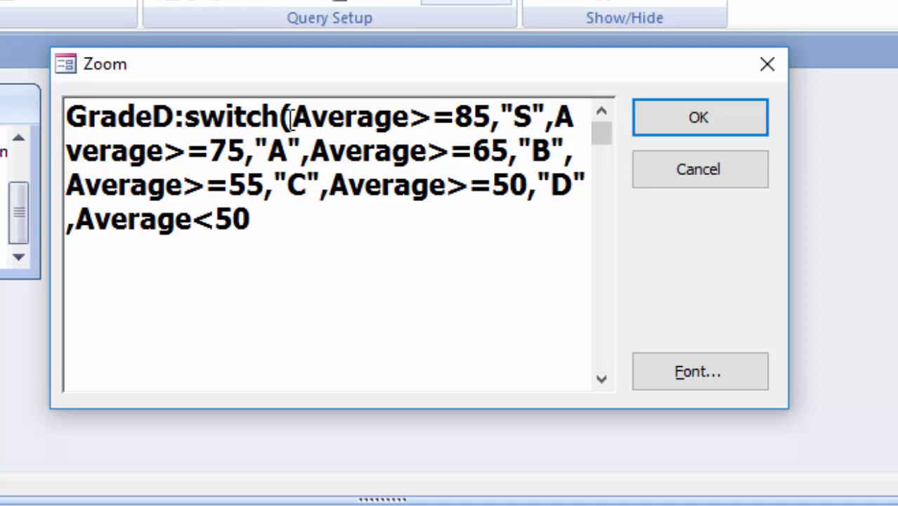
type(",\"")
type("Fai")
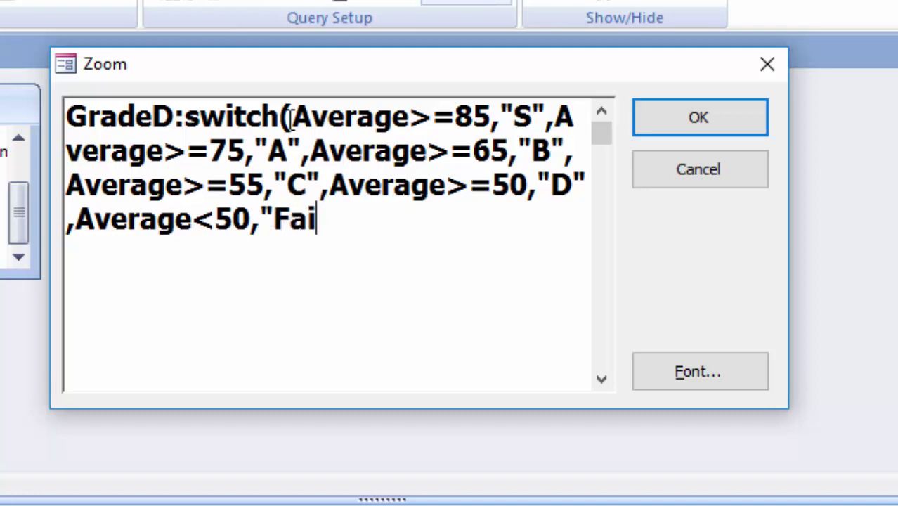
type("led\")")
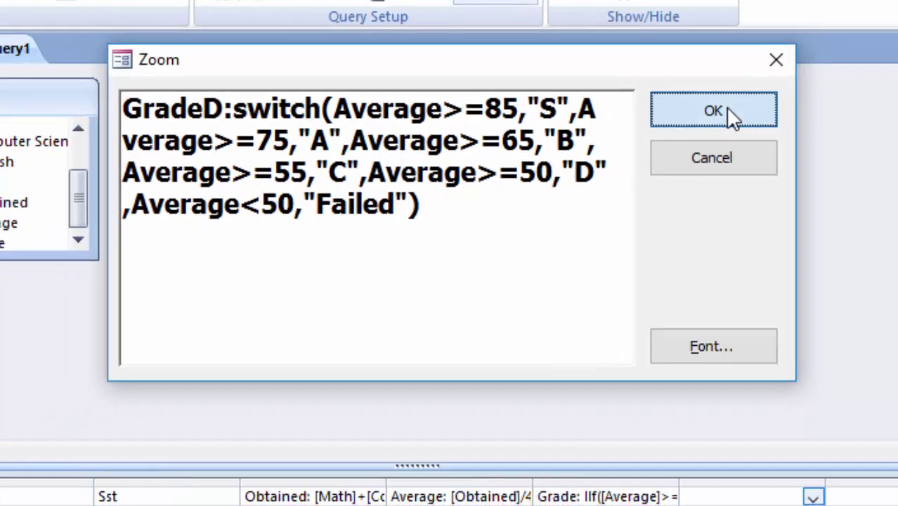
left_click(723, 121)
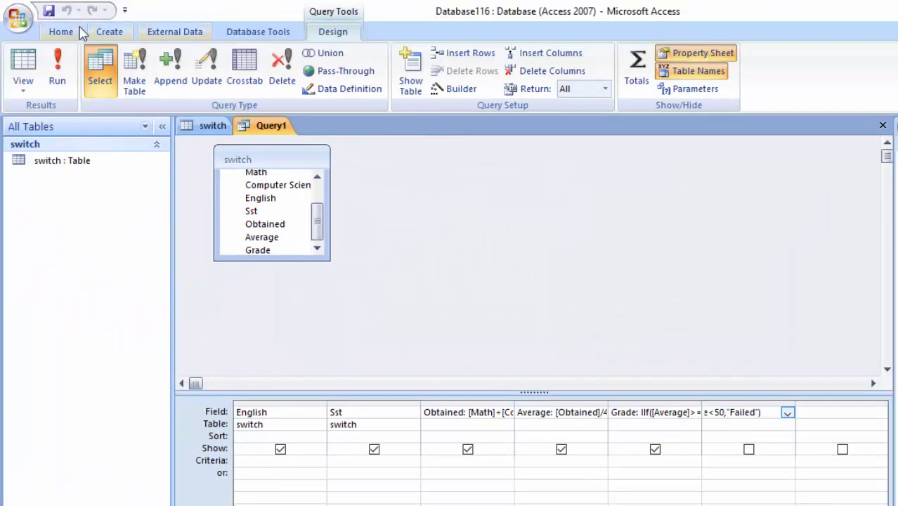
- Run the query to show GradeD reading C and D, matching Grade for both students
left_click(63, 56)
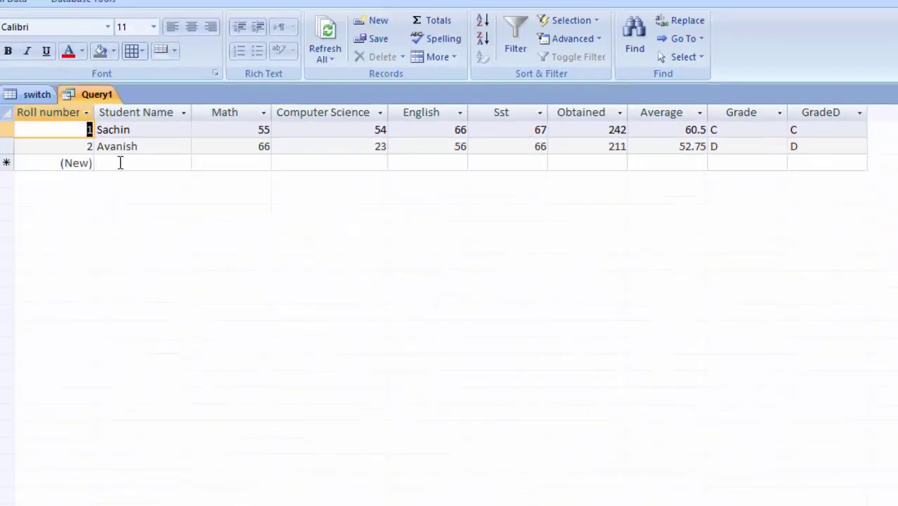
- Add a third student's name with marks 77, 33, 23, 55, giving Obtained 188, Average 47 and Failed
left_click(120, 163)
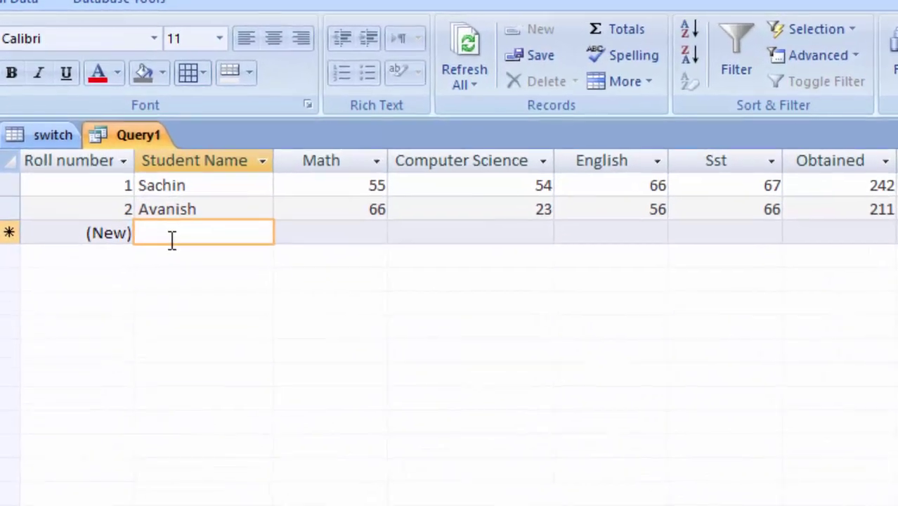
type("Sum")
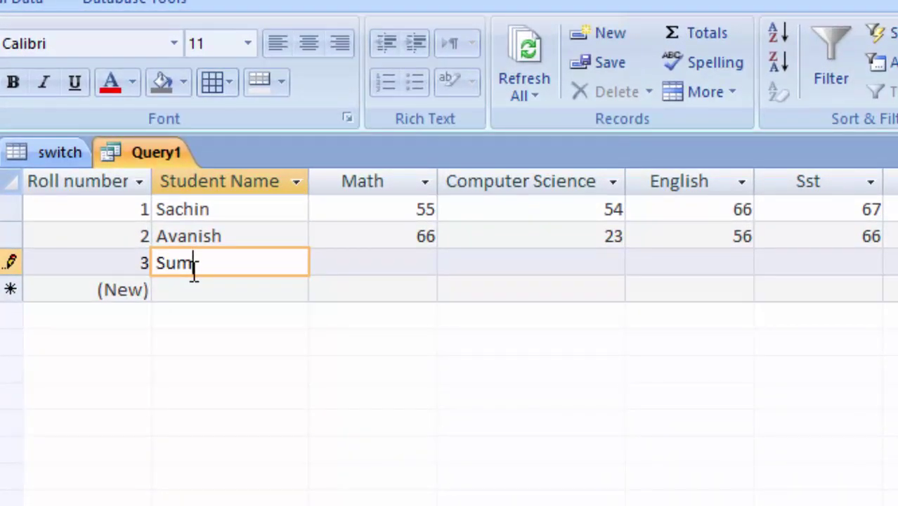
type("it Aw")
type("ast")
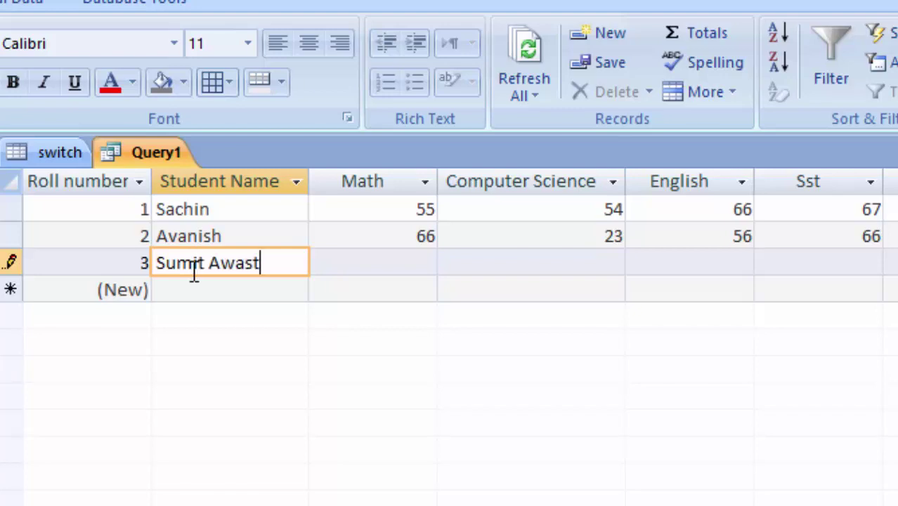
type("hi")
key("Tab")
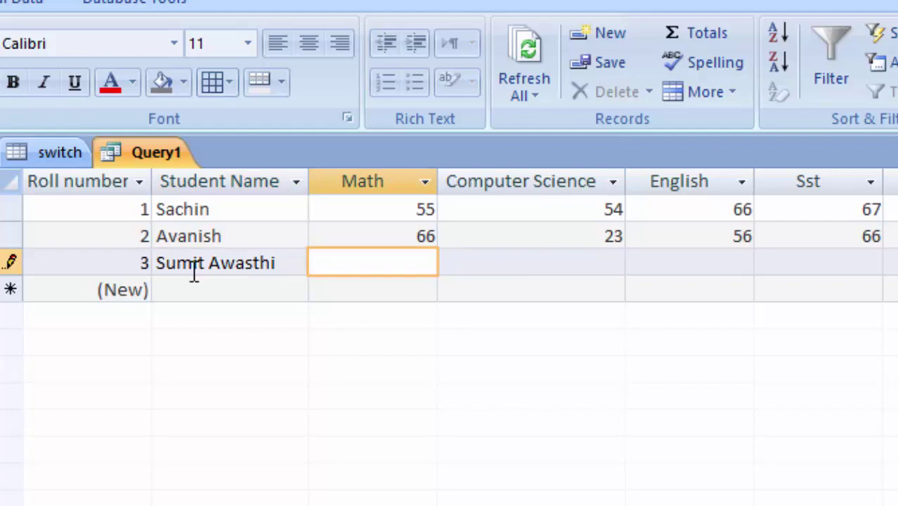
type("7")
key("Tab")
type("33")
key("Tab")
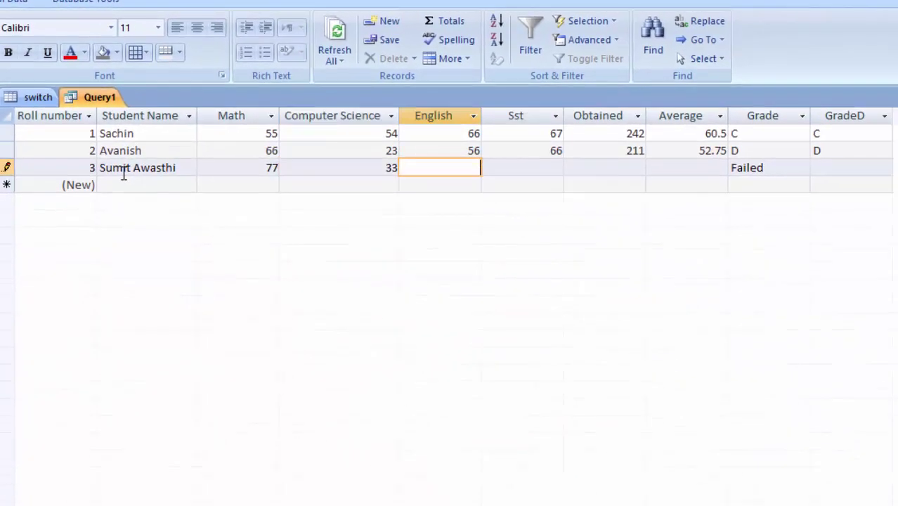
type("23")
key("Tab")
type("55")
key("Tab")
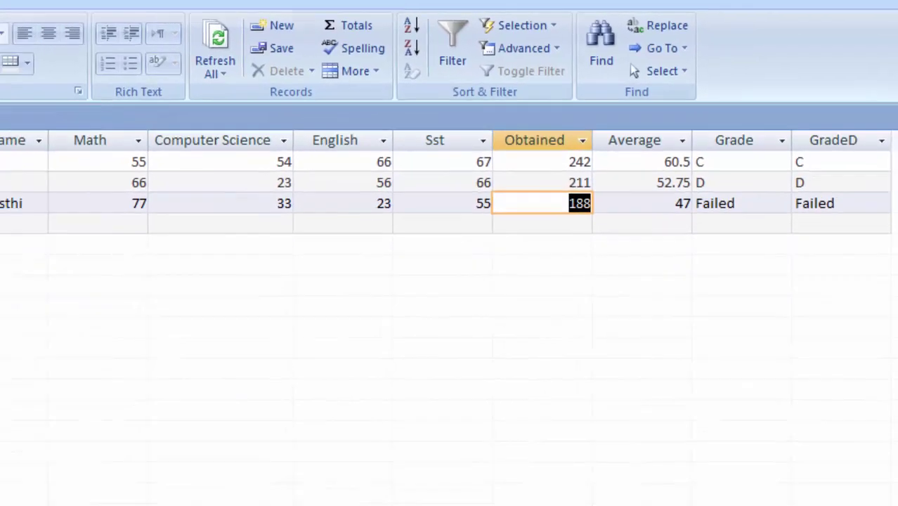
left_click(108, 194)
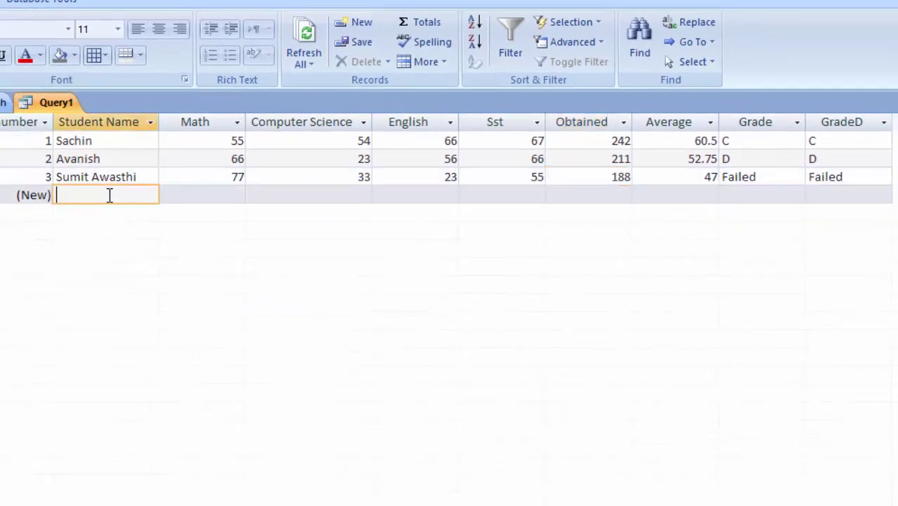